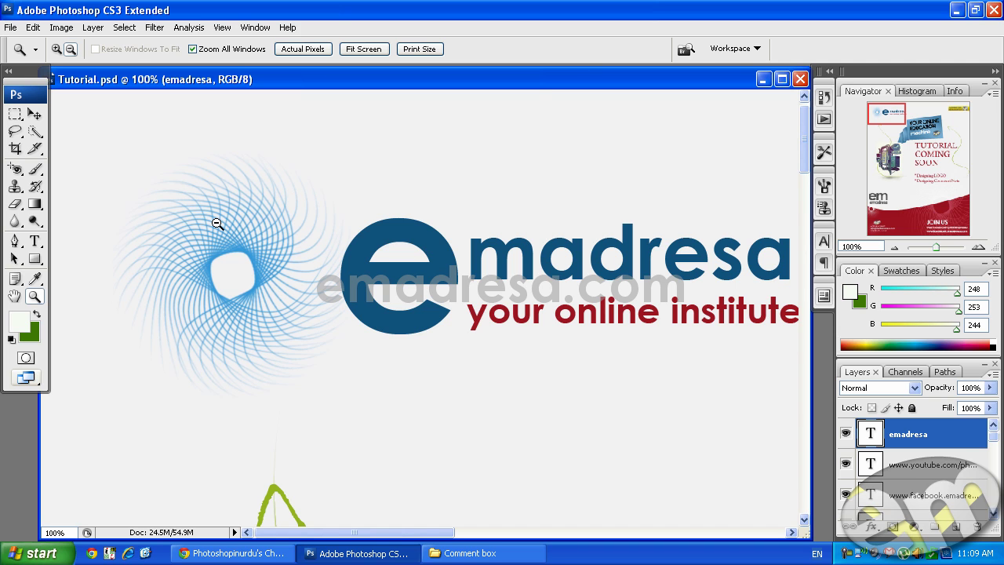
Review the whole Tutorial.psd poster at 33.33% zoom, from the header logo down to the JOIN US section
{"action": "left_click", "coordinate": [485, 292], "text": "alt"}
{"action": "left_click", "coordinate": [476, 310], "text": "alt"}
{"action": "left_click", "coordinate": [472, 324], "text": "alt"}
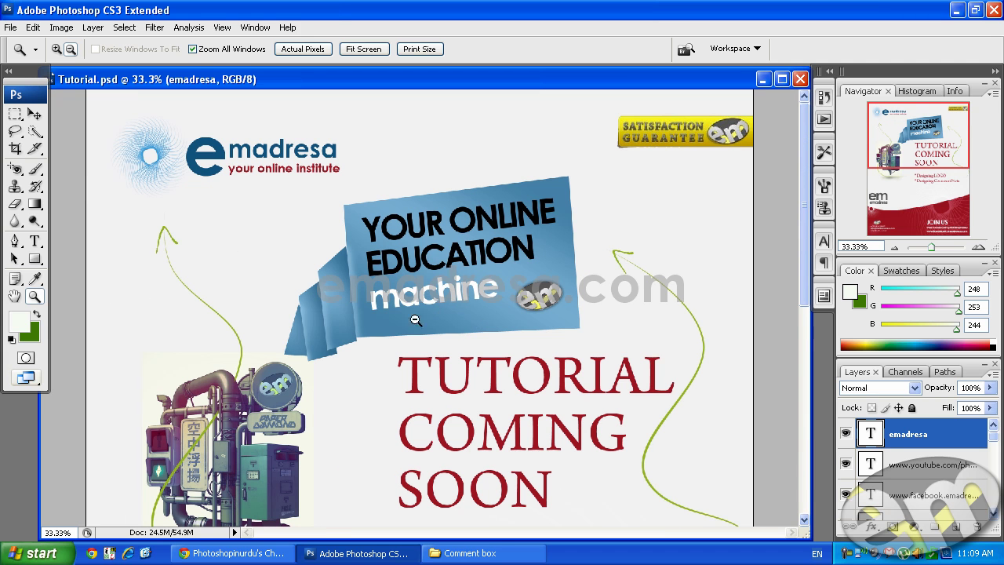
{"action": "scroll", "coordinate": [419, 338], "scroll_direction": "down", "scroll_amount": 1}
{"action": "scroll", "coordinate": [327, 387], "scroll_direction": "down", "scroll_amount": 8}
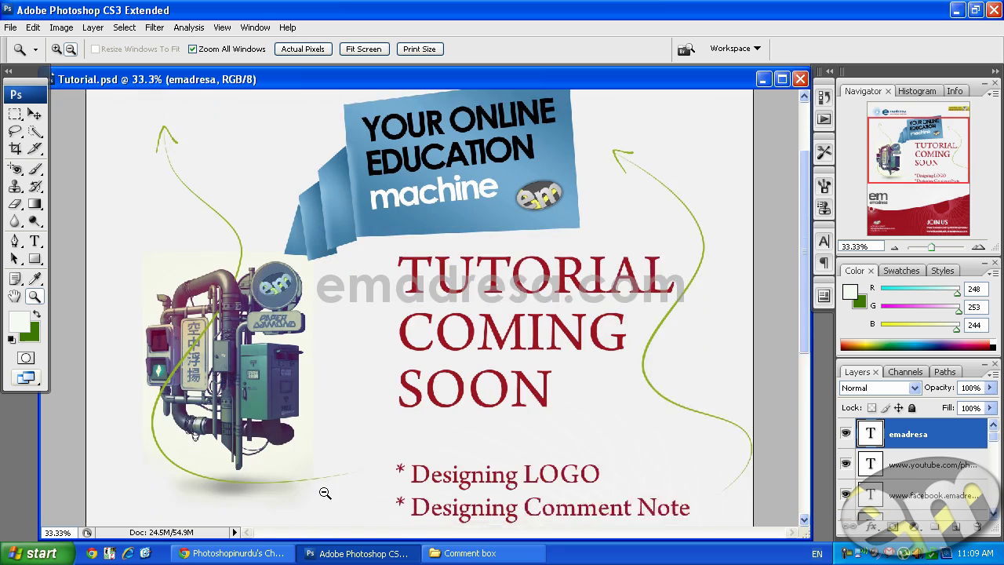
{"action": "scroll", "coordinate": [321, 496], "scroll_direction": "down", "scroll_amount": 2}
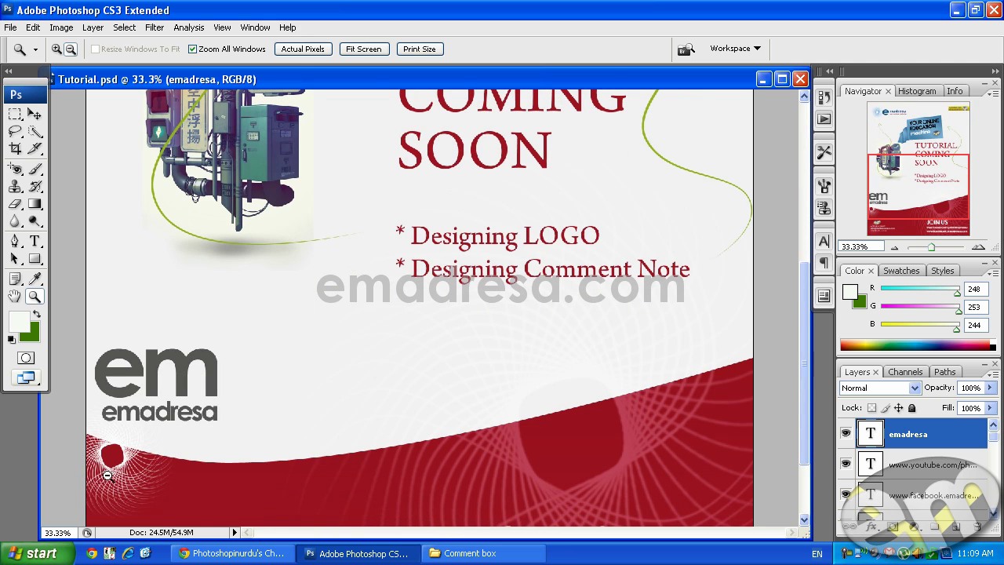
{"action": "scroll", "coordinate": [520, 437], "scroll_direction": "down", "scroll_amount": 3}
{"action": "scroll", "coordinate": [530, 444], "scroll_direction": "down", "scroll_amount": 1}
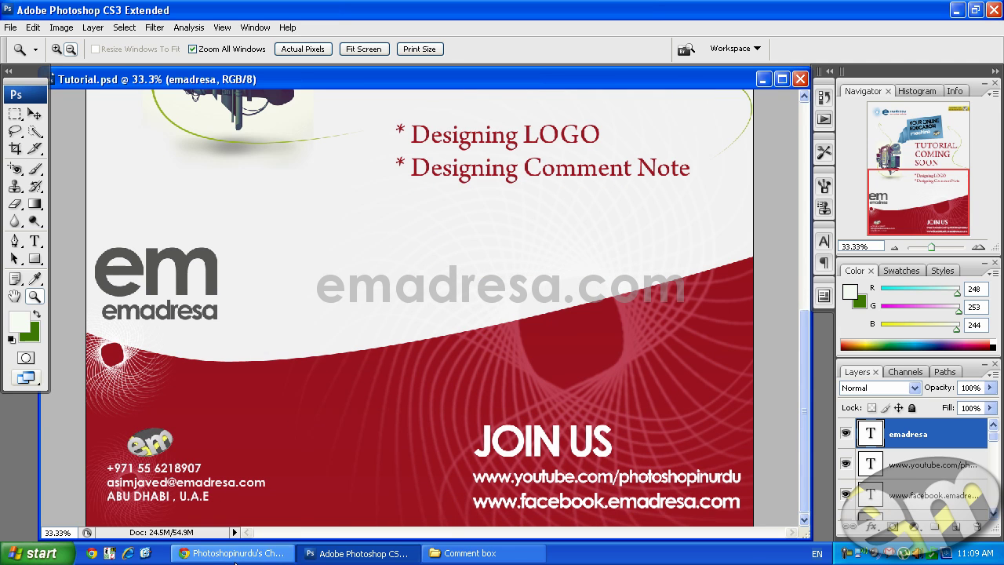
Switch to the browser and read the Photoshopinurdu channel comments, highlighting the question about the eraser settings
{"action": "left_click", "coordinate": [247, 554]}
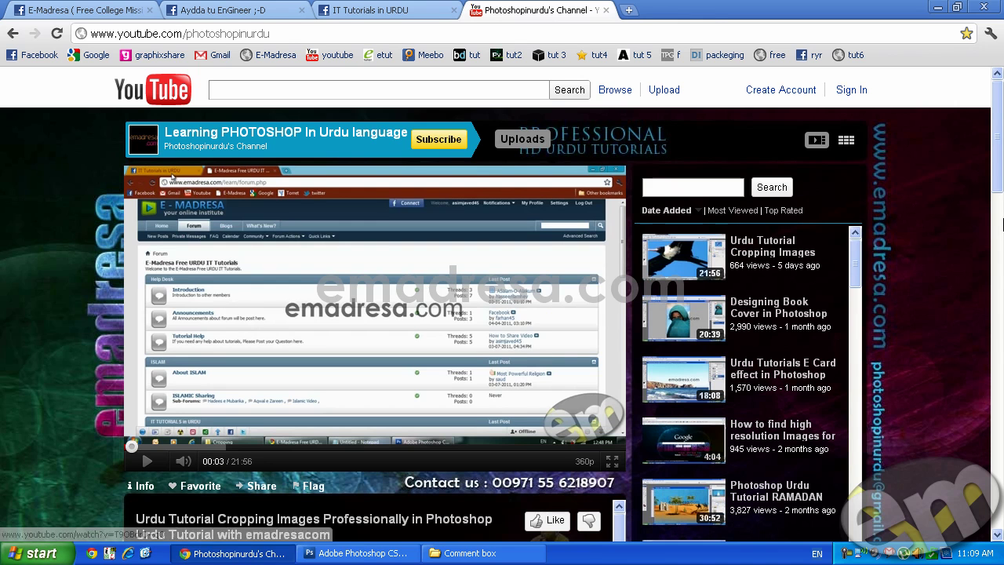
{"action": "left_click_drag", "start_coordinate": [998, 169], "coordinate": [994, 375]}
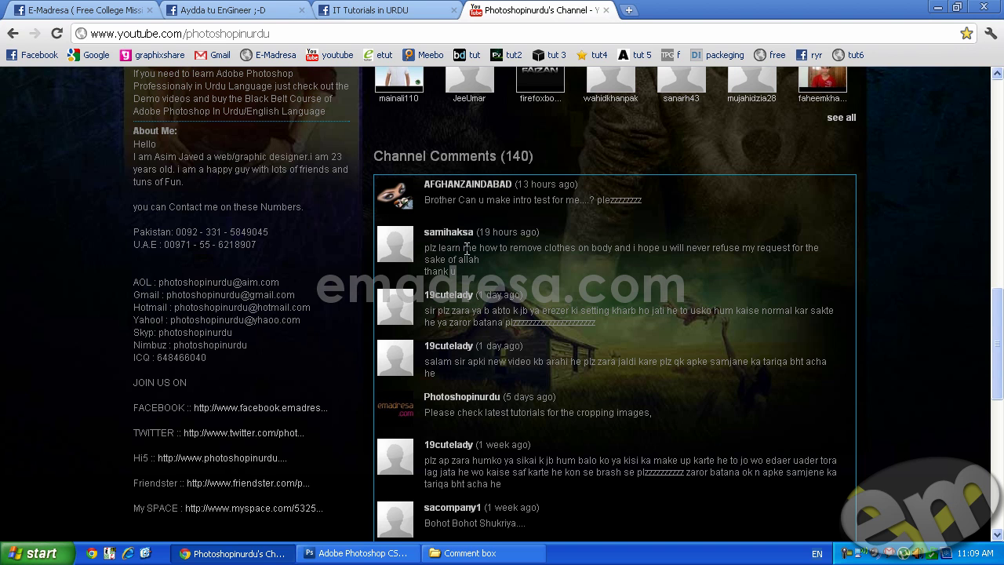
{"action": "left_click_drag", "start_coordinate": [477, 233], "coordinate": [422, 232]}
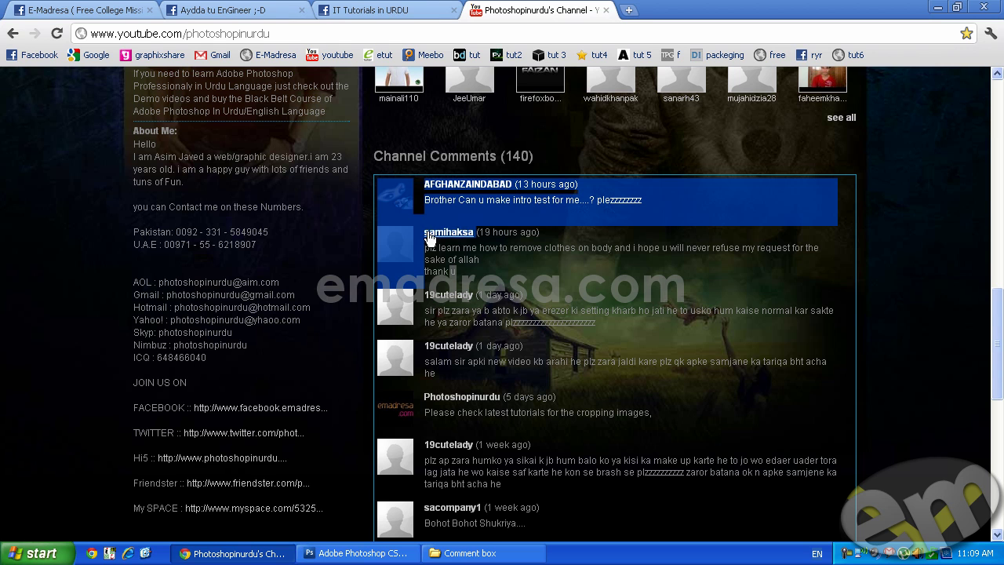
{"action": "left_click", "coordinate": [484, 272]}
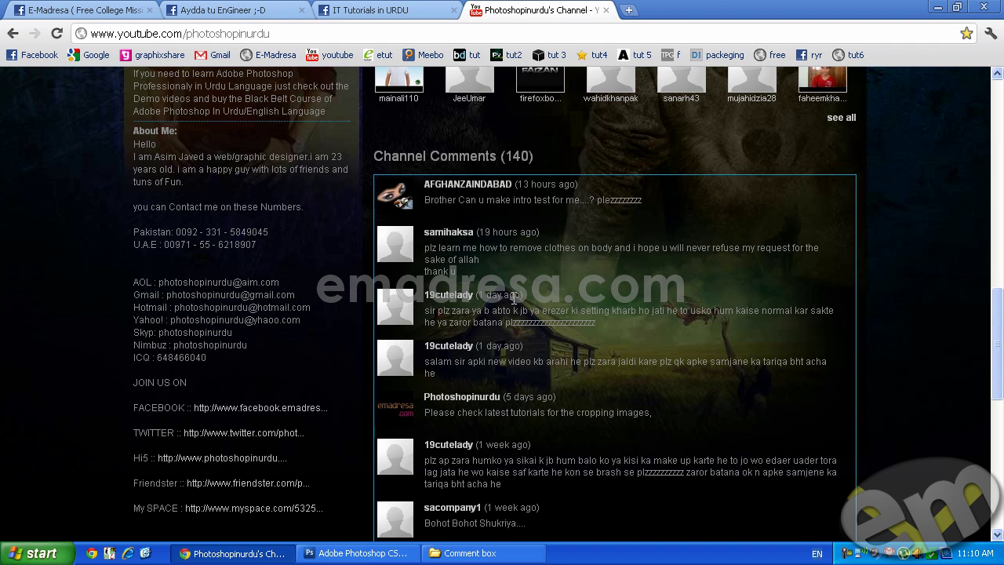
{"action": "left_click_drag", "start_coordinate": [547, 309], "coordinate": [635, 310]}
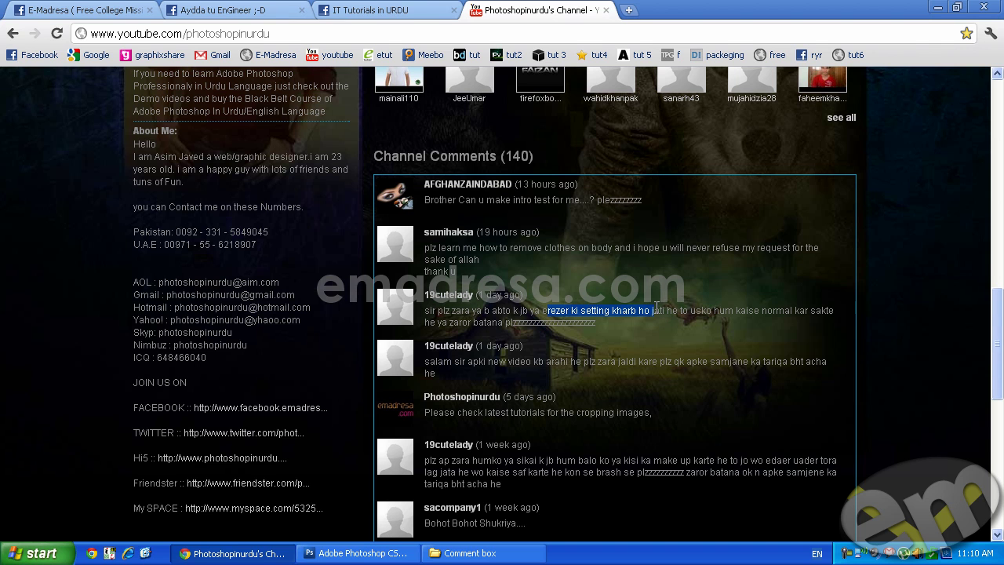
{"action": "left_click_drag", "start_coordinate": [542, 310], "coordinate": [716, 308]}
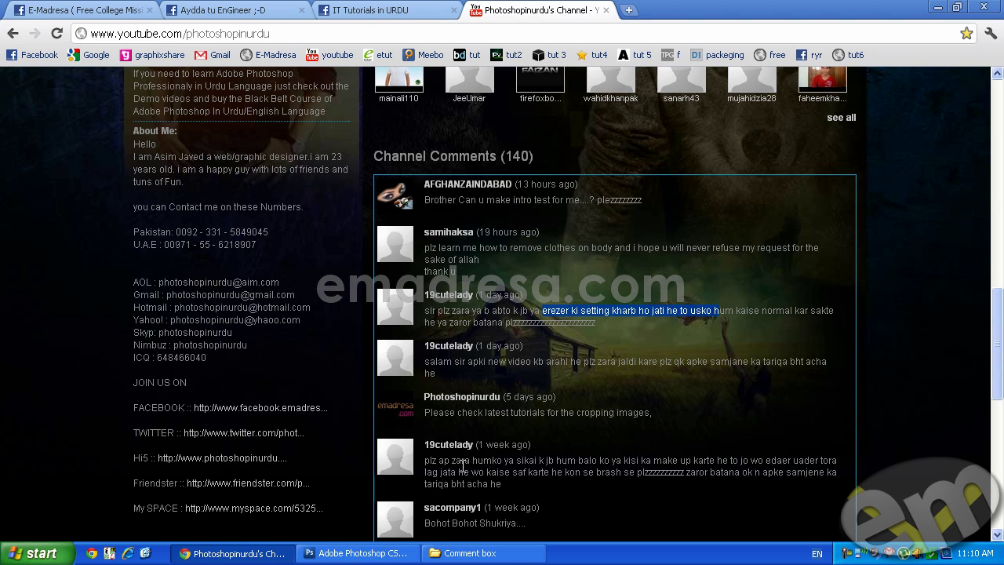
Switch back to Photoshop and examine the Move tool's preset commands, including Reset Tool and Reset All Tools
{"action": "left_click", "coordinate": [357, 553]}
{"action": "scroll", "coordinate": [241, 347], "scroll_direction": "up", "scroll_amount": 1}
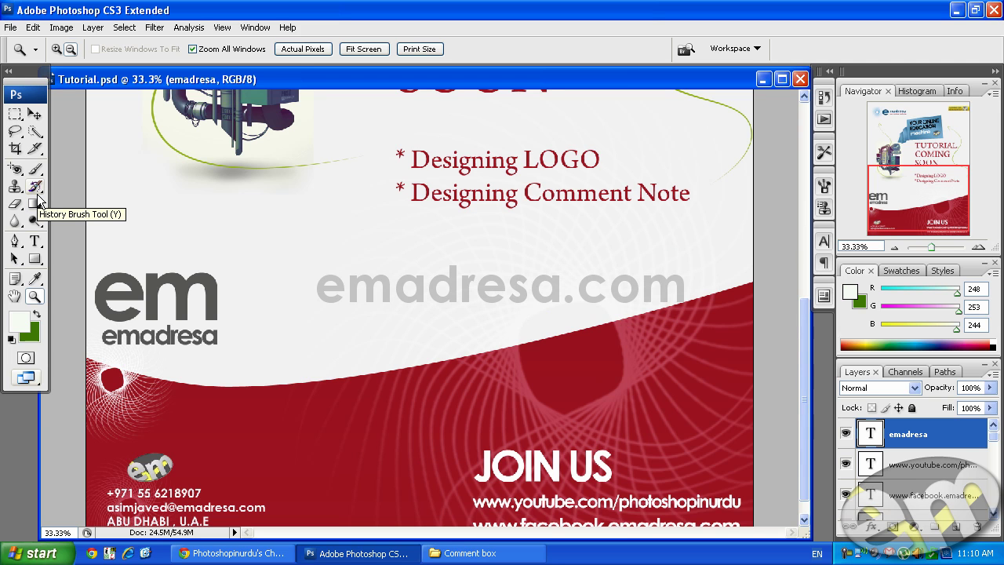
{"action": "left_click", "coordinate": [33, 116]}
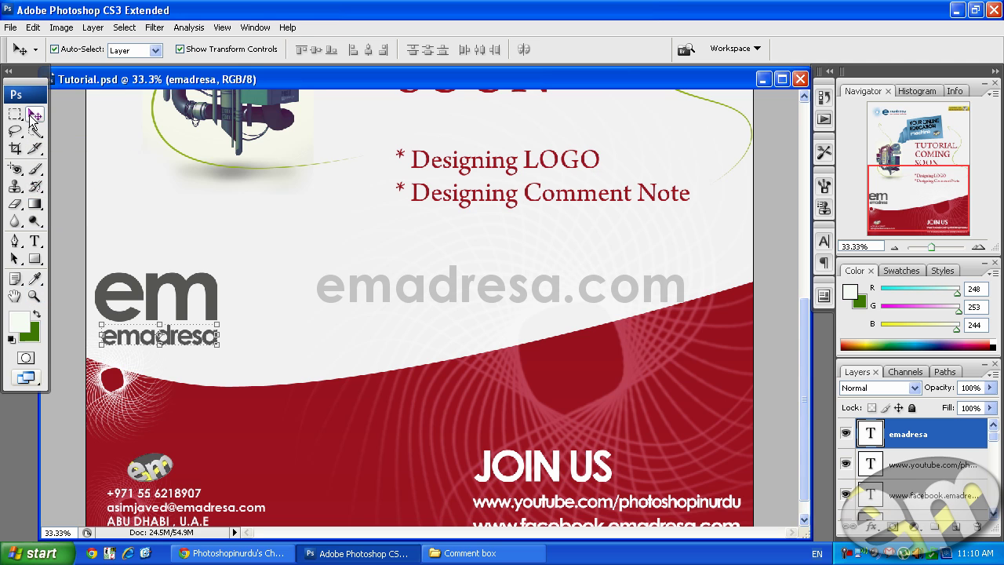
{"action": "left_click", "coordinate": [36, 54]}
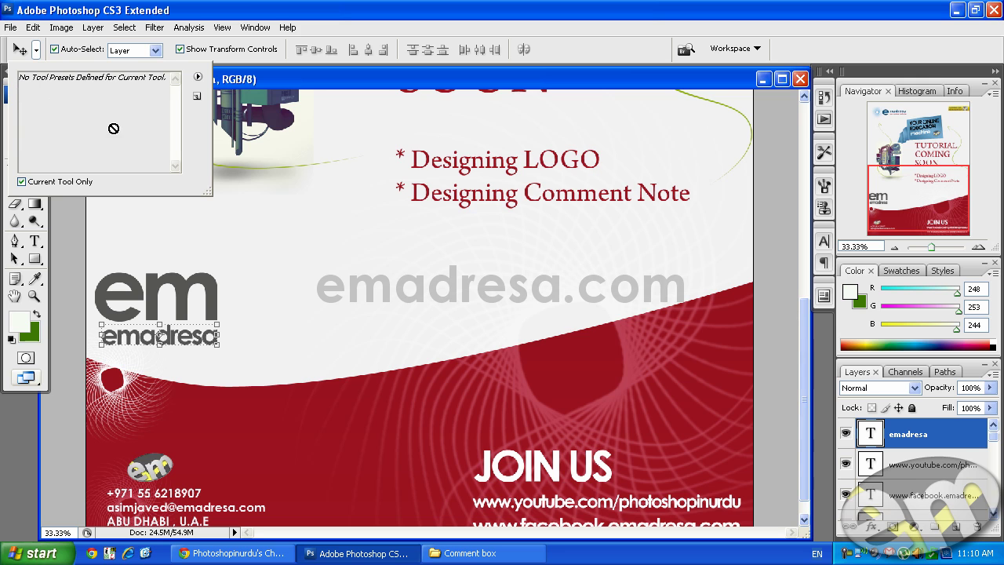
{"action": "left_click", "coordinate": [198, 80]}
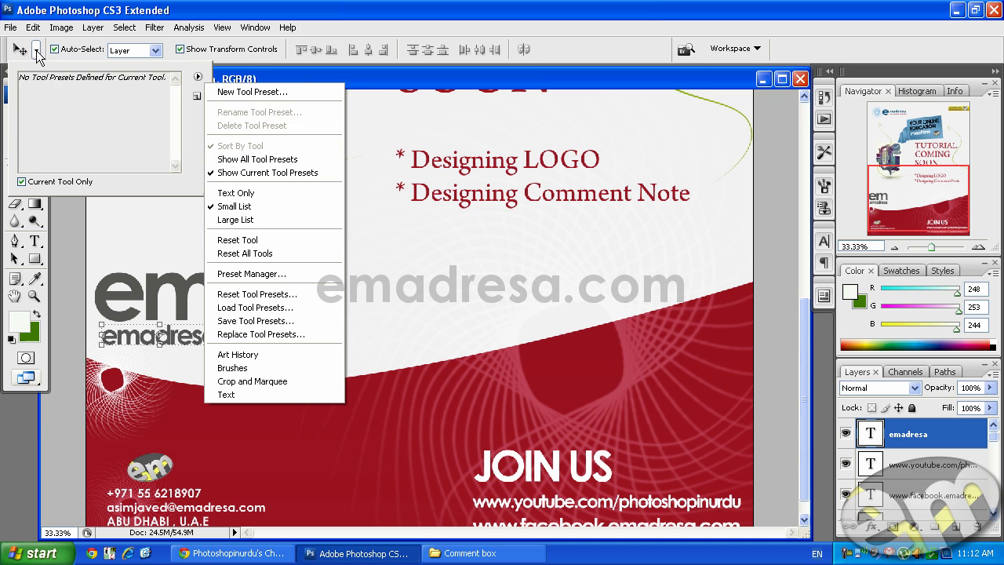
{"action": "key", "text": "Escape"}
Activate the Eraser tool and examine its preset commands for resetting the tool
{"action": "left_click", "coordinate": [15, 205]}
{"action": "left_click", "coordinate": [36, 50]}
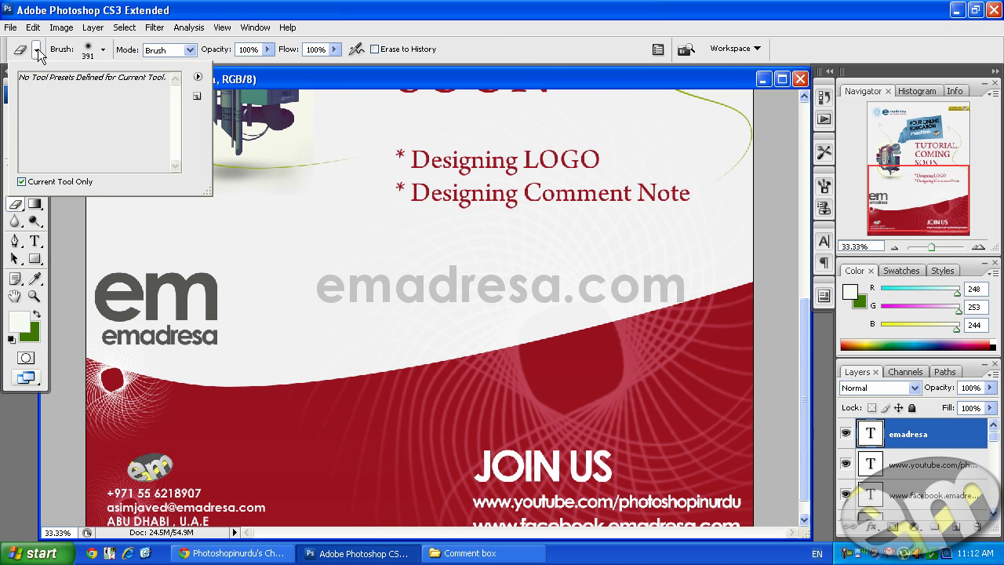
{"action": "left_click", "coordinate": [198, 76]}
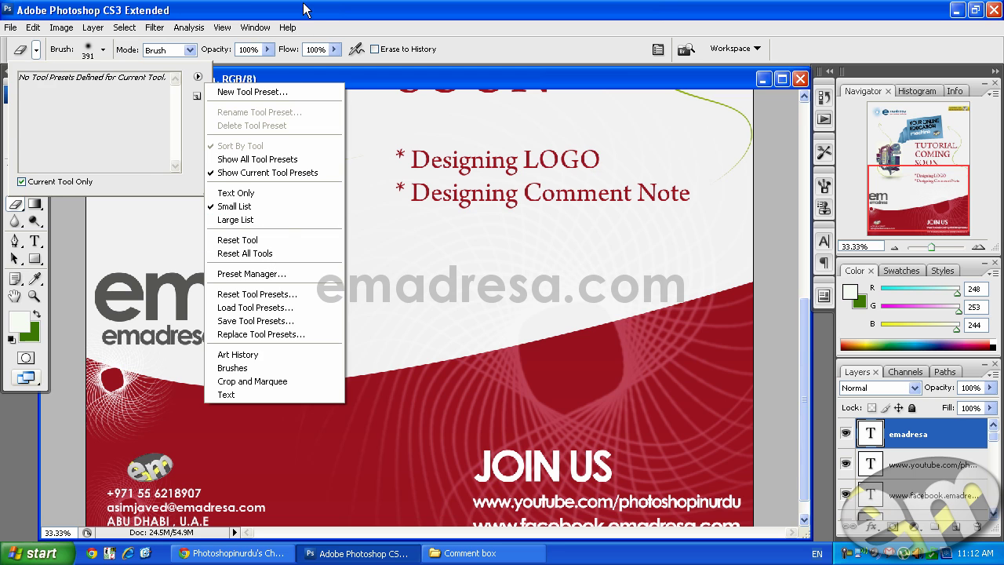
{"action": "left_click", "coordinate": [552, 219]}
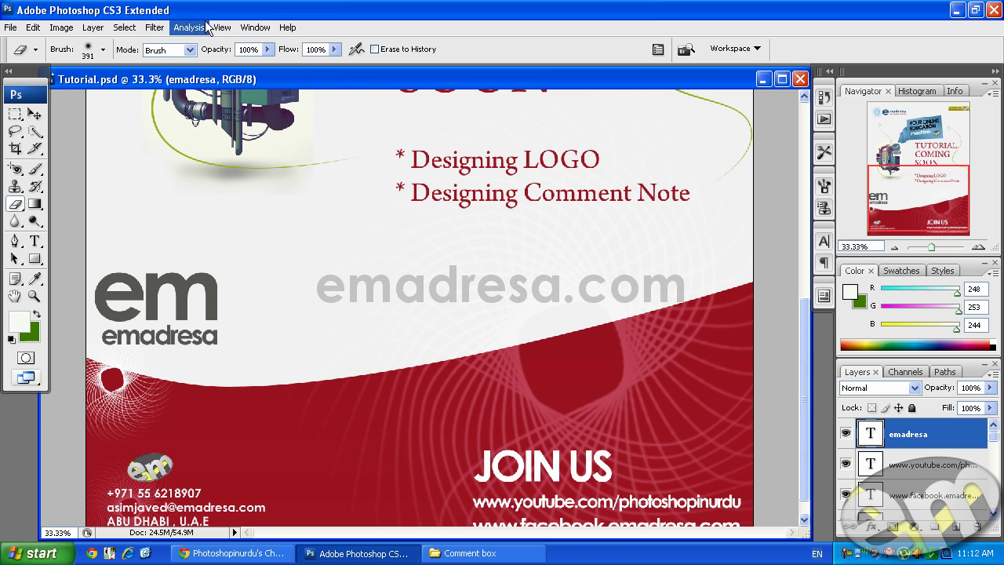
Examine the workspace commands for resetting palette locations, keyboard shortcuts and menus
{"action": "left_click", "coordinate": [249, 31]}
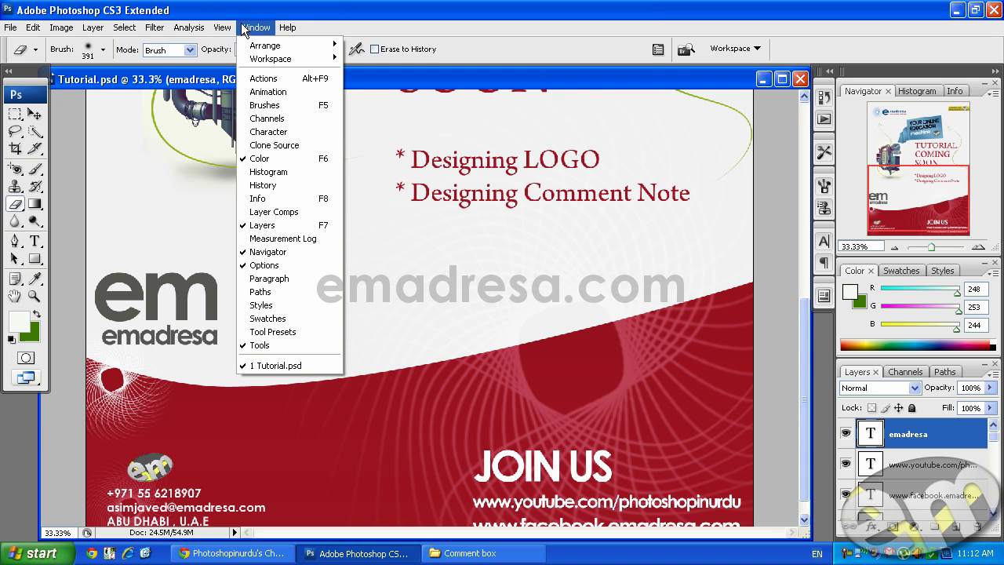
{"action": "mouse_move", "coordinate": [273, 60]}
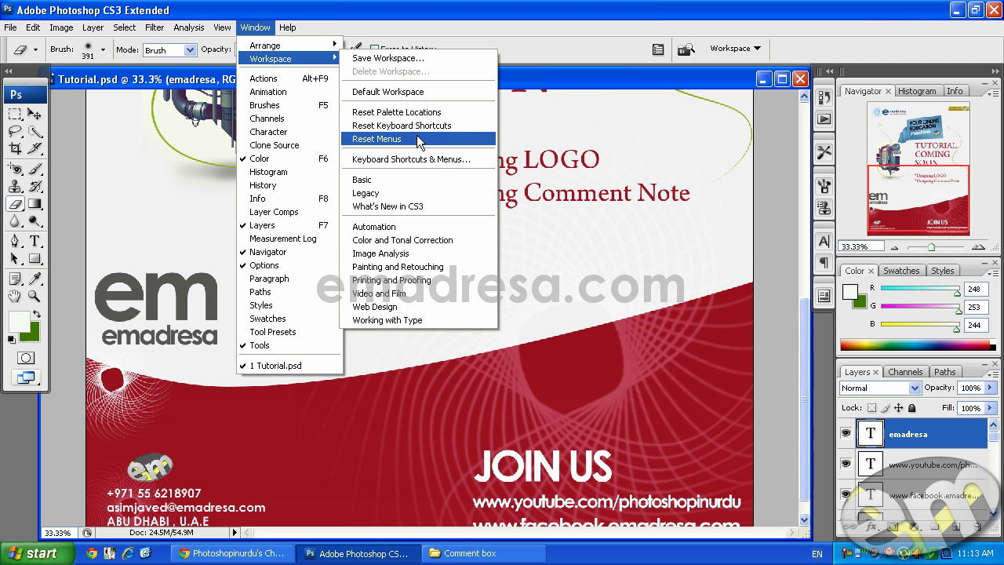
{"action": "left_click", "coordinate": [408, 8]}
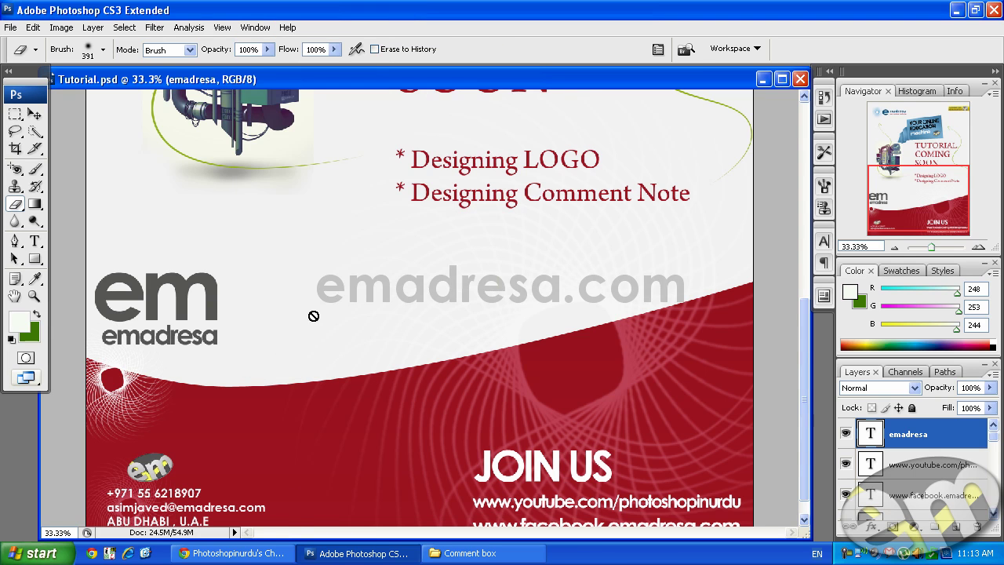
Switch to the browser and read further down the YouTube channel comments
{"action": "left_click", "coordinate": [235, 553]}
{"action": "left_click", "coordinate": [534, 377]}
{"action": "scroll", "coordinate": [534, 370], "scroll_direction": "down", "scroll_amount": 1}
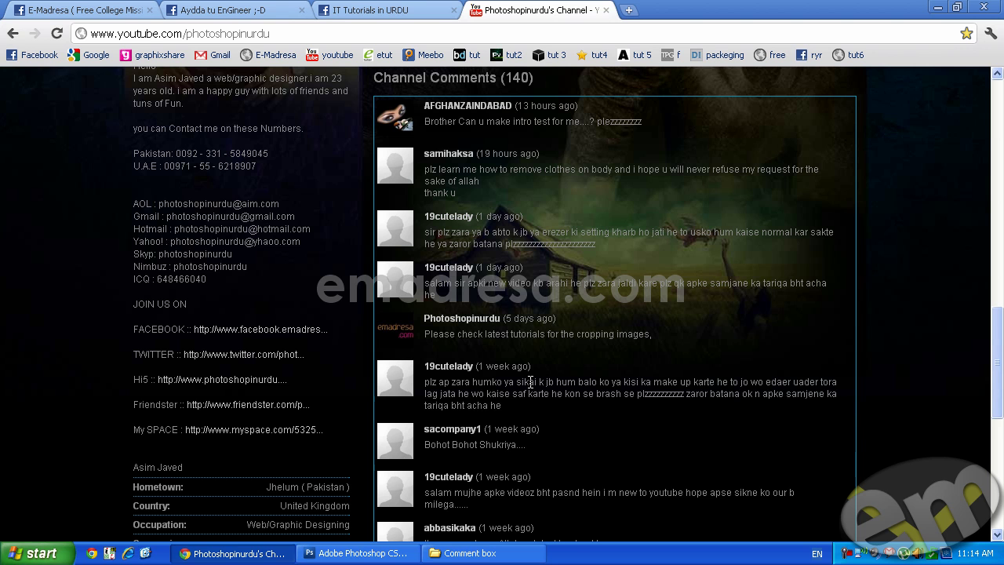
Go to the IT Tutorials in URDU Facebook group and read the comments on the image cropping tutorial
{"action": "left_click", "coordinate": [363, 9]}
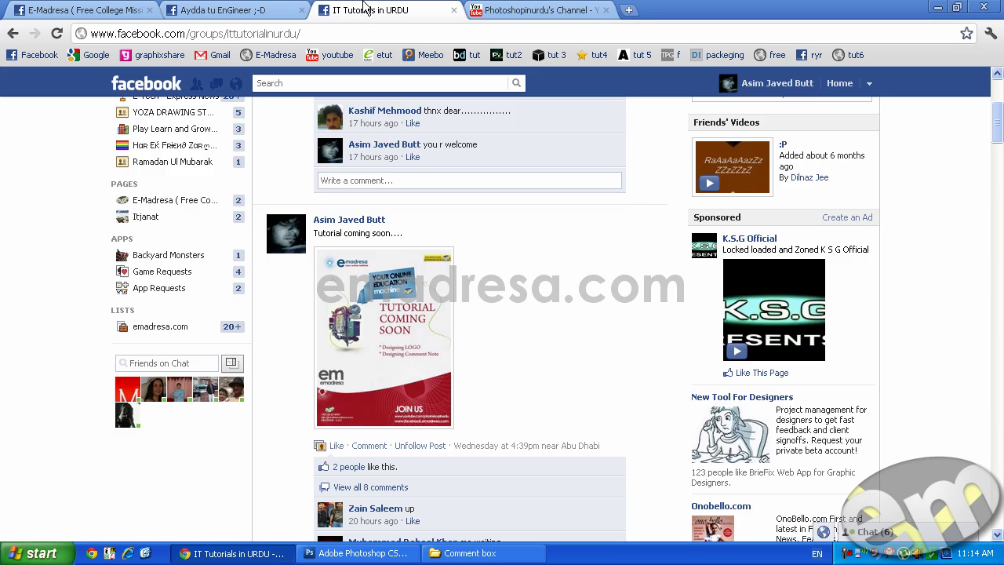
{"action": "scroll", "coordinate": [345, 349], "scroll_direction": "down", "scroll_amount": 12}
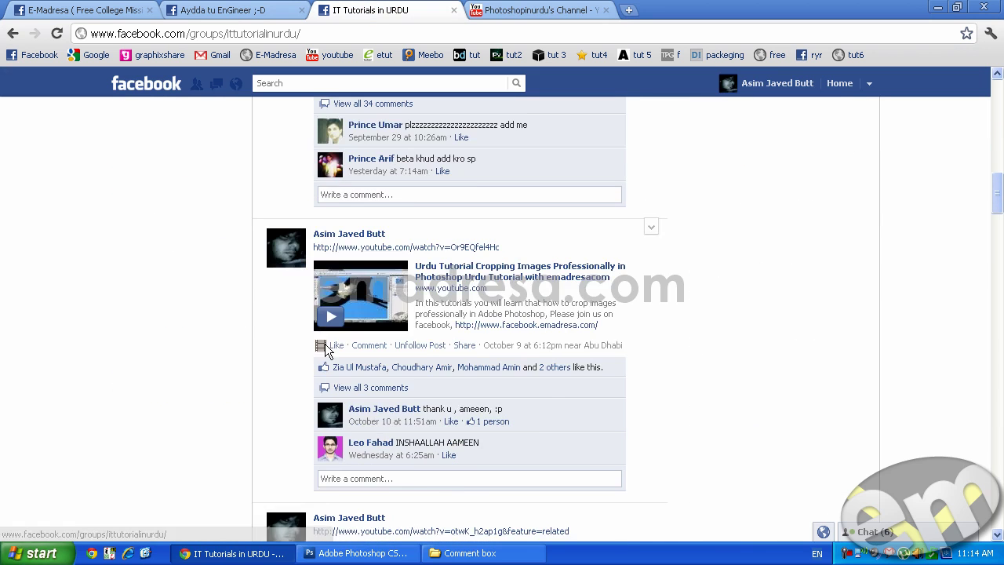
{"action": "scroll", "coordinate": [325, 350], "scroll_direction": "down", "scroll_amount": 1}
{"action": "left_click", "coordinate": [372, 312]}
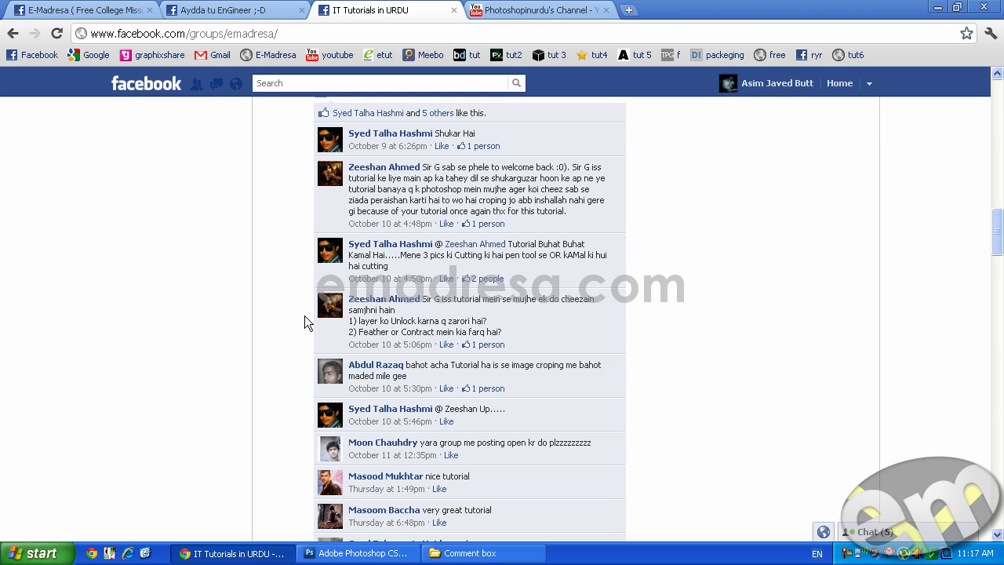
Switch to Photoshop, check the selection-modifying commands, and return to the top of the poster
{"action": "left_click", "coordinate": [361, 553]}
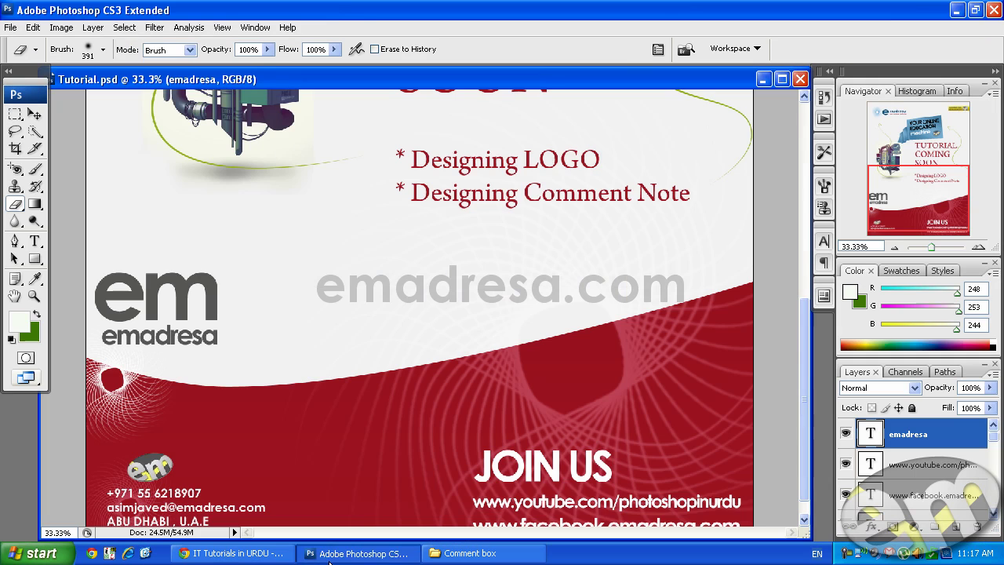
{"action": "left_click", "coordinate": [125, 28]}
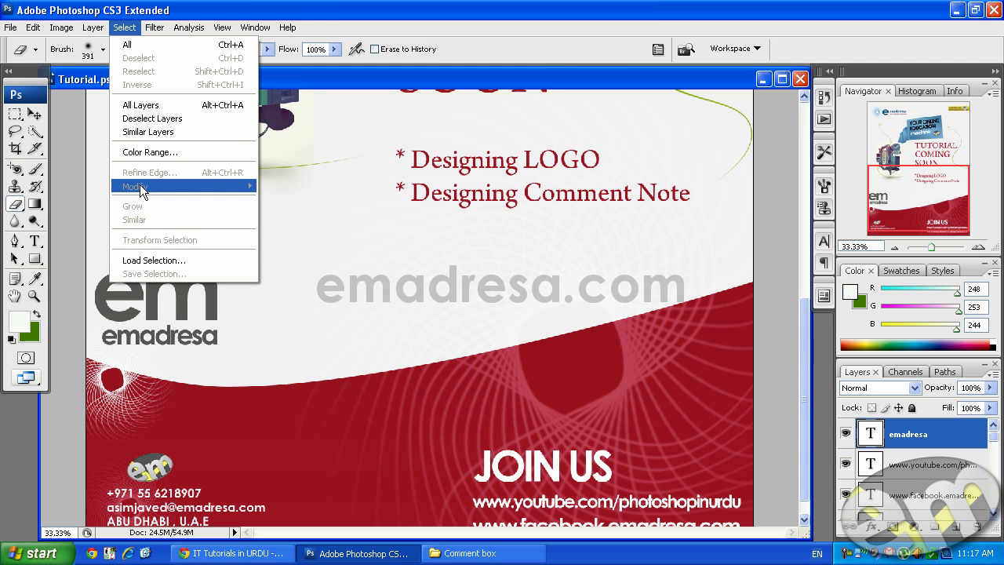
{"action": "left_click", "coordinate": [401, 63]}
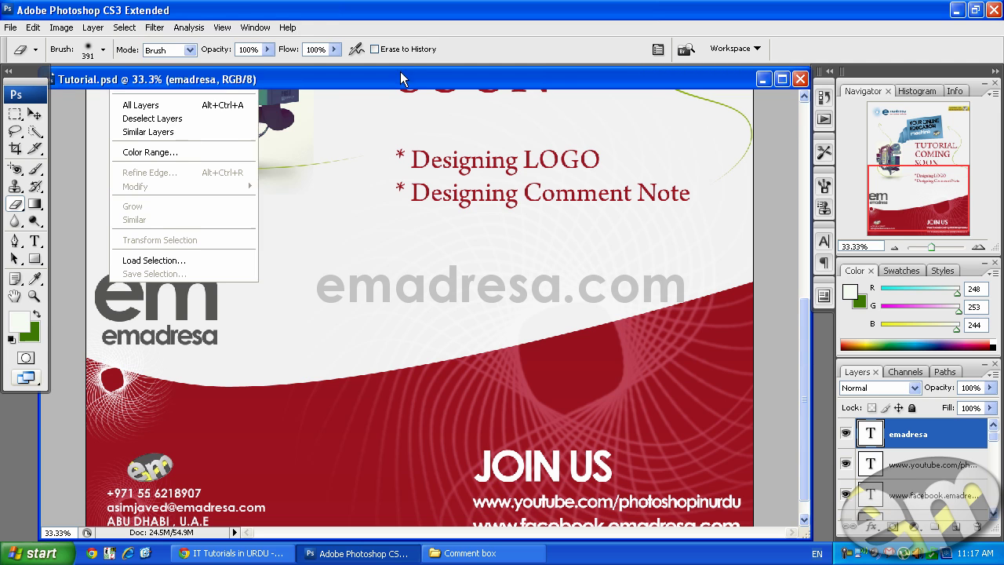
{"action": "scroll", "coordinate": [331, 292], "scroll_direction": "up", "scroll_amount": 3}
{"action": "scroll", "coordinate": [331, 293], "scroll_direction": "up", "scroll_amount": 5}
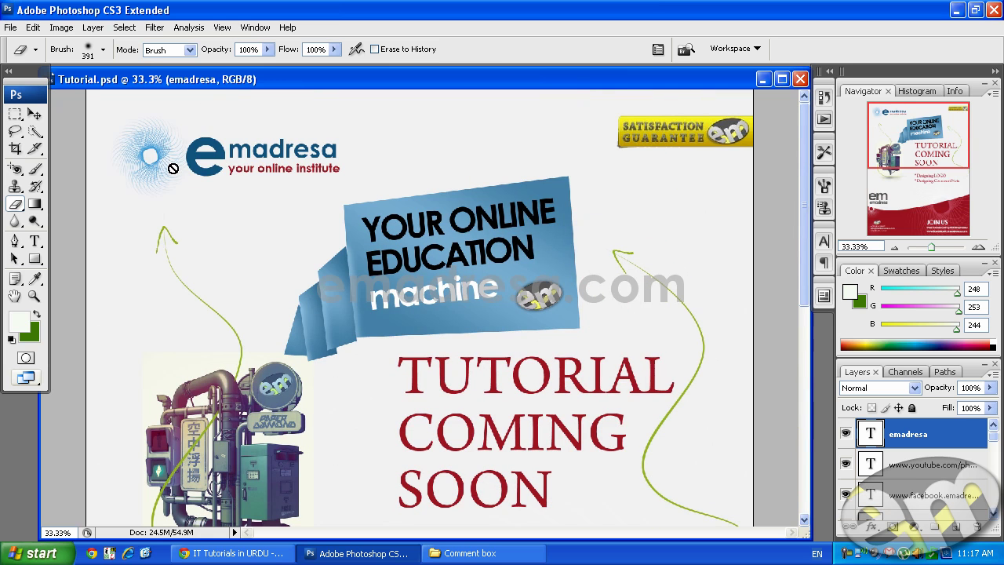
Create a new document from the 1280 px X 720 px preset at 72 pixels/inch with RGB Color and a white background
{"action": "key", "text": "alt+f"}
{"action": "key", "text": "n"}
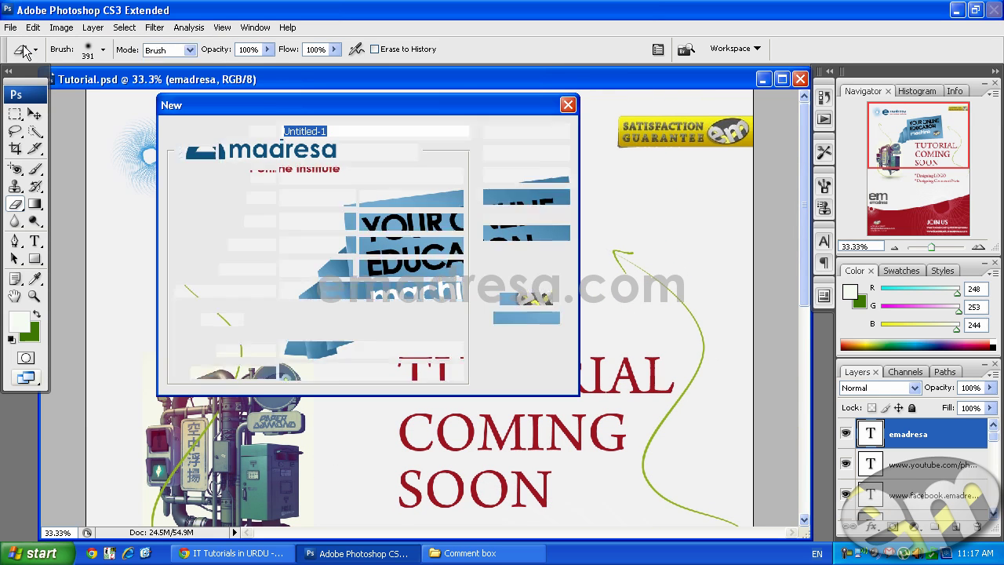
{"action": "double_click", "coordinate": [332, 196]}
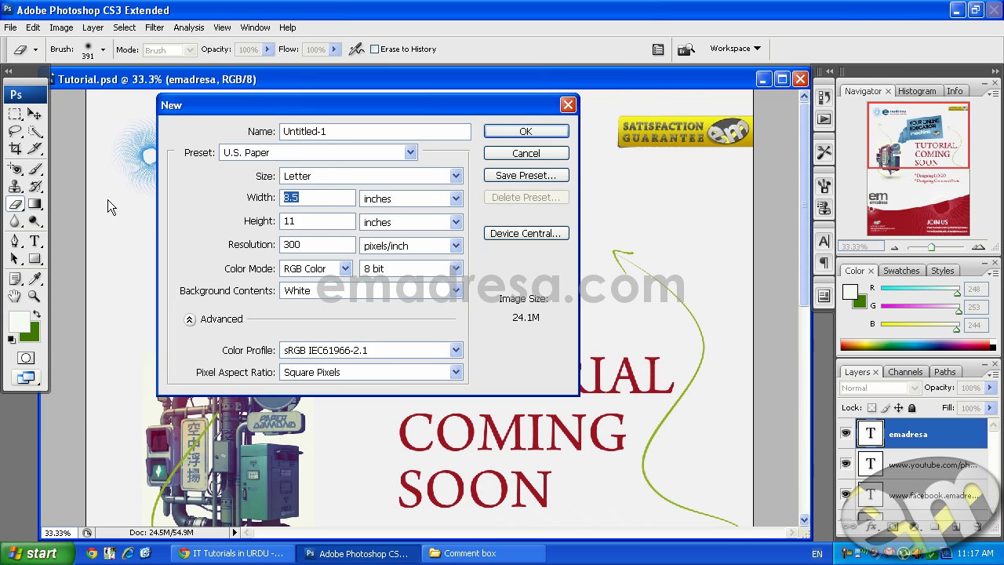
{"action": "left_click", "coordinate": [298, 178]}
{"action": "left_click", "coordinate": [344, 176]}
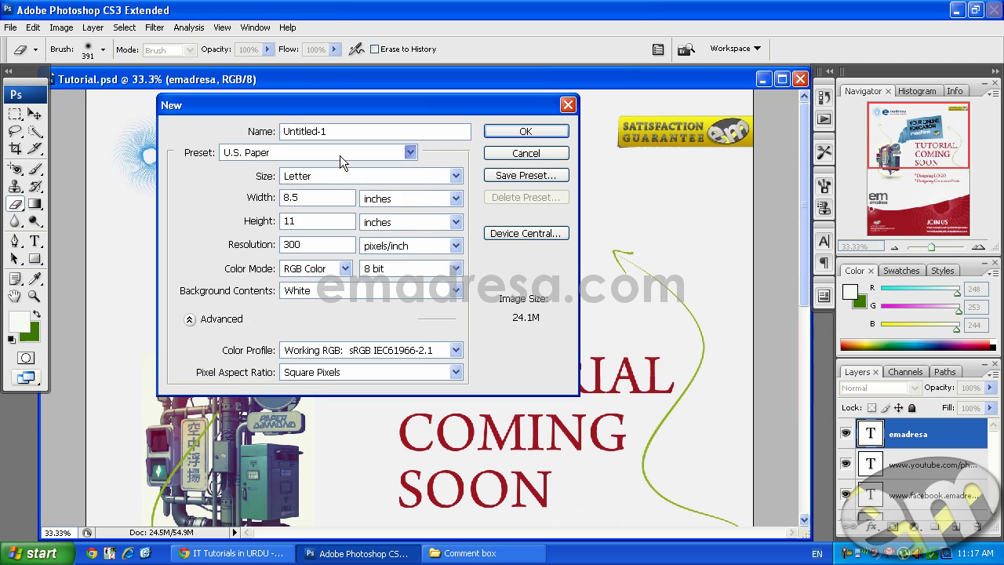
{"action": "left_click", "coordinate": [340, 154]}
{"action": "left_click", "coordinate": [355, 206]}
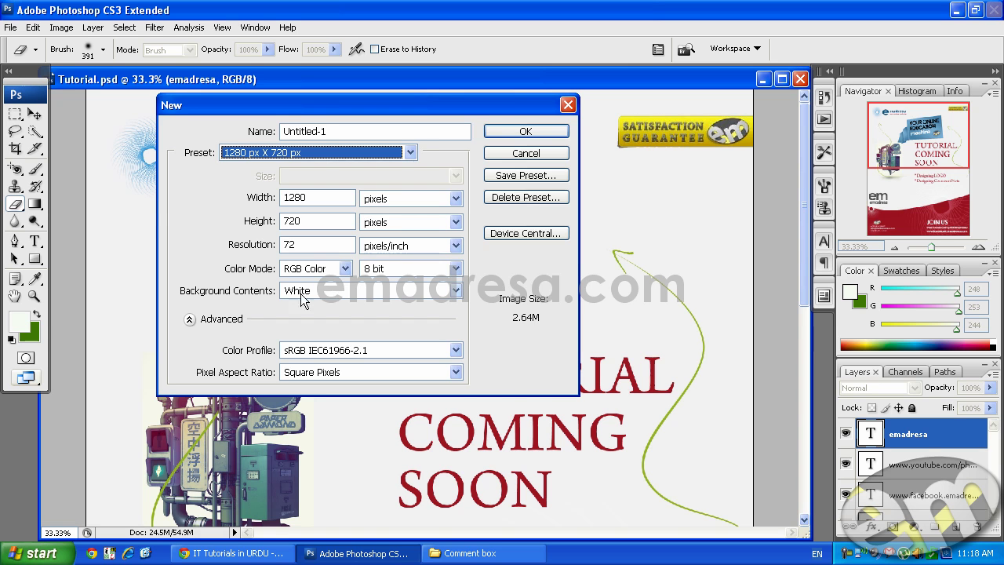
{"action": "left_click", "coordinate": [522, 131]}
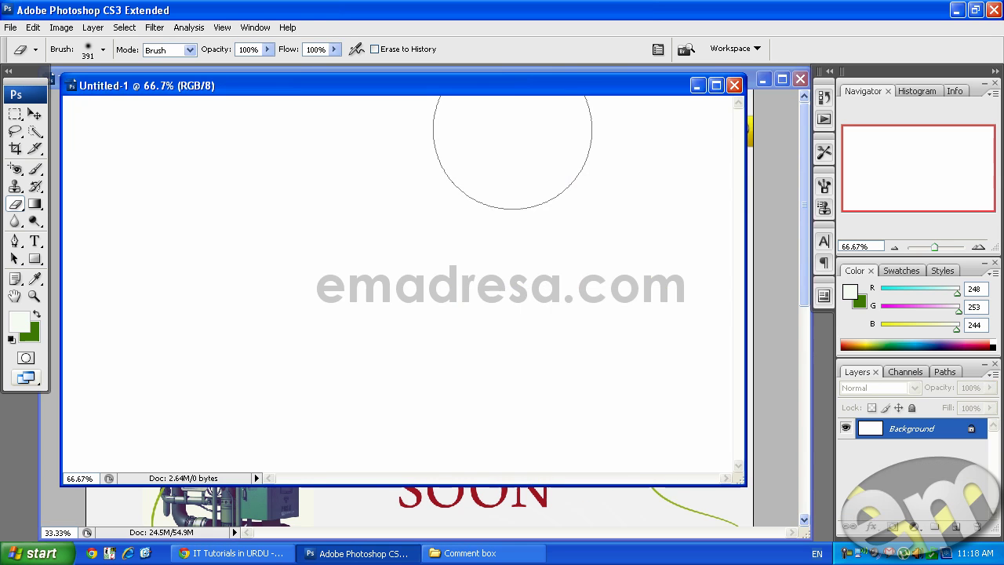
Reset the foreground and background colors to default black and white, and enlarge the document window to show the whole canvas
{"action": "key", "text": "d"}
{"action": "key", "text": "x"}
{"action": "key", "text": "x"}
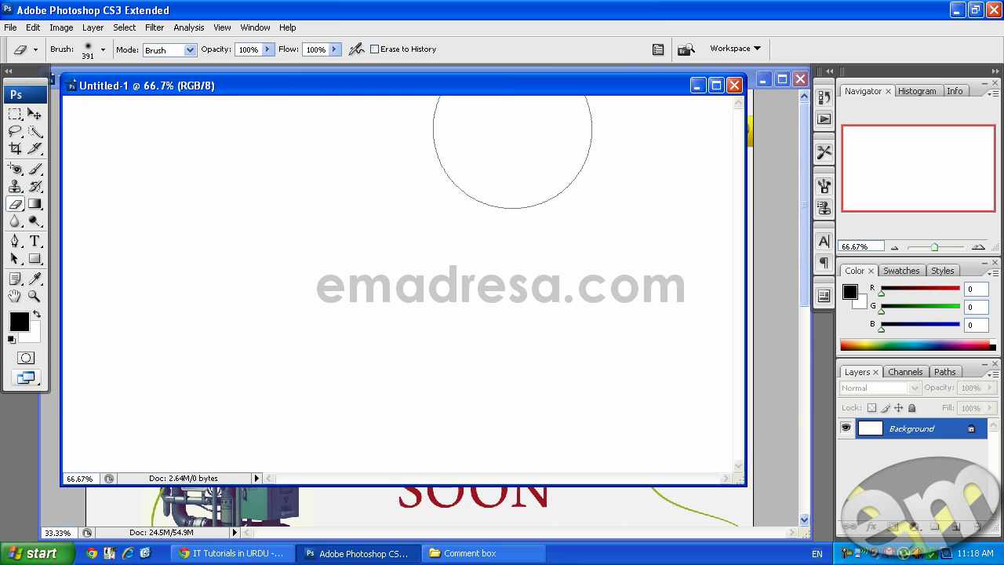
{"action": "left_click_drag", "start_coordinate": [740, 481], "coordinate": [811, 527]}
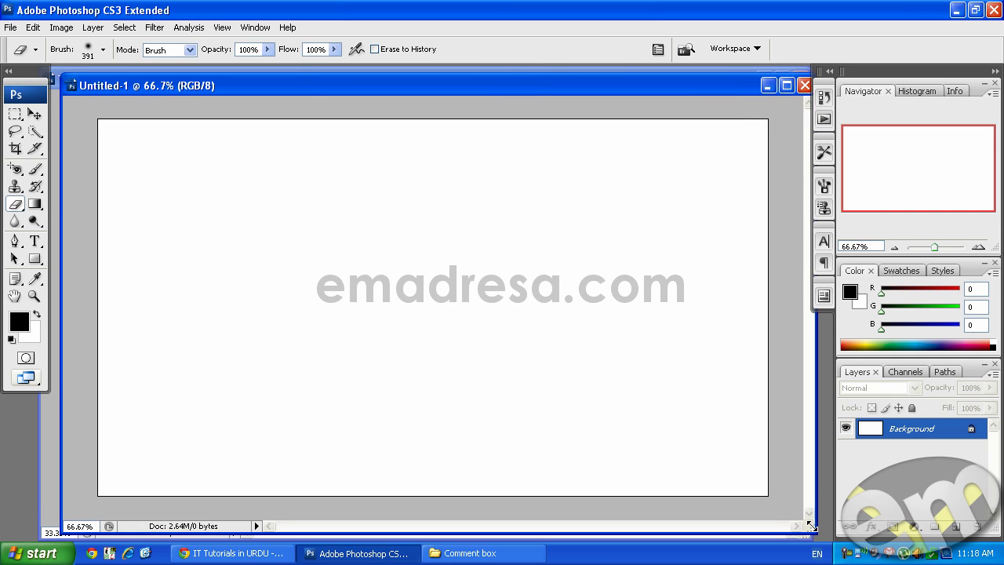
Fill the Background layer with black
{"action": "key", "text": "alt+BackSpace"}
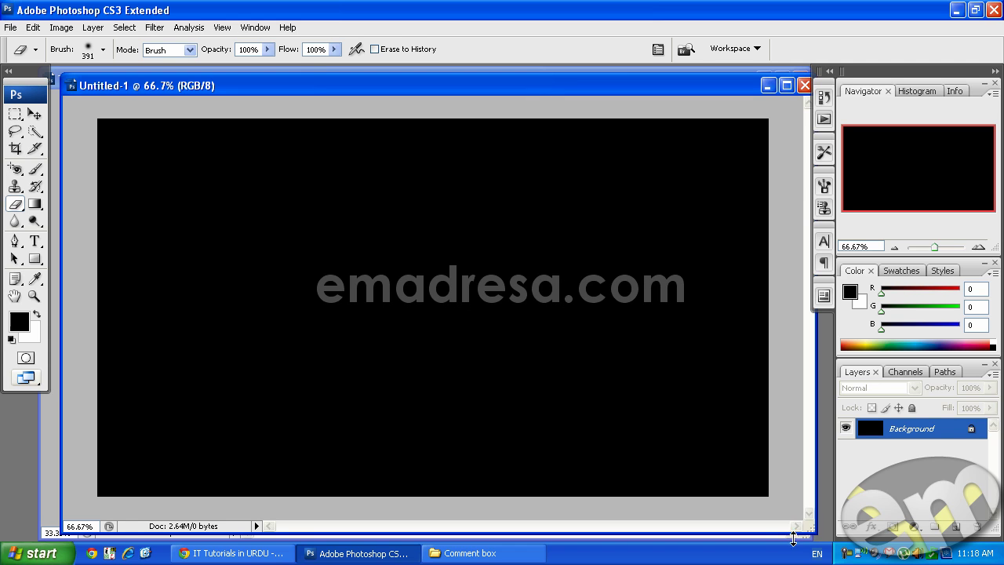
{"action": "left_click", "coordinate": [15, 245]}
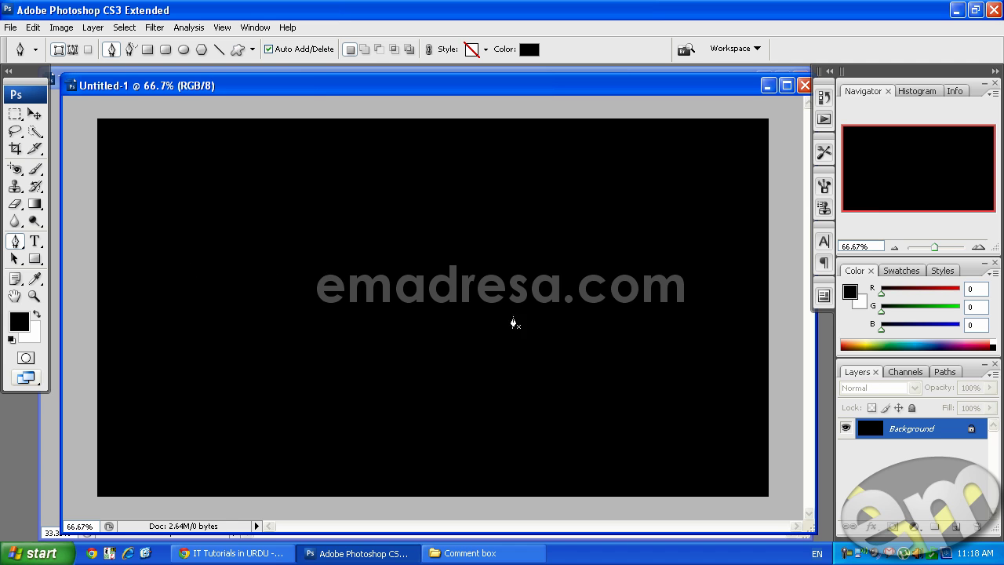
Set up the Brush tool at 6 px with white as the foreground color, then try a short stroke and undo it
{"action": "left_click", "coordinate": [35, 169]}
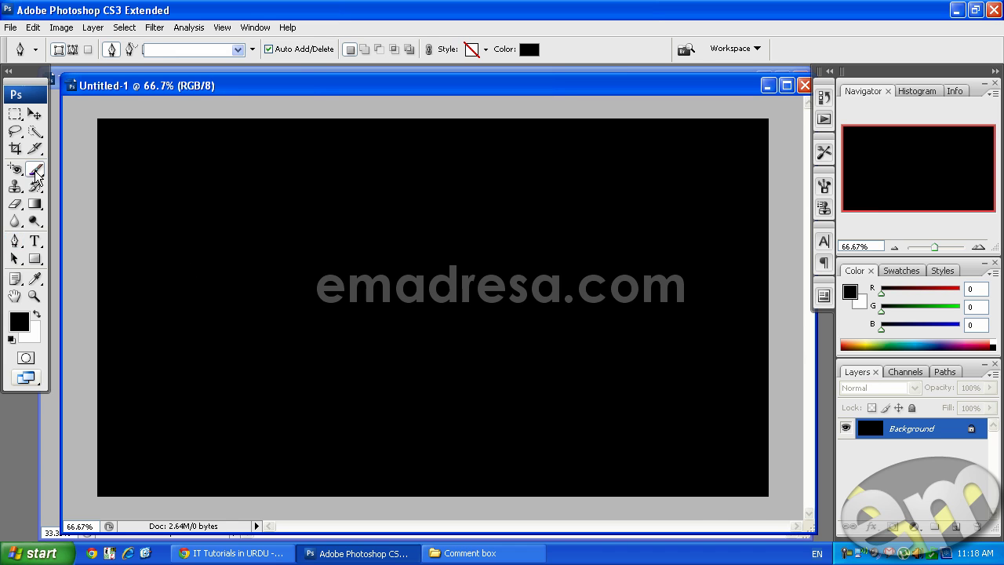
{"action": "right_click", "coordinate": [343, 307]}
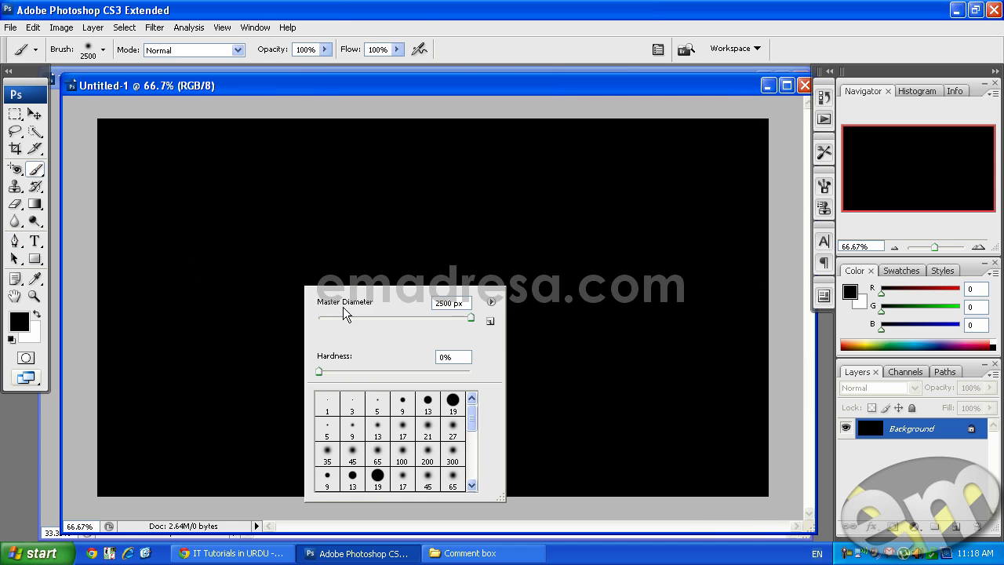
{"action": "left_click", "coordinate": [329, 319]}
{"action": "left_click", "coordinate": [394, 252]}
{"action": "key", "text": "x"}
{"action": "left_click_drag", "start_coordinate": [245, 297], "coordinate": [375, 298]}
{"action": "key", "text": "ctrl+z"}
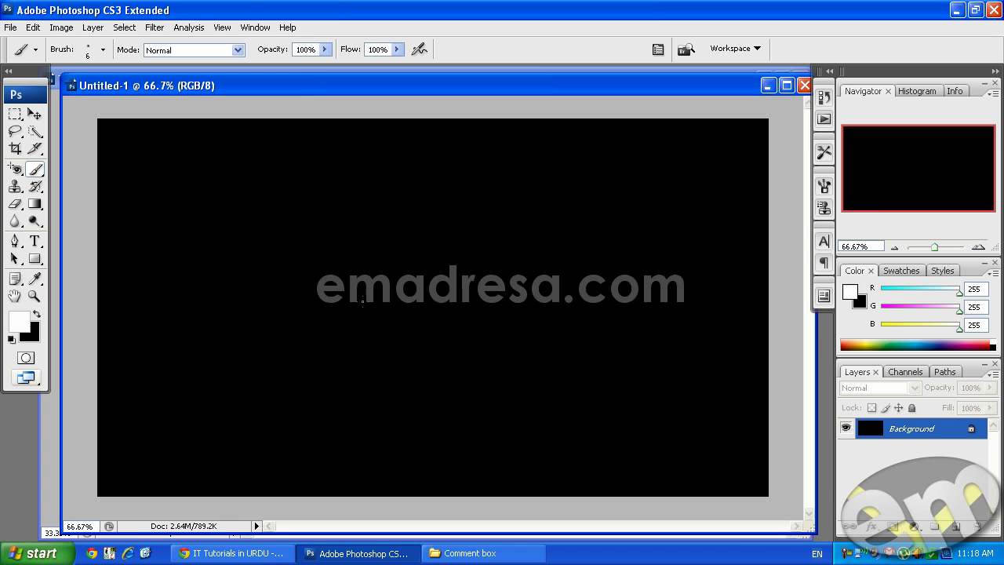
Set the brush's master diameter to 5 px, then test it with a freehand stroke across the canvas and undo the stroke
{"action": "right_click", "coordinate": [384, 310]}
{"action": "double_click", "coordinate": [492, 307]}
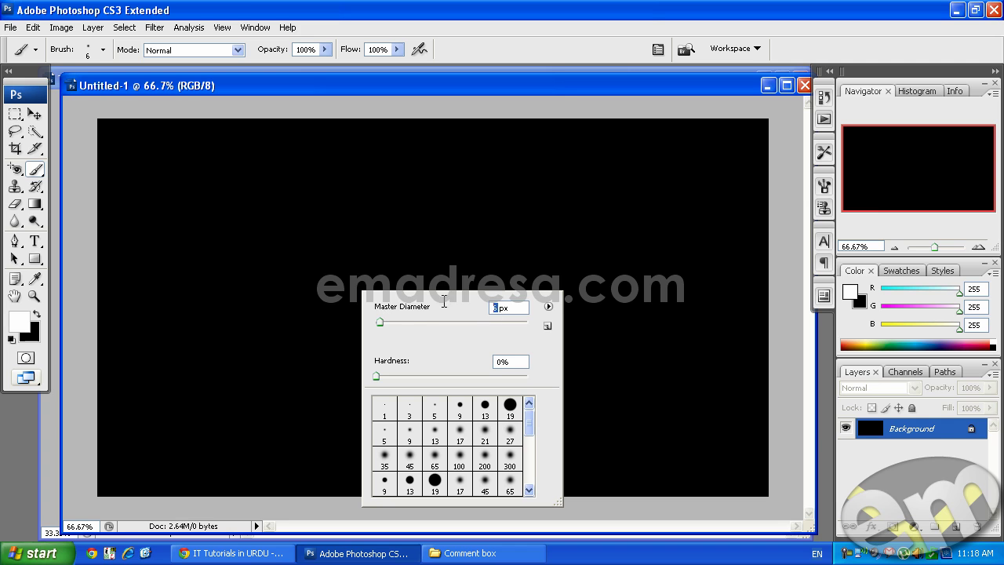
{"action": "type", "text": "5"}
{"action": "key", "text": "Return"}
{"action": "left_click_drag", "start_coordinate": [338, 259], "coordinate": [515, 277]}
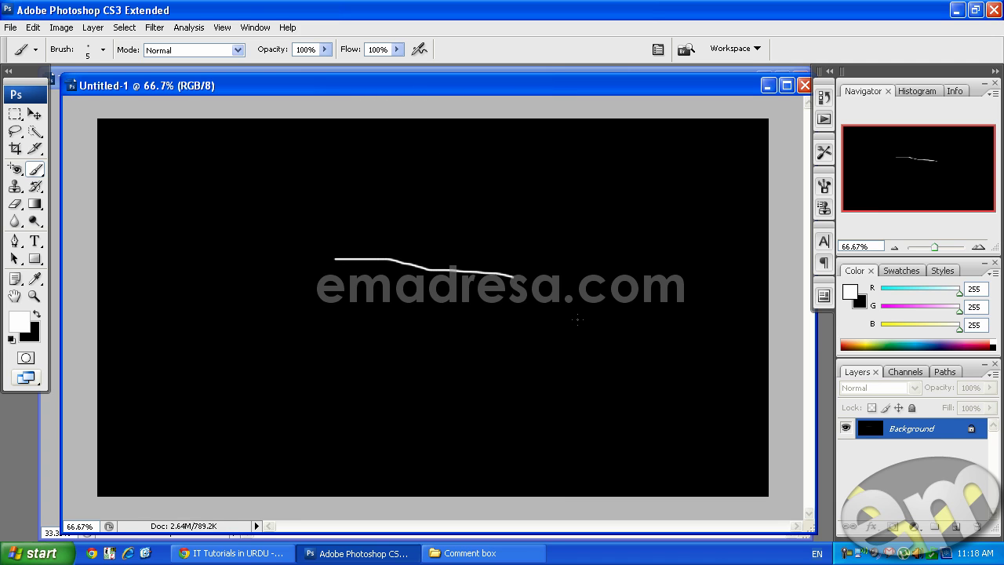
{"action": "key", "text": "ctrl+z"}
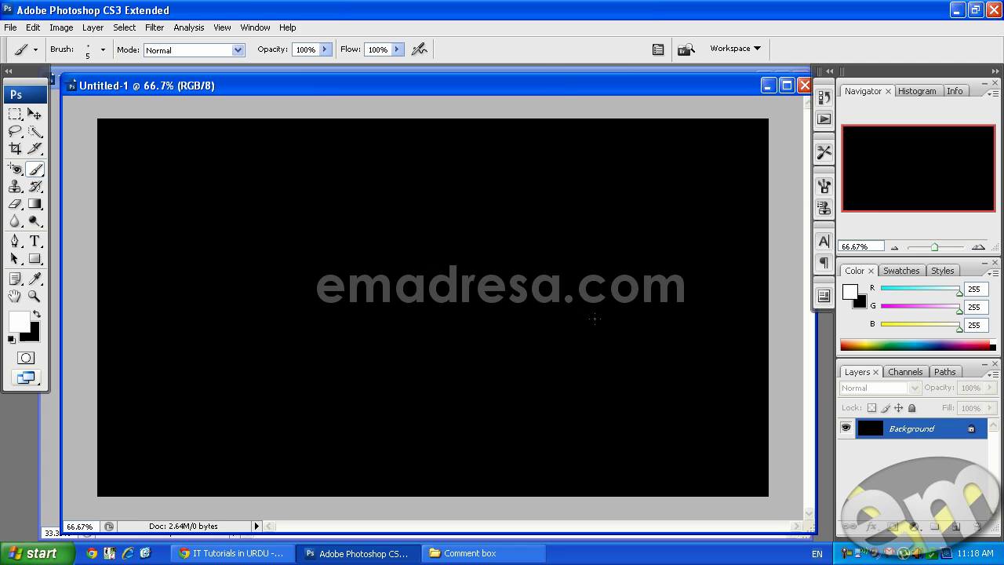
Add a new layer and draw a nearly horizontal two-point path across the canvas using the Pen tool in Paths mode
{"action": "left_click", "coordinate": [955, 528]}
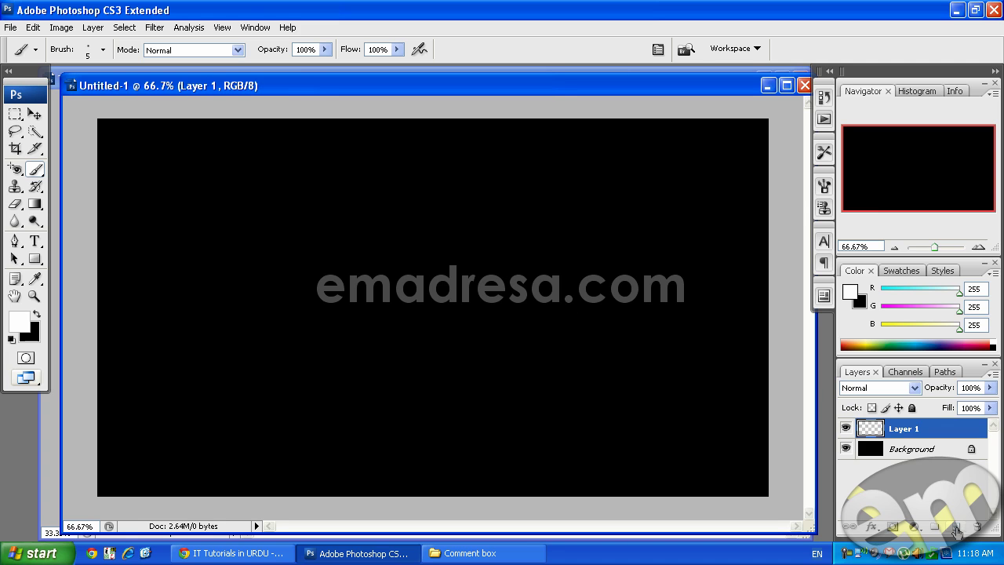
{"action": "left_click", "coordinate": [14, 243]}
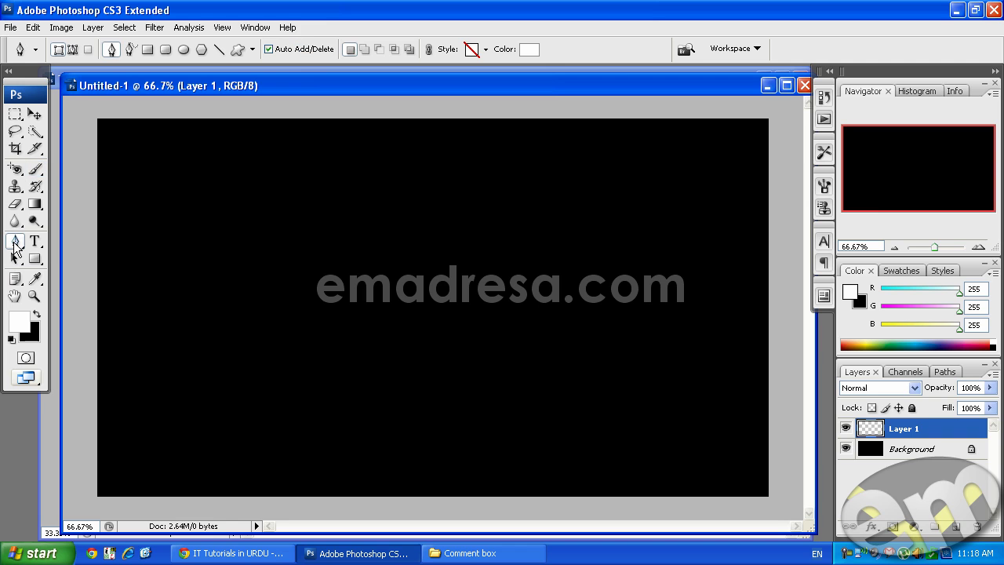
{"action": "left_click", "coordinate": [73, 51]}
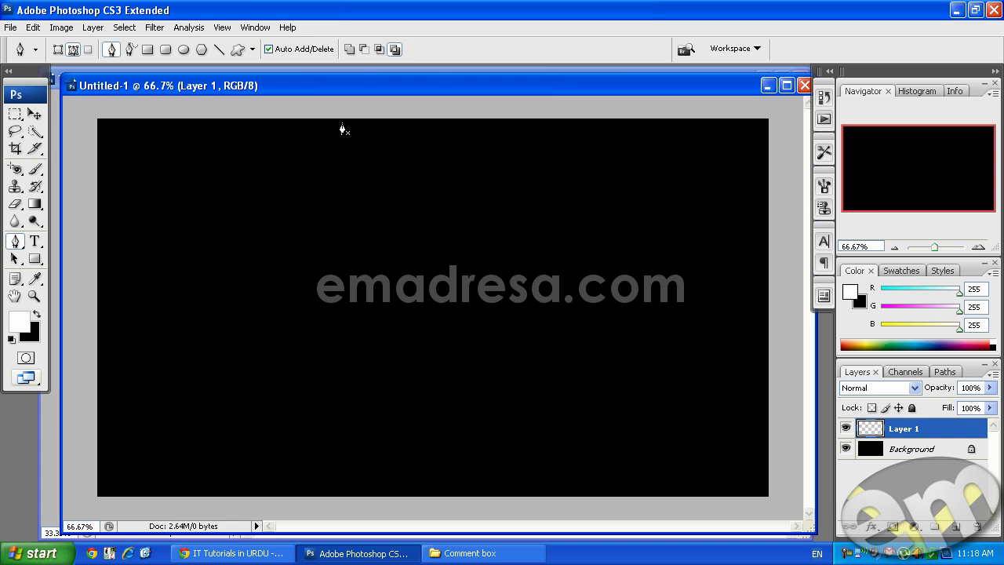
{"action": "left_click", "coordinate": [350, 49]}
{"action": "left_click", "coordinate": [215, 288]}
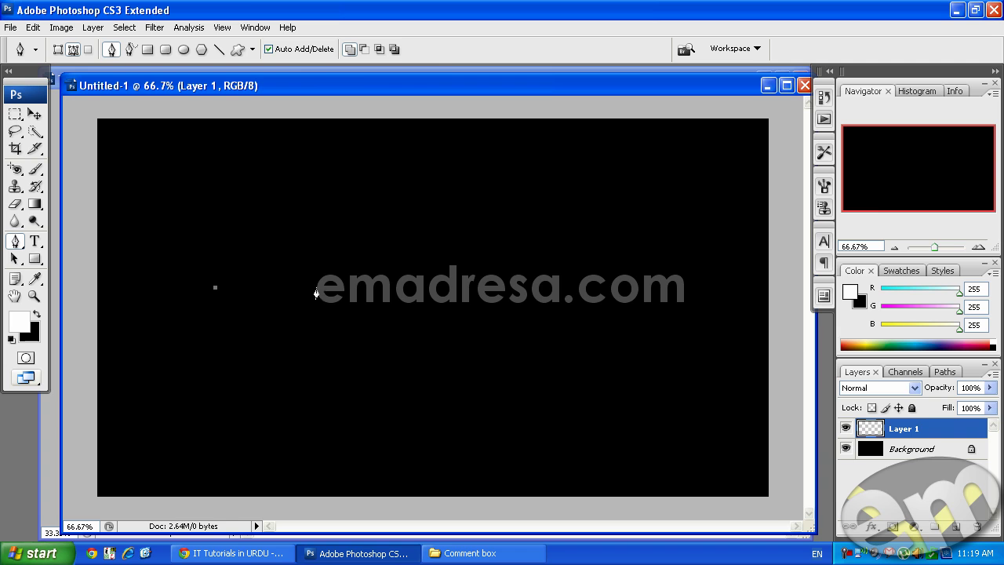
{"action": "left_click", "coordinate": [658, 295]}
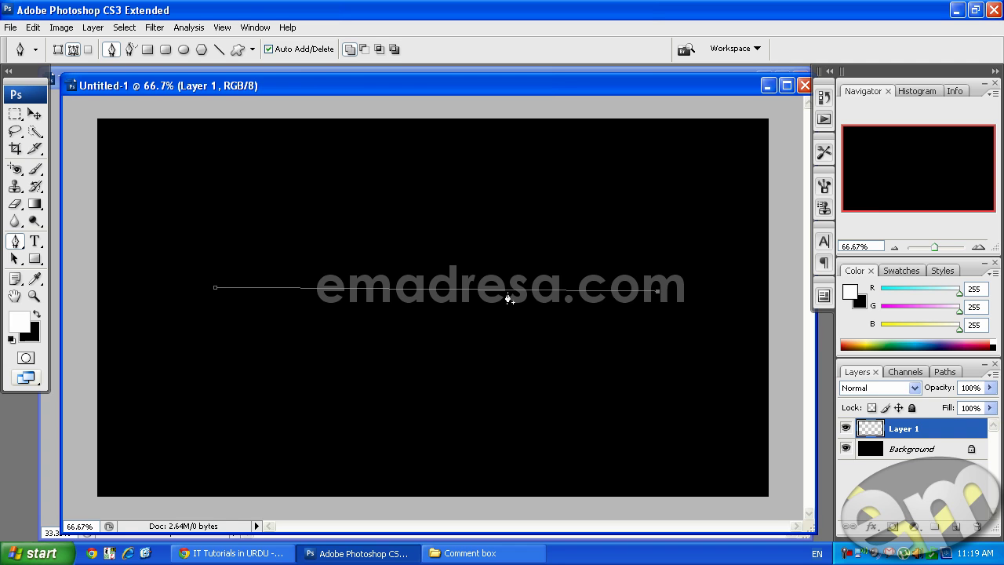
Add two anchor points to the path and bend it into an S-curve, low near its start and raised near its end
{"action": "left_click", "coordinate": [308, 289]}
{"action": "left_click_drag", "start_coordinate": [308, 289], "coordinate": [283, 368]}
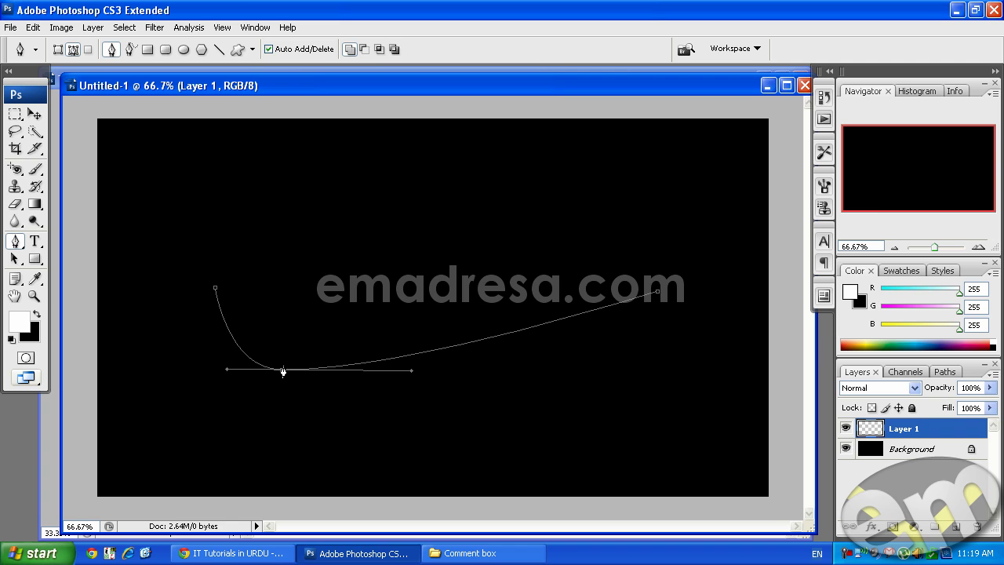
{"action": "left_click", "coordinate": [562, 320]}
{"action": "left_click_drag", "start_coordinate": [563, 322], "coordinate": [529, 270]}
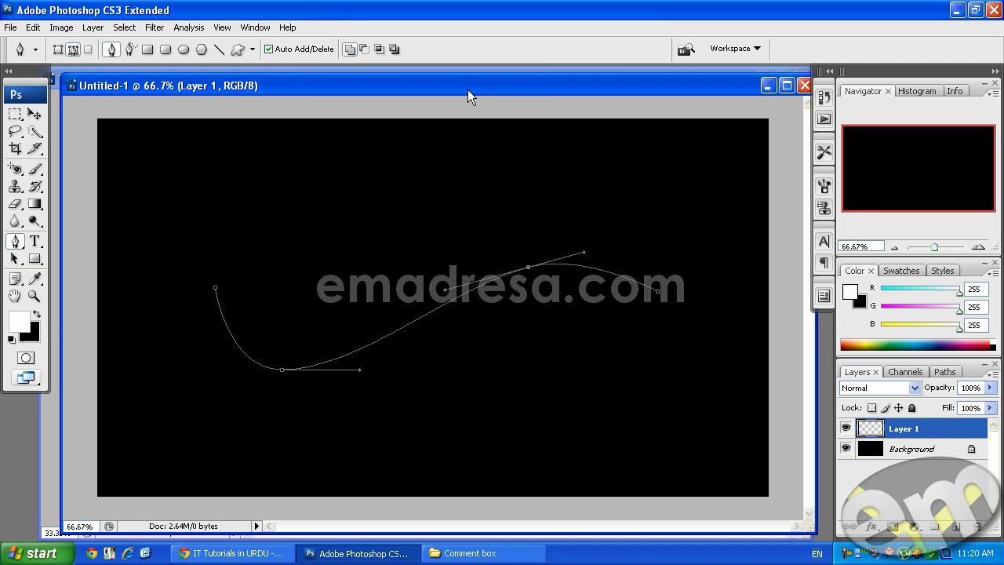
Stroke the curved path with the Brush and Simulate Pressure enabled, and hide the path outline by switching to Shape Layers mode
{"action": "right_click", "coordinate": [476, 296]}
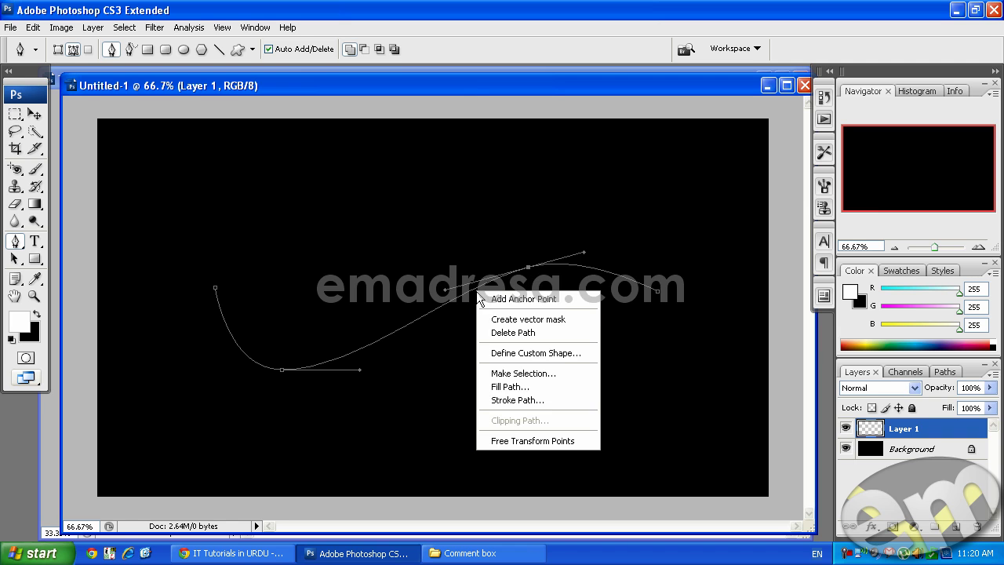
{"action": "left_click", "coordinate": [516, 400]}
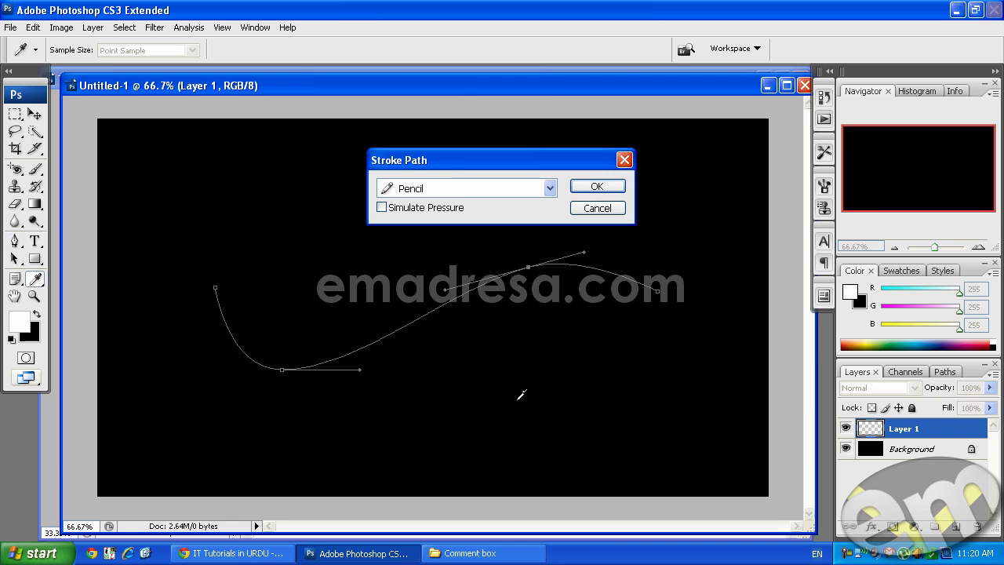
{"action": "left_click", "coordinate": [549, 188]}
{"action": "left_click", "coordinate": [534, 222]}
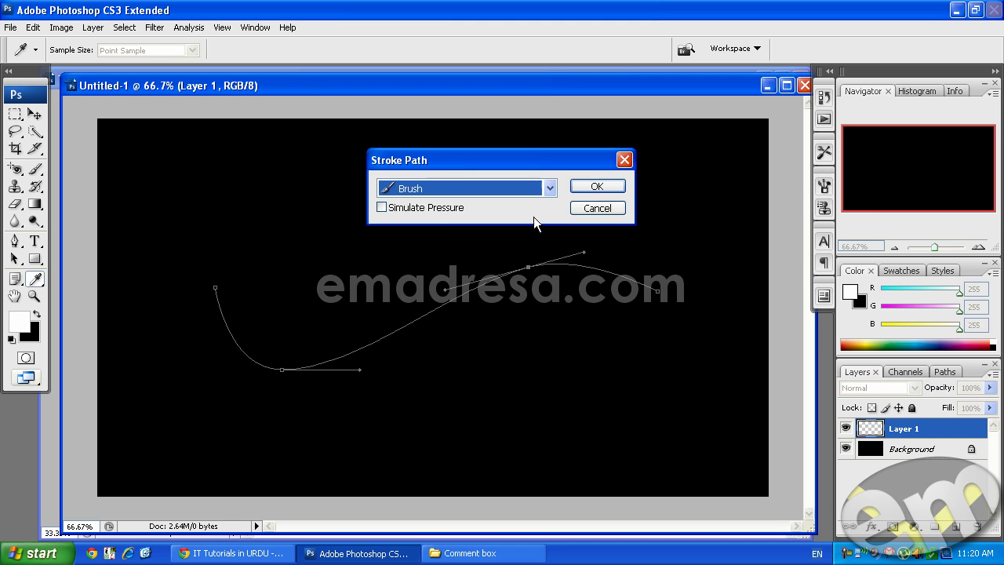
{"action": "left_click", "coordinate": [381, 208]}
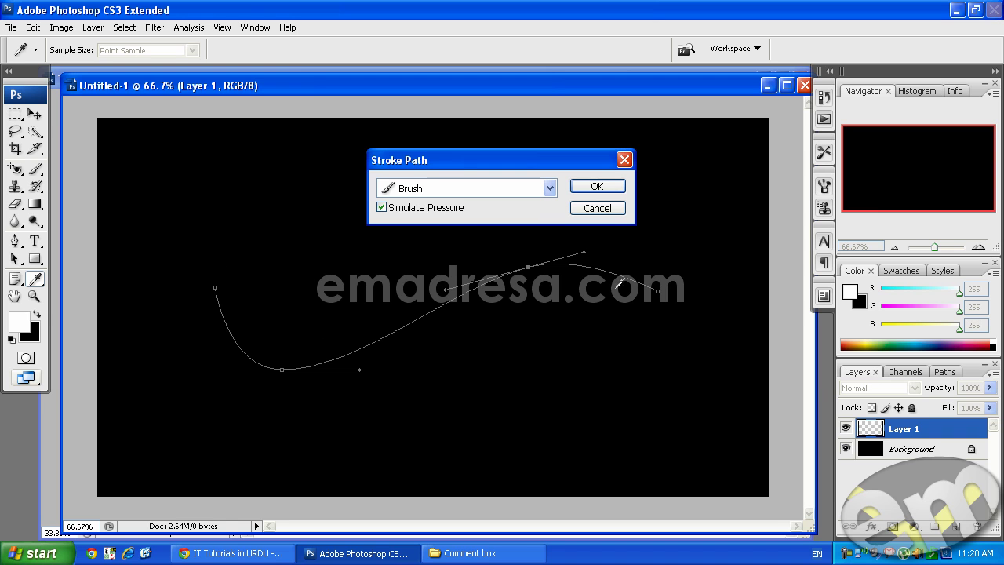
{"action": "left_click", "coordinate": [598, 186]}
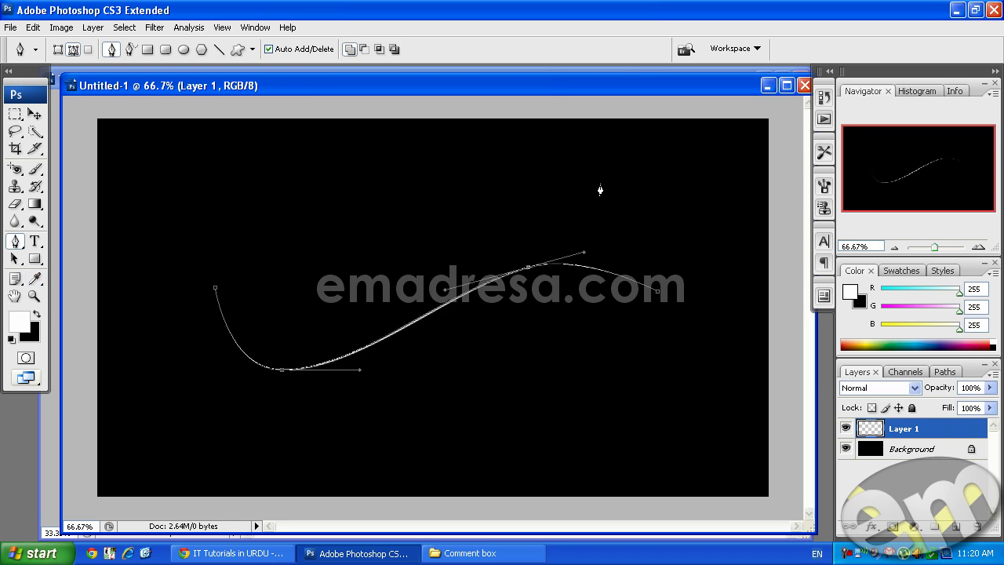
{"action": "left_click", "coordinate": [57, 50]}
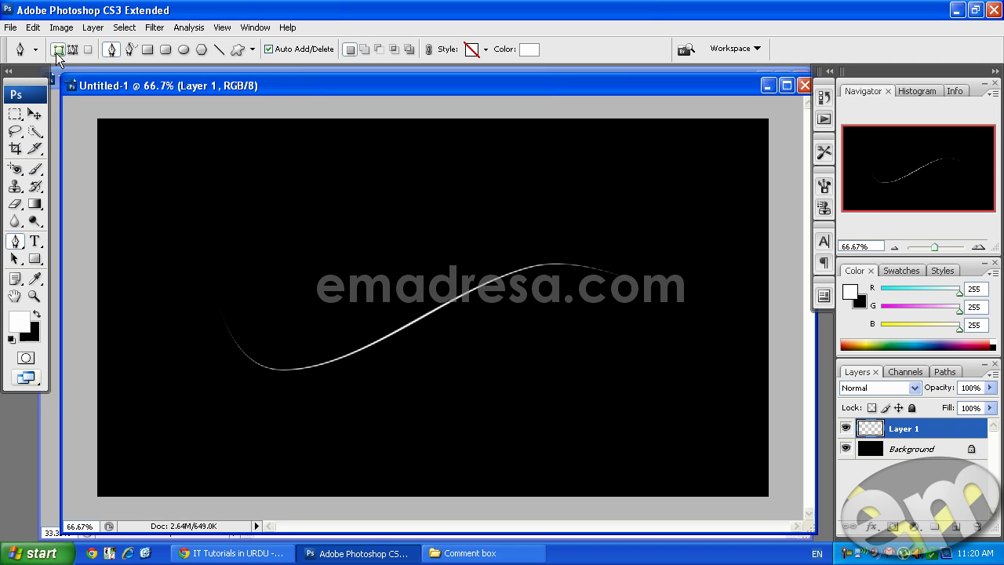
Scale the curved line proportionally around its center to about 74.3% and apply the transformation
{"action": "left_click", "coordinate": [40, 113]}
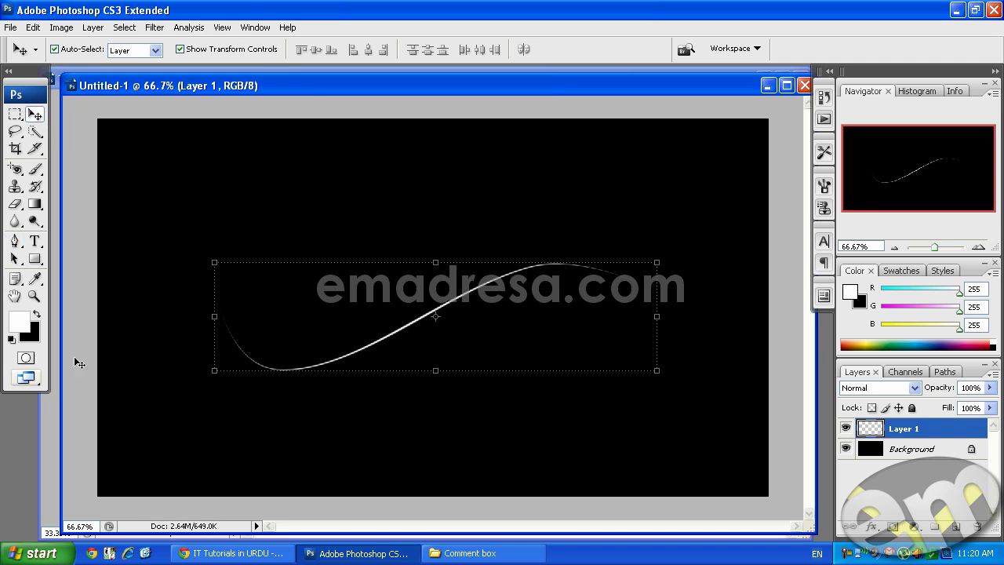
{"action": "left_click", "coordinate": [34, 296]}
{"action": "left_click", "coordinate": [311, 49]}
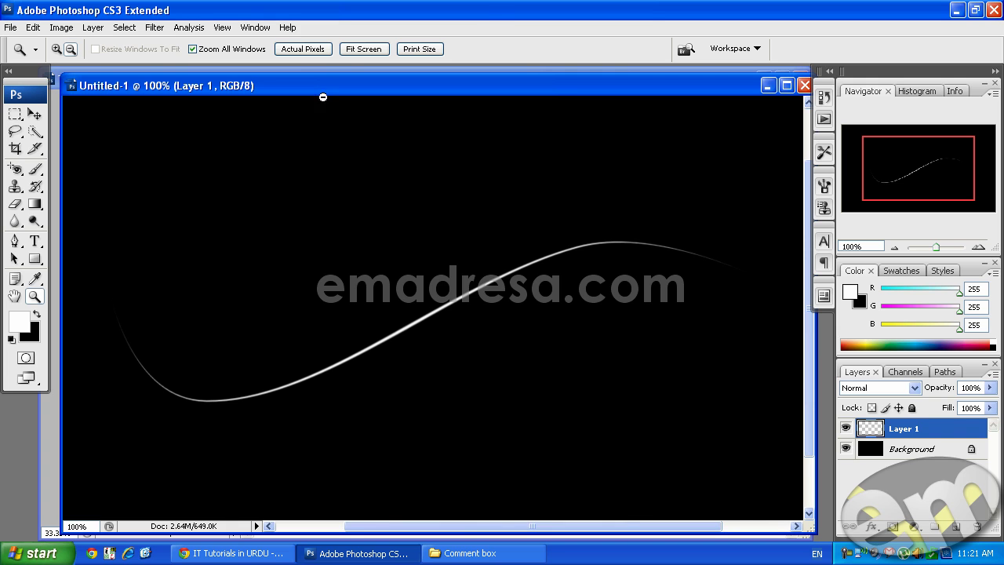
{"action": "left_click", "coordinate": [40, 115]}
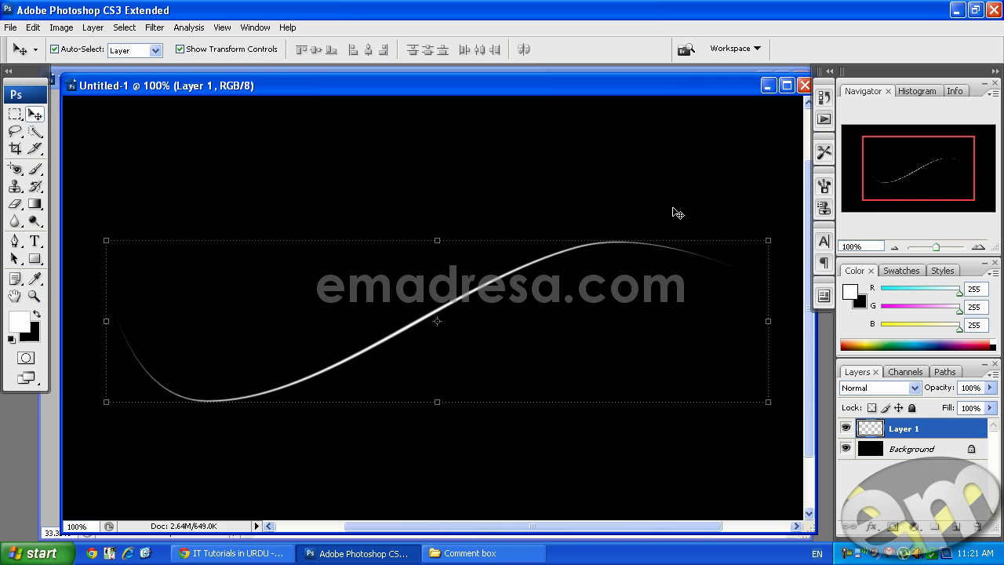
{"action": "left_click", "coordinate": [768, 239]}
{"action": "left_click_drag", "start_coordinate": [768, 237], "coordinate": [686, 276]}
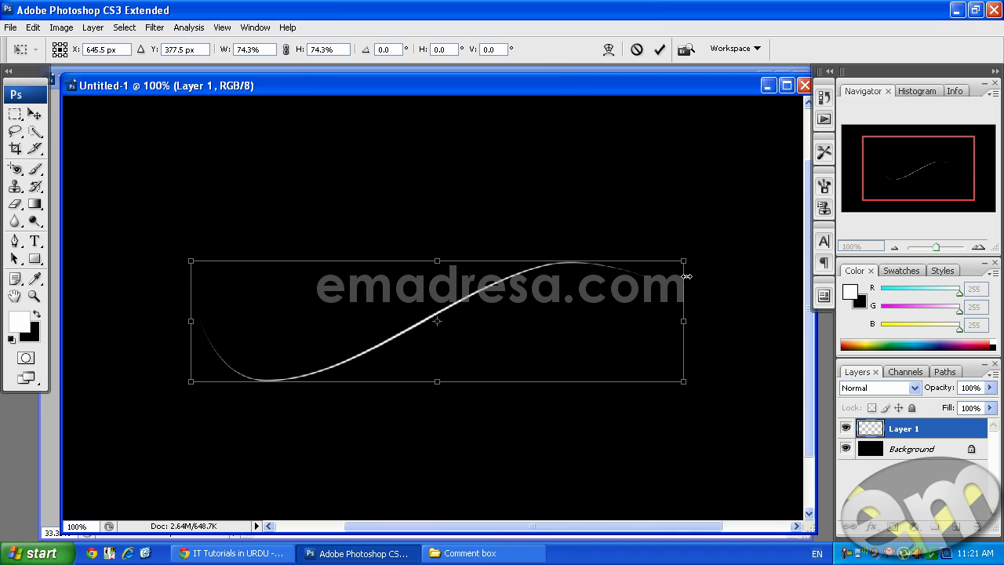
{"action": "key", "text": "Return"}
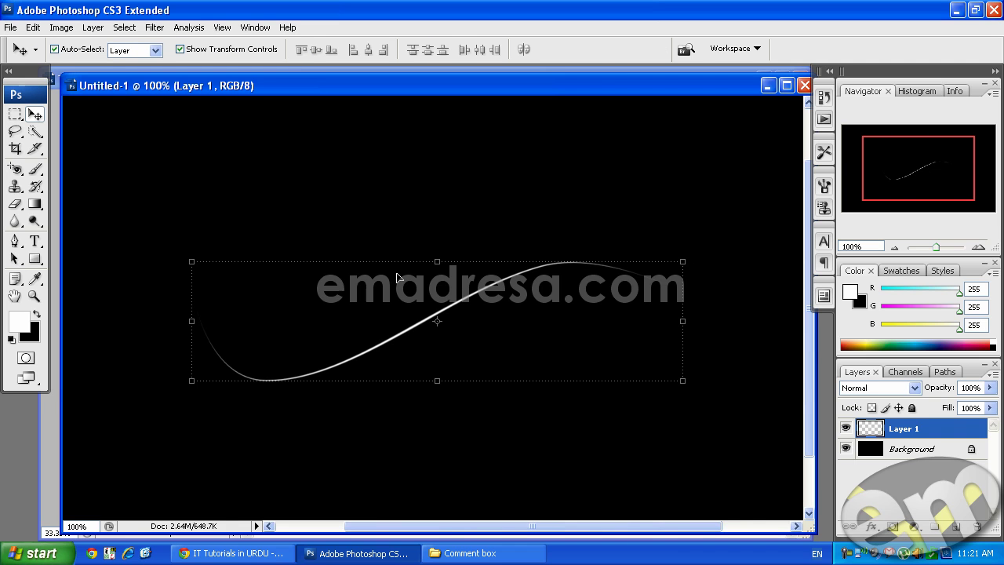
Create a new action set named emadresa
{"action": "left_click", "coordinate": [823, 122]}
{"action": "left_click_drag", "start_coordinate": [783, 190], "coordinate": [784, 220]}
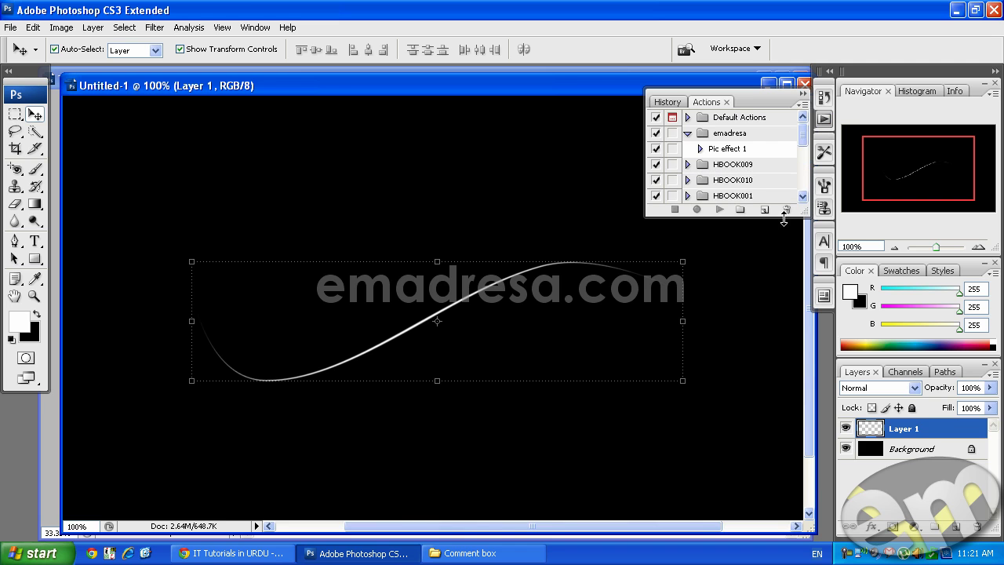
{"action": "left_click", "coordinate": [688, 133]}
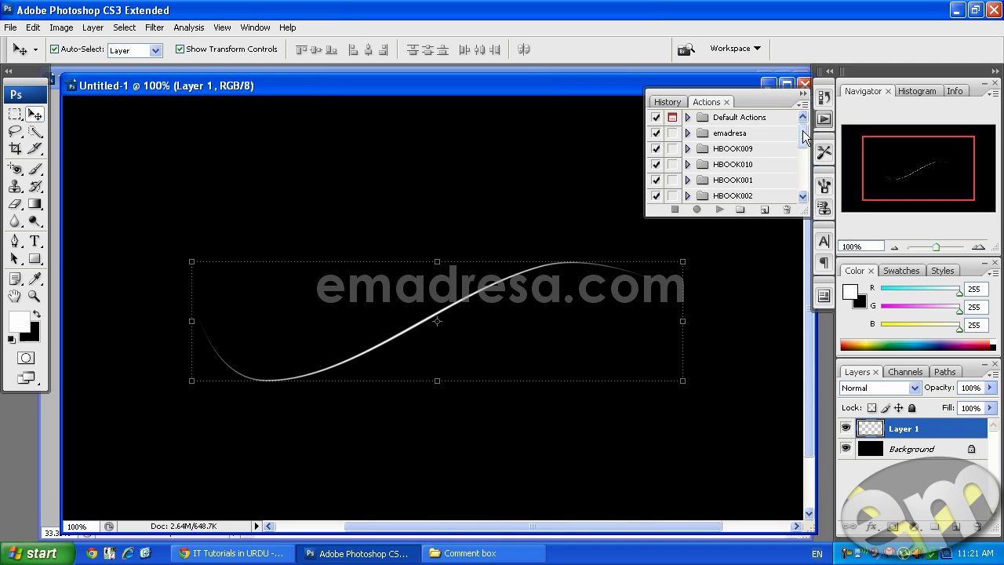
{"action": "left_click_drag", "start_coordinate": [804, 137], "coordinate": [804, 178]}
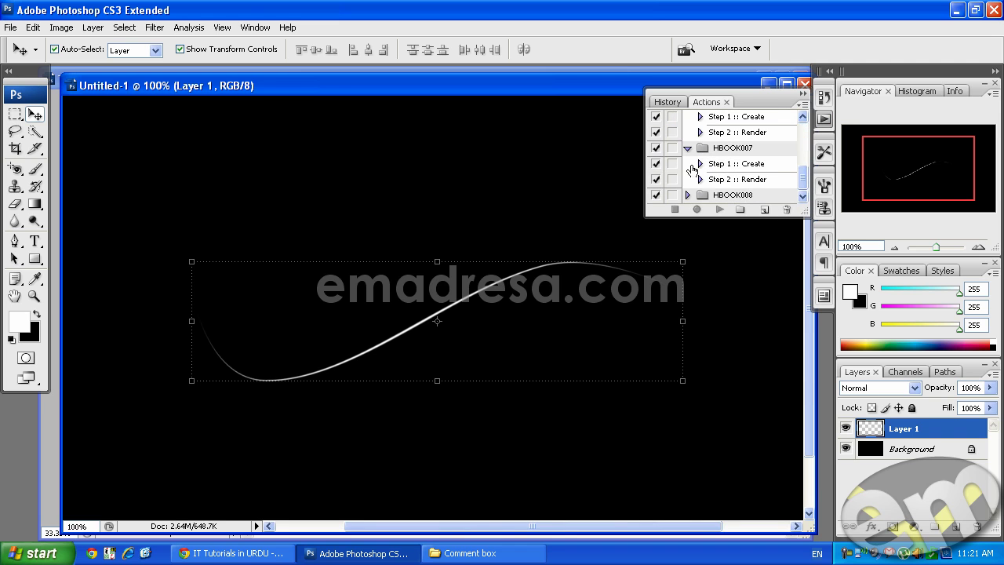
{"action": "left_click", "coordinate": [742, 210]}
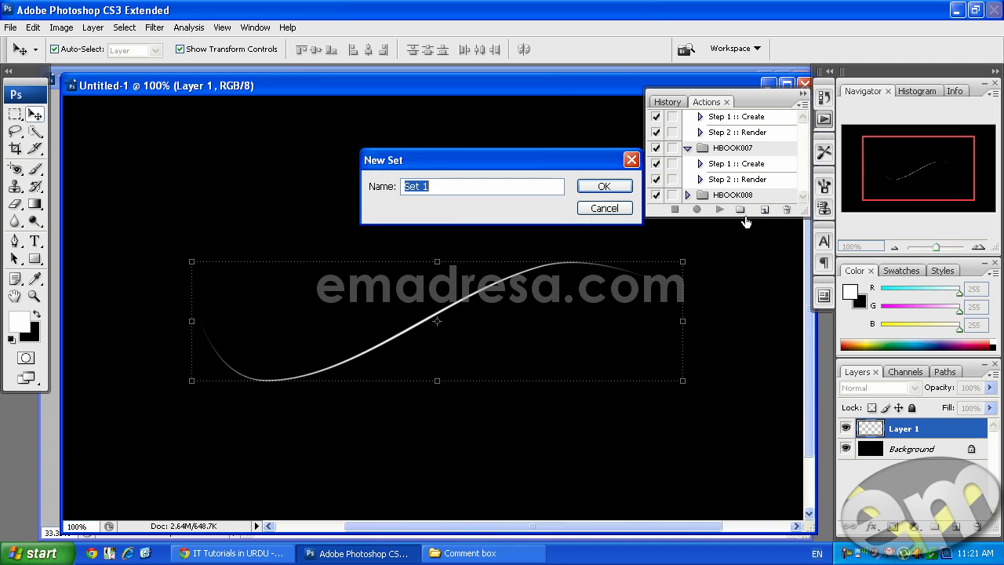
{"action": "type", "text": "emadresa"}
{"action": "left_click", "coordinate": [610, 189]}
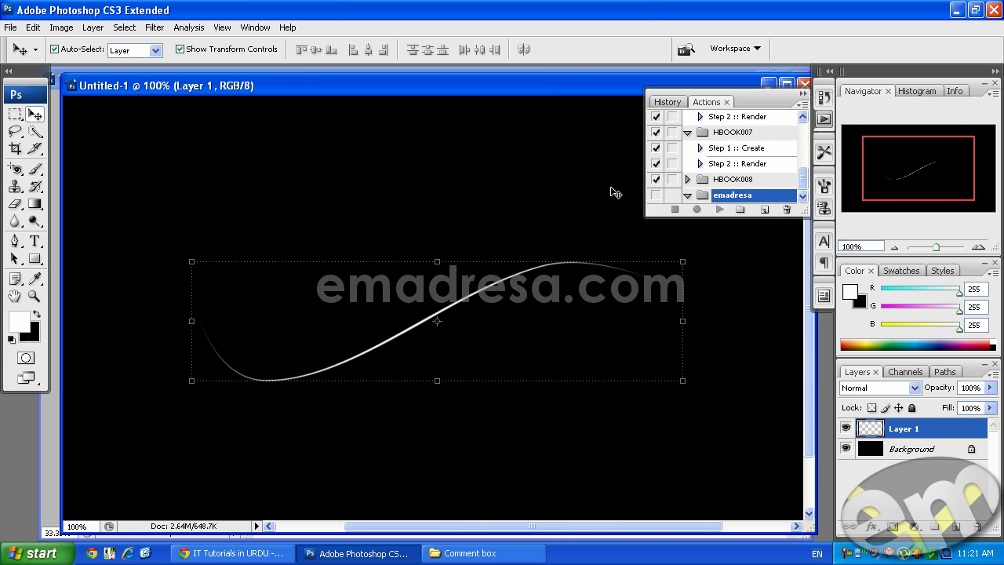
Collapse the expanded HBOOK sets and start recording a new action named line B in the emadresa set
{"action": "left_click", "coordinate": [688, 133]}
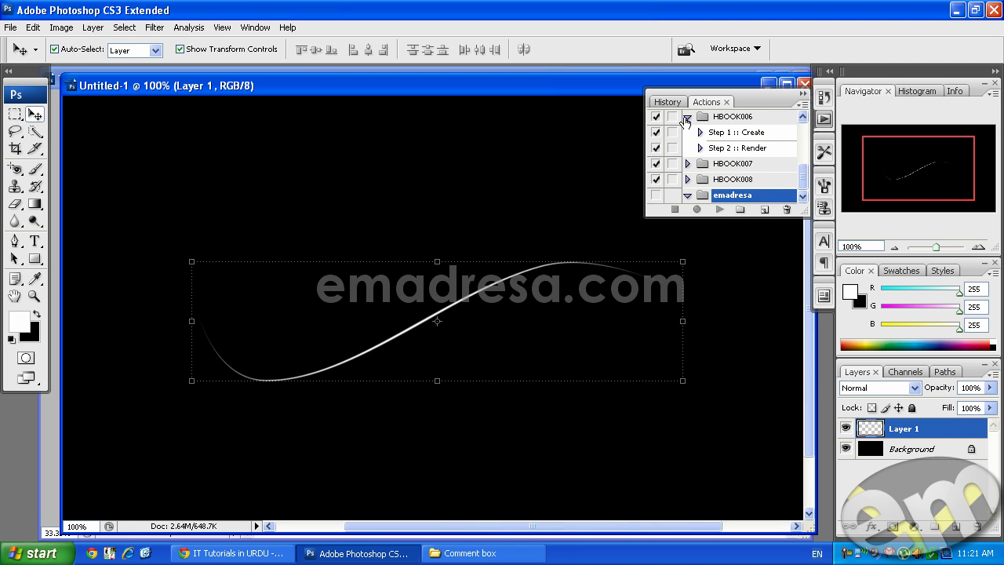
{"action": "left_click", "coordinate": [687, 117]}
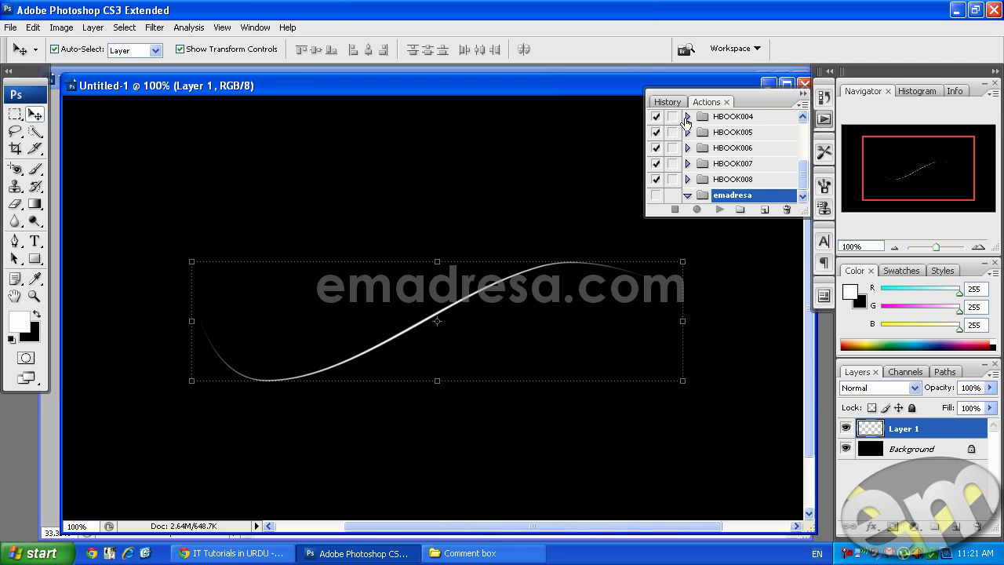
{"action": "left_click", "coordinate": [764, 210]}
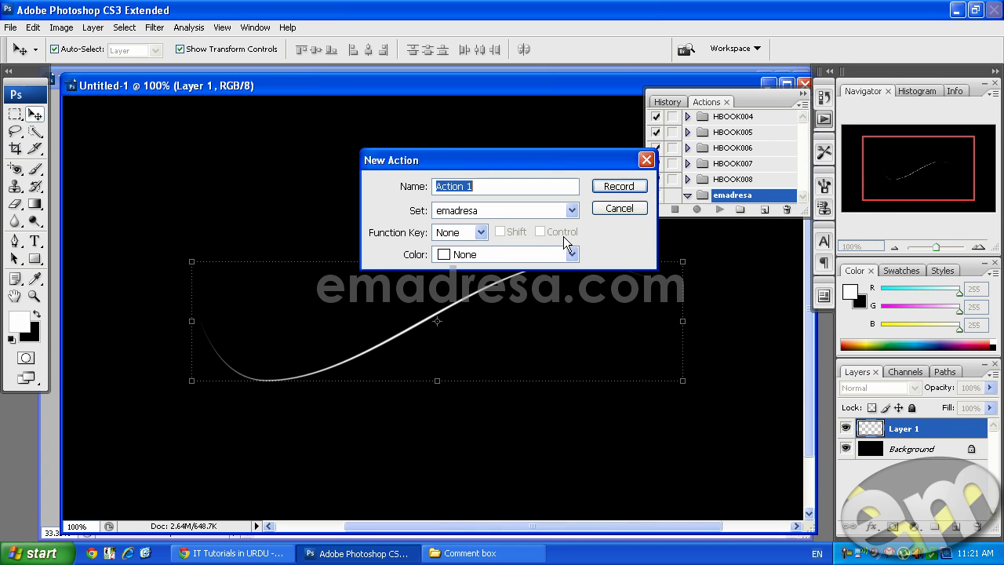
{"action": "type", "text": "line B"}
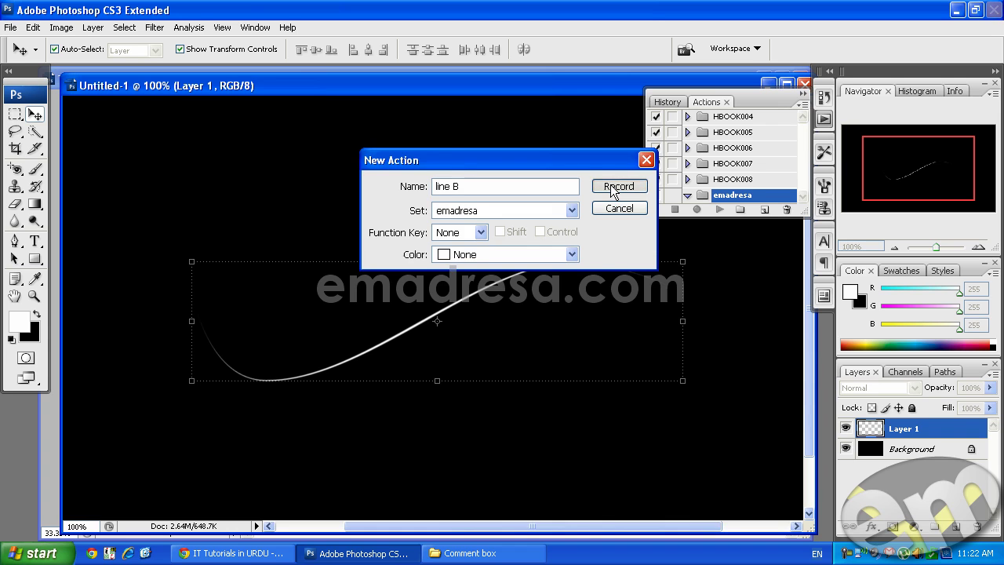
{"action": "left_click", "coordinate": [615, 187]}
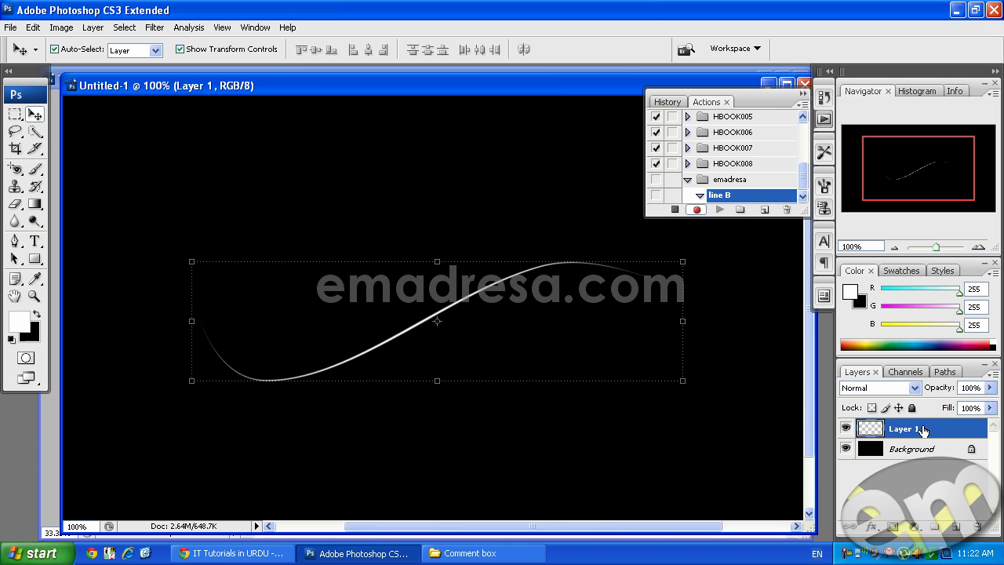
Duplicate the curved line layer and rotate the copy about 9.5° around its center, applying the transformation
{"action": "key", "text": "ctrl+j"}
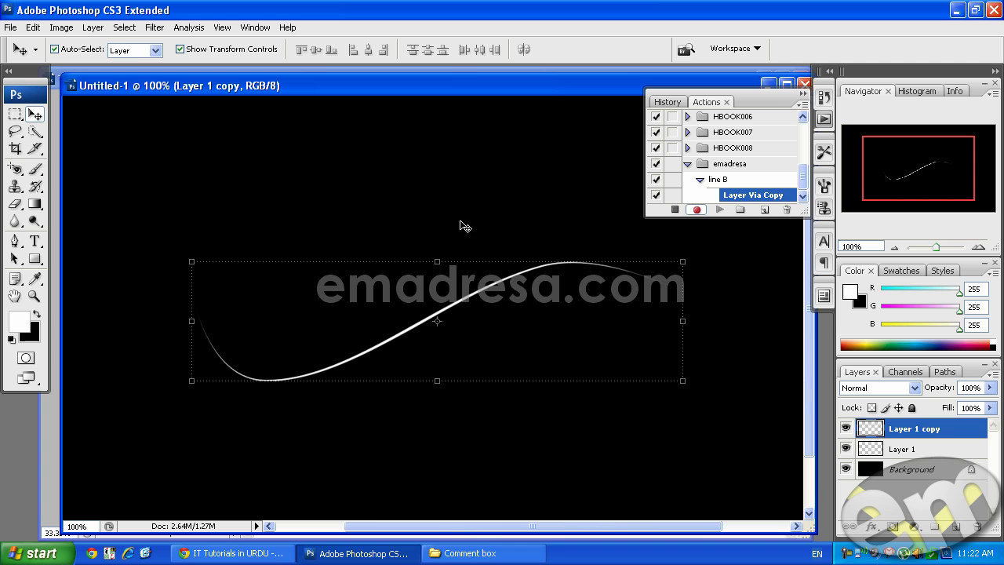
{"action": "key", "text": "ctrl+t"}
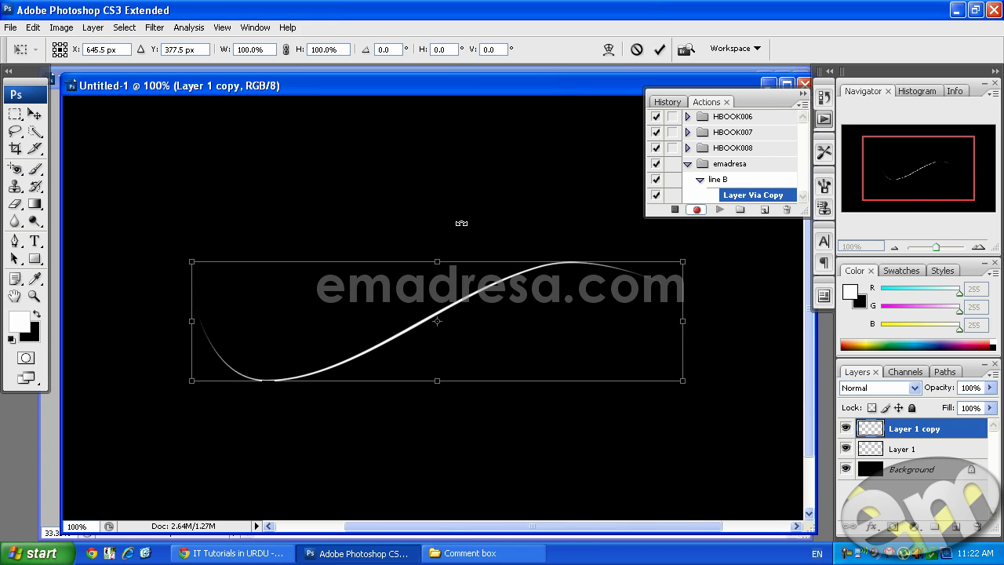
{"action": "left_click", "coordinate": [33, 27]}
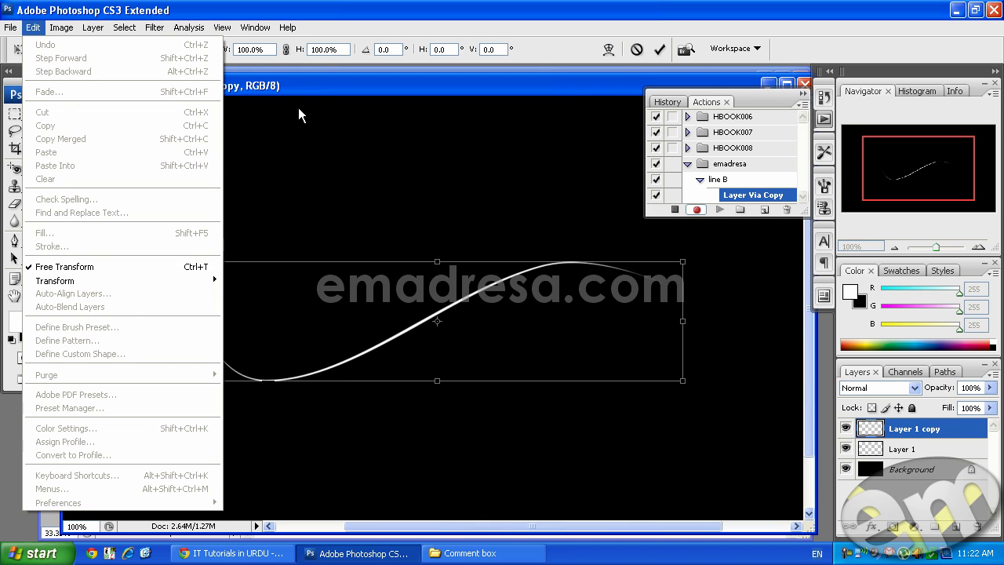
{"action": "left_click", "coordinate": [319, 89]}
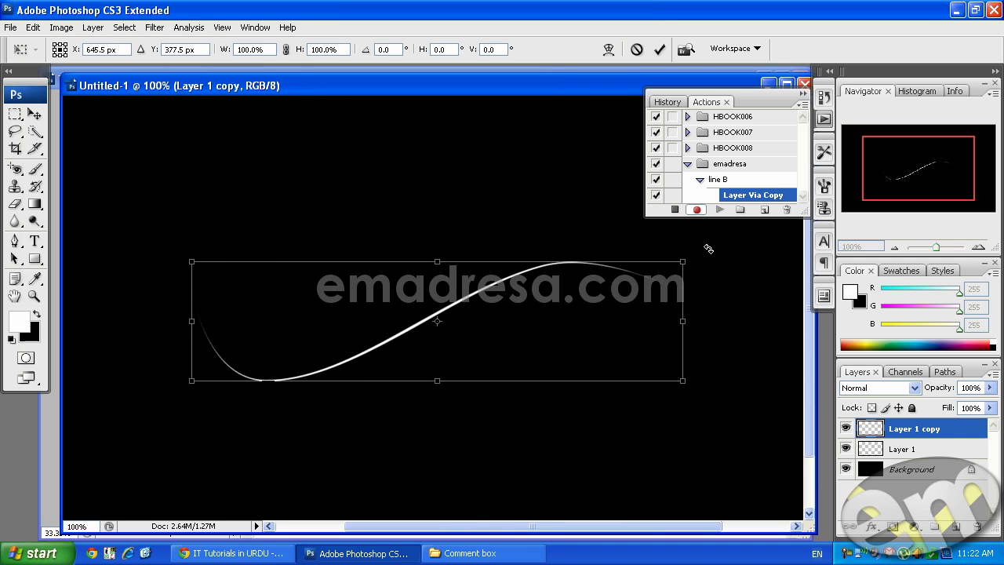
{"action": "left_click_drag", "start_coordinate": [698, 253], "coordinate": [703, 296]}
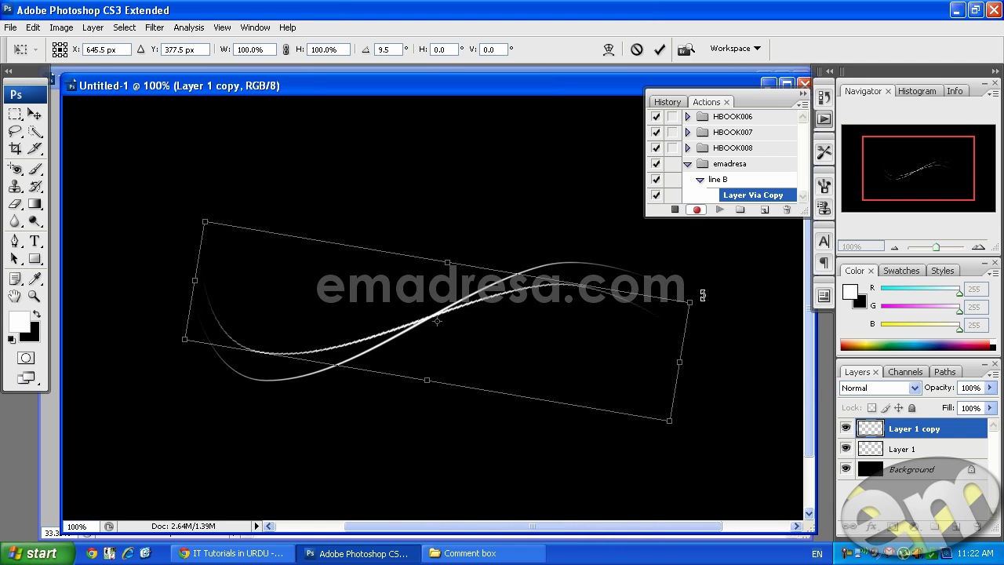
{"action": "key", "text": "Return"}
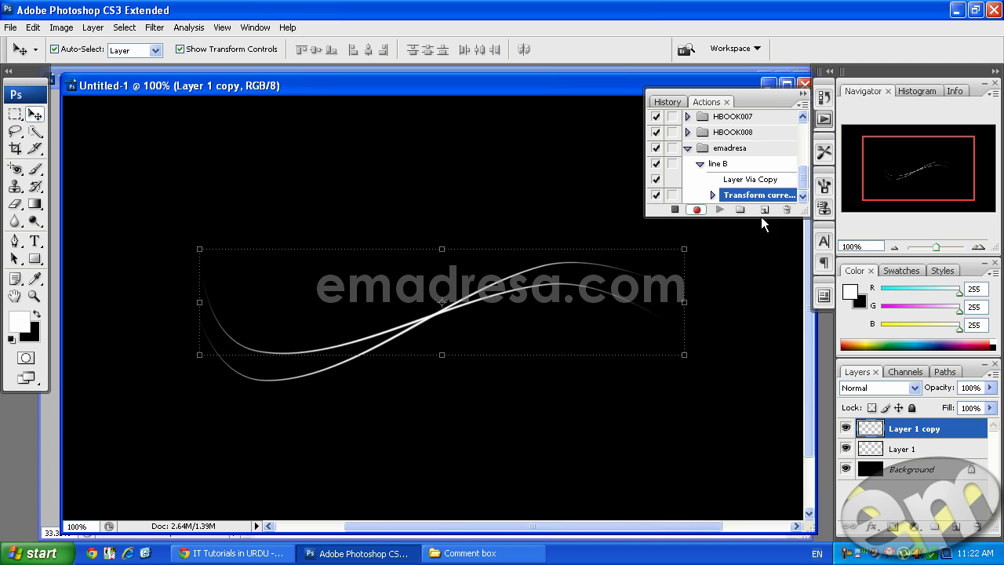
Enlarge the Actions panel to inspect the recorded transform's details, and stop recording the line B action
{"action": "left_click_drag", "start_coordinate": [735, 220], "coordinate": [736, 267]}
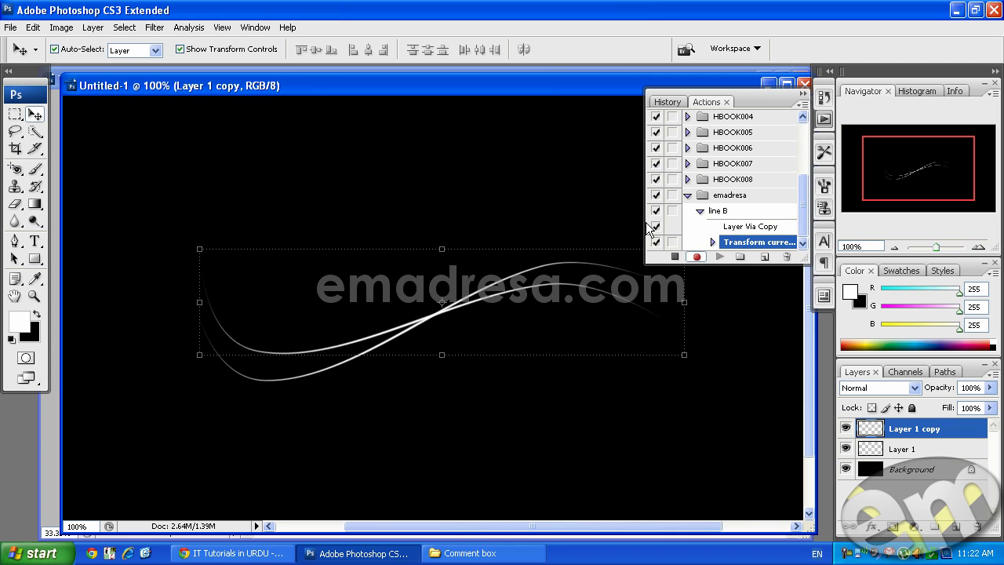
{"action": "left_click_drag", "start_coordinate": [645, 226], "coordinate": [565, 222]}
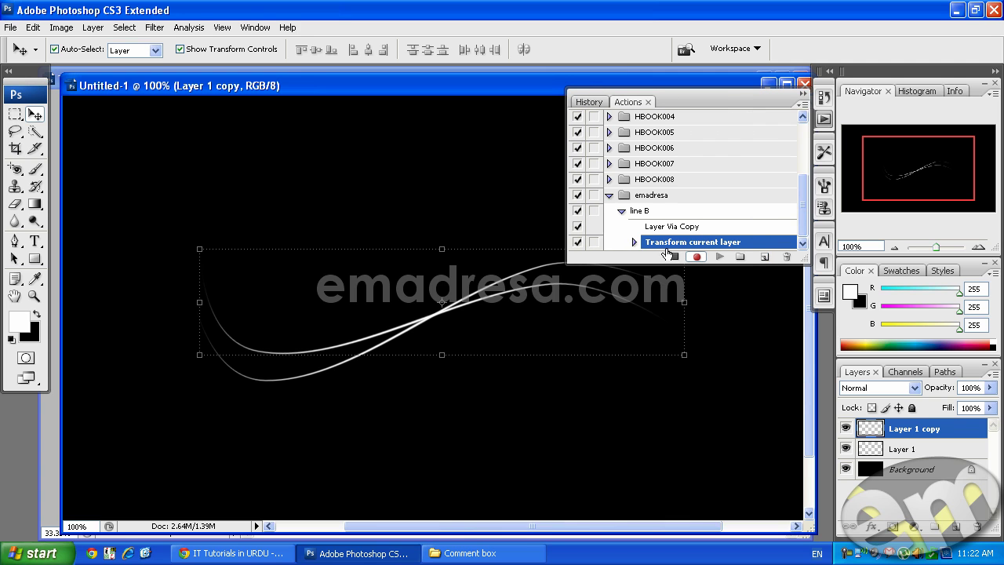
{"action": "left_click", "coordinate": [634, 242]}
{"action": "scroll", "coordinate": [808, 210], "scroll_direction": "down", "scroll_amount": 2}
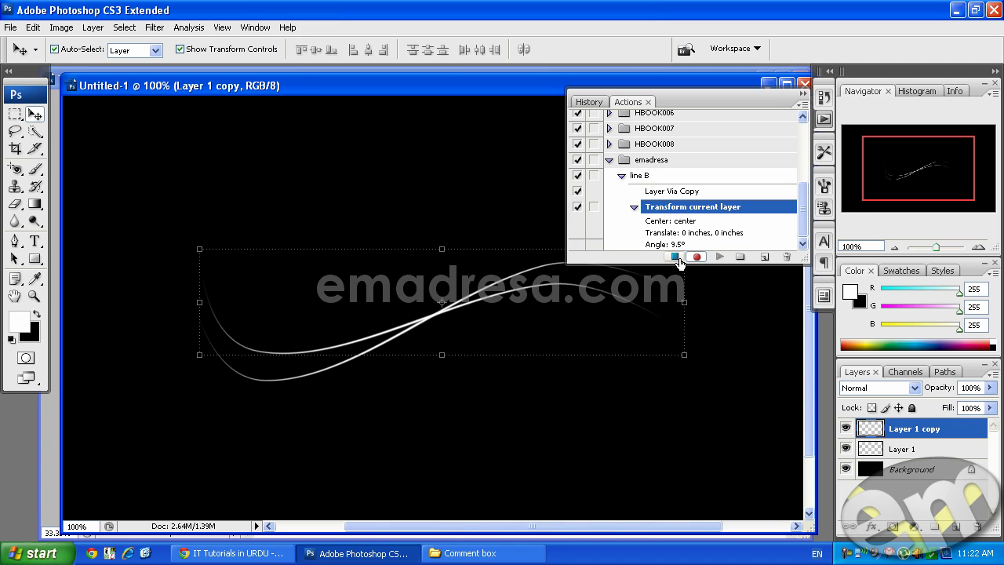
{"action": "left_click", "coordinate": [675, 258]}
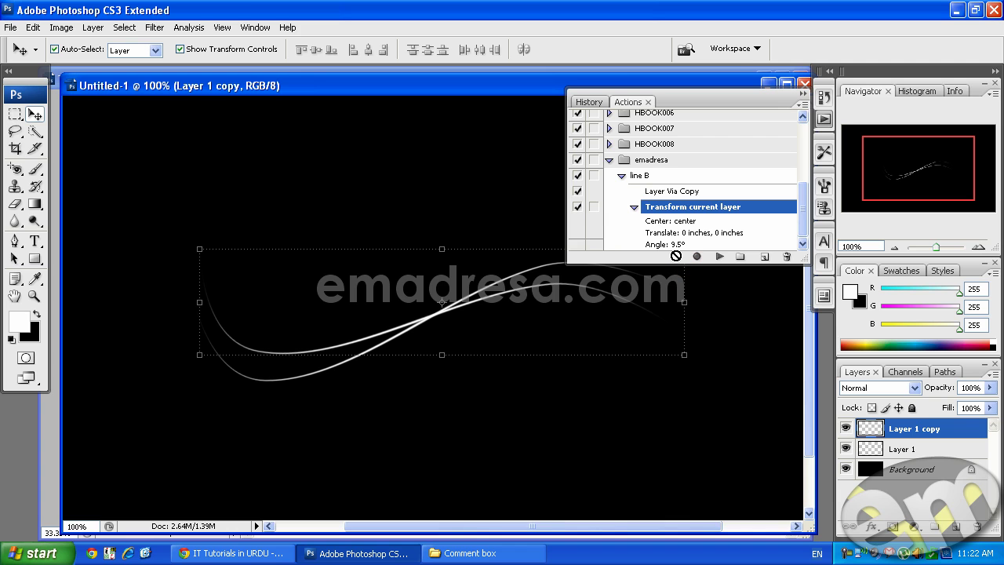
Collapse the line B action and play it 40 times to build a full spiral of rotated line copies, up to Layer 1 copy 41
{"action": "left_click", "coordinate": [634, 207]}
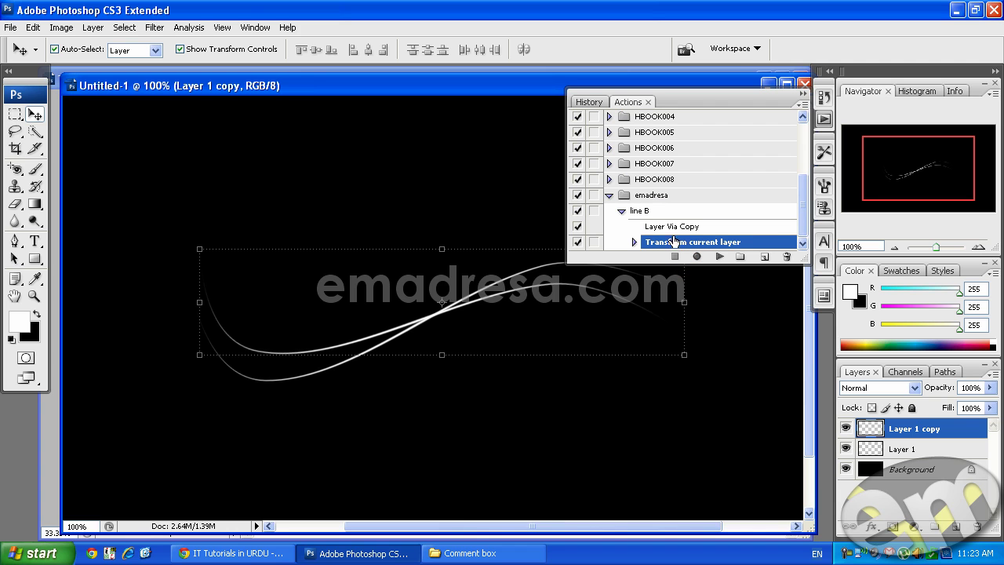
{"action": "left_click", "coordinate": [640, 214]}
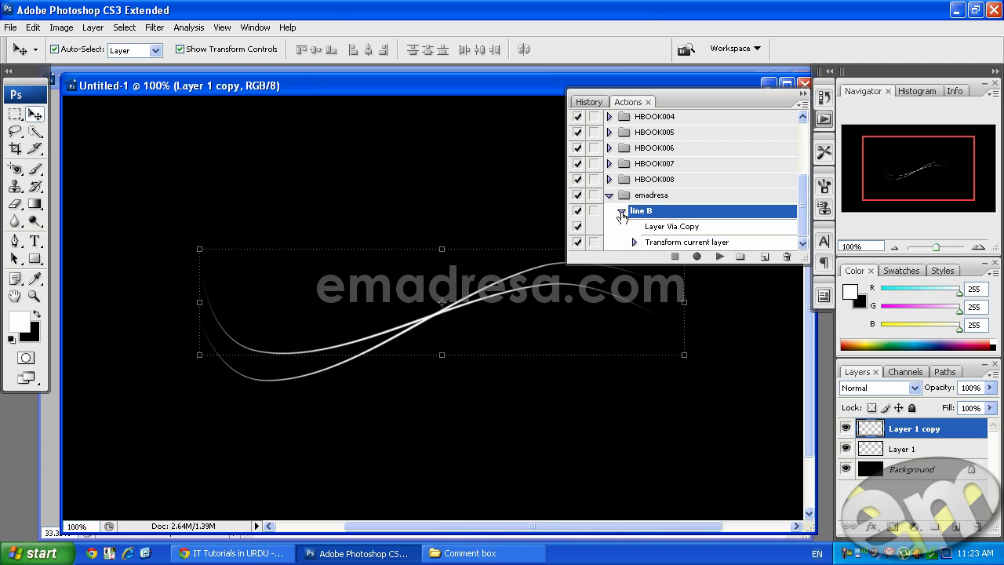
{"action": "left_click", "coordinate": [621, 211]}
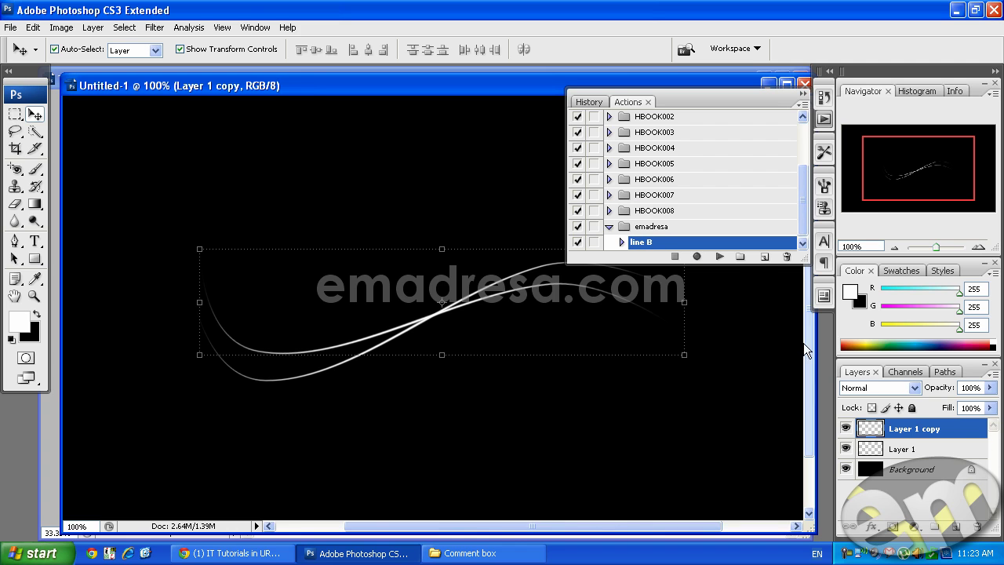
{"action": "left_click", "coordinate": [718, 259]}
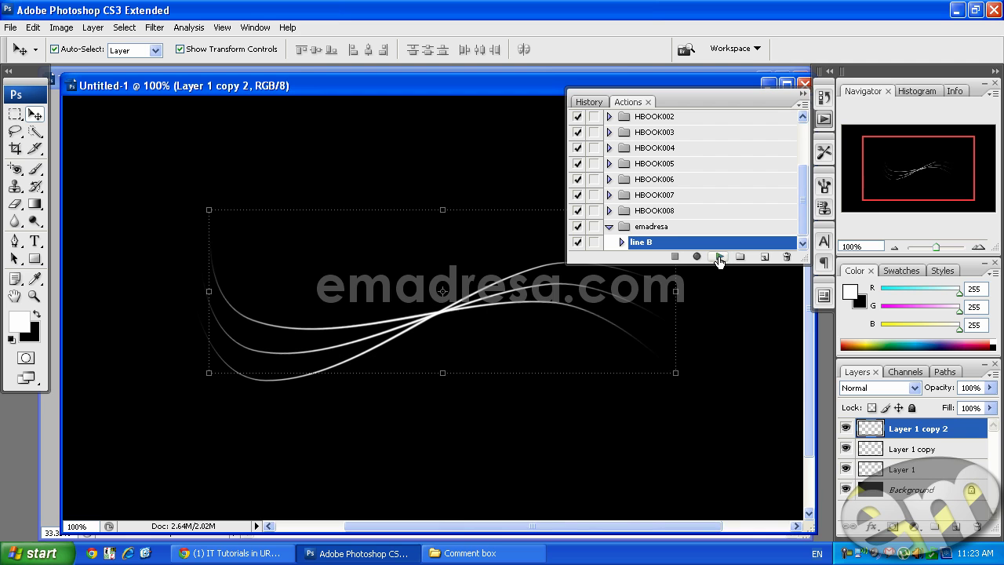
{"action": "left_click", "coordinate": [719, 259]}
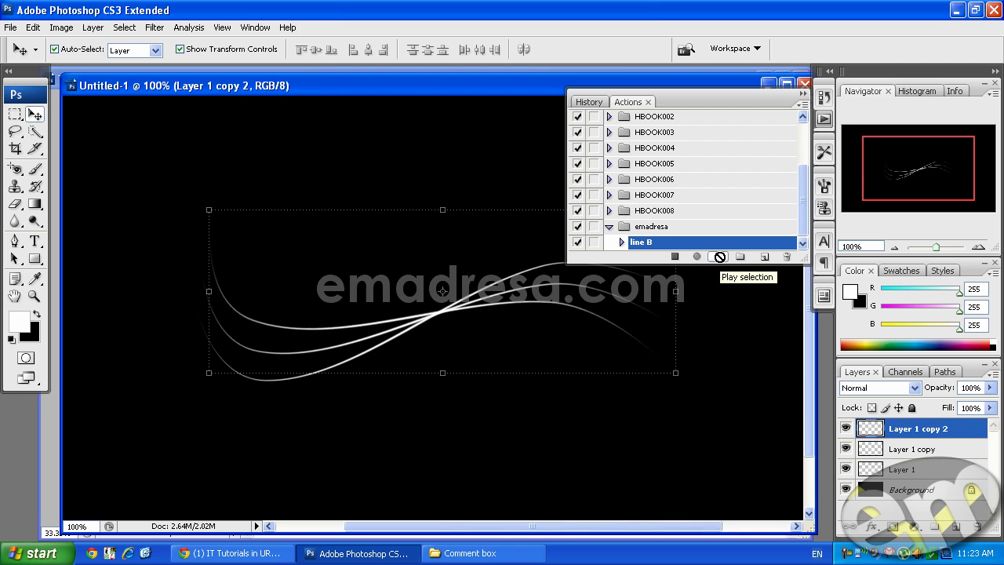
{"action": "left_click", "coordinate": [718, 259]}
{"action": "left_click", "coordinate": [719, 259]}
{"action": "left_click", "coordinate": [719, 259]}
{"action": "left_click", "coordinate": [718, 258]}
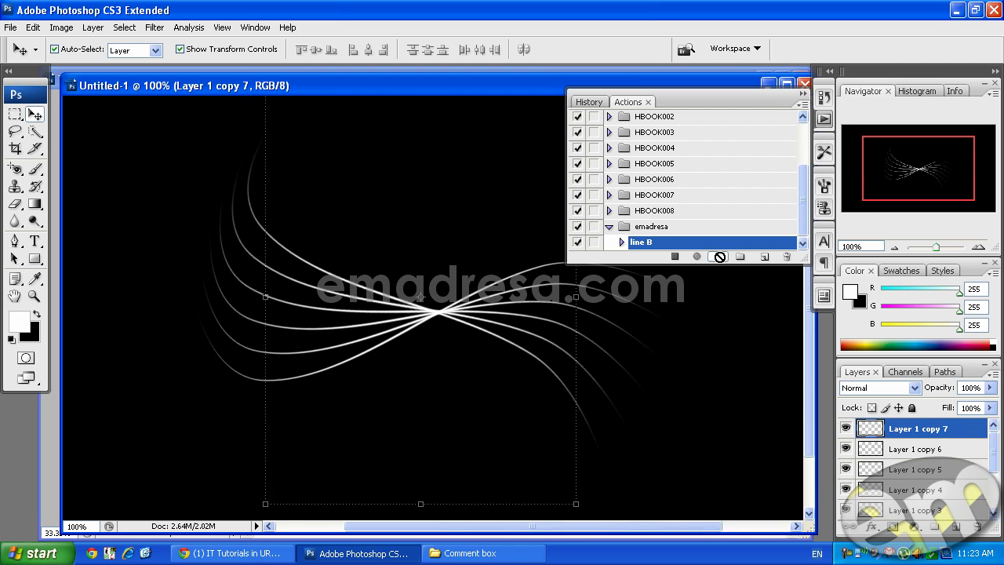
{"action": "left_click", "coordinate": [719, 257]}
{"action": "left_click", "coordinate": [718, 257]}
{"action": "left_click", "coordinate": [718, 257]}
{"action": "left_click", "coordinate": [718, 257]}
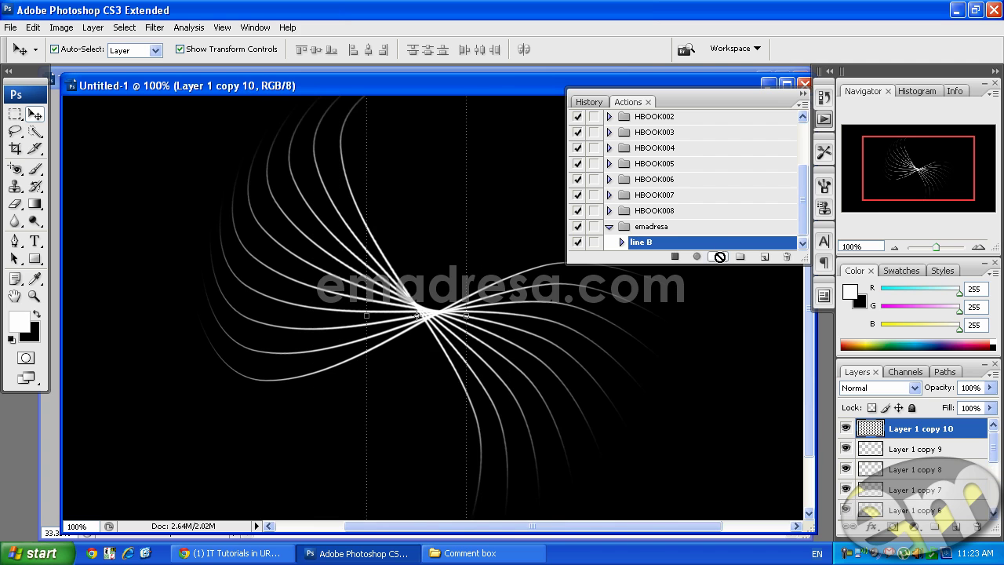
{"action": "left_click", "coordinate": [718, 257]}
{"action": "left_click", "coordinate": [719, 258]}
{"action": "left_click", "coordinate": [718, 257]}
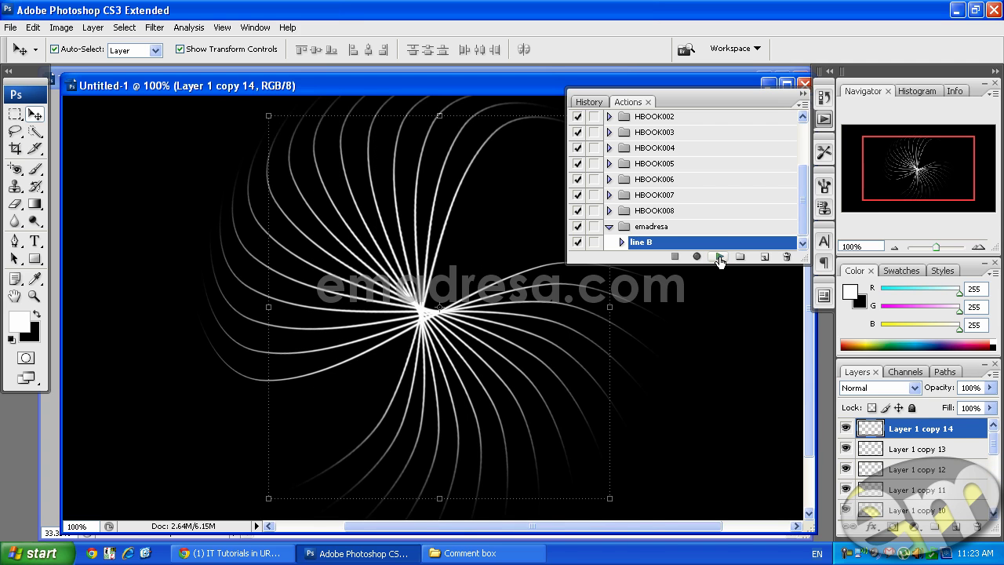
{"action": "left_click", "coordinate": [719, 257]}
{"action": "left_click", "coordinate": [718, 257]}
{"action": "left_click", "coordinate": [719, 257]}
{"action": "left_click", "coordinate": [718, 257]}
{"action": "left_click", "coordinate": [718, 257]}
{"action": "left_click", "coordinate": [719, 257]}
{"action": "left_click", "coordinate": [718, 257]}
{"action": "left_click", "coordinate": [718, 258]}
{"action": "left_click", "coordinate": [718, 257]}
{"action": "left_click", "coordinate": [718, 257]}
{"action": "left_click", "coordinate": [719, 257]}
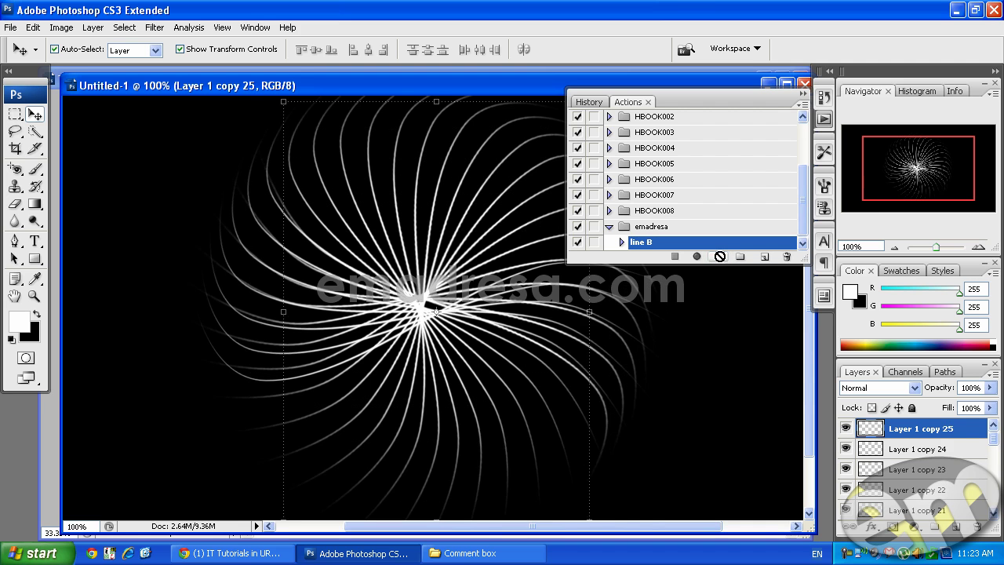
{"action": "left_click", "coordinate": [719, 257]}
{"action": "left_click", "coordinate": [719, 258]}
{"action": "left_click", "coordinate": [718, 257]}
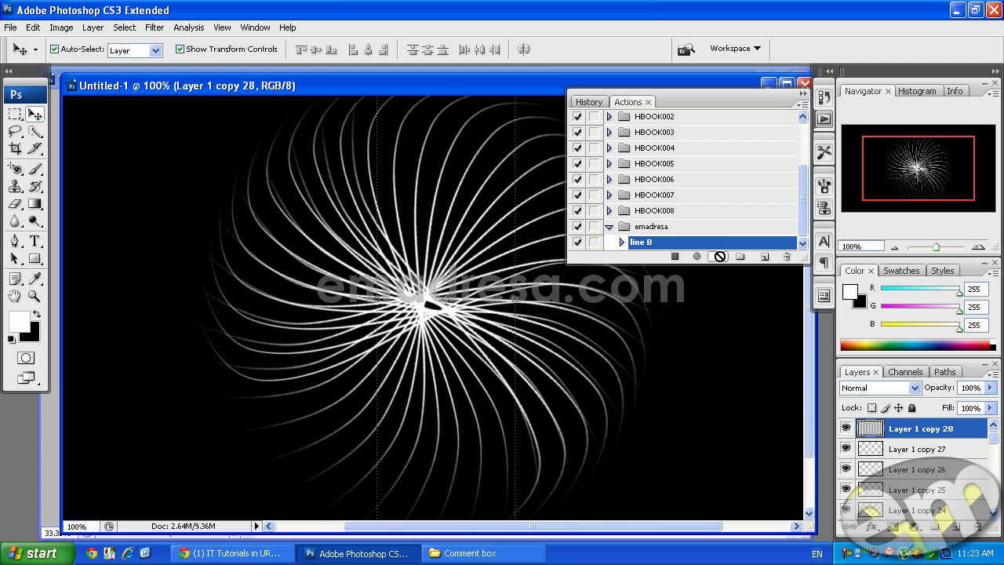
{"action": "left_click", "coordinate": [718, 257]}
{"action": "left_click", "coordinate": [718, 257]}
{"action": "left_click", "coordinate": [718, 257]}
{"action": "left_click", "coordinate": [718, 257]}
{"action": "left_click", "coordinate": [718, 258]}
{"action": "left_click", "coordinate": [718, 257]}
{"action": "left_click", "coordinate": [718, 257]}
{"action": "left_click", "coordinate": [718, 257]}
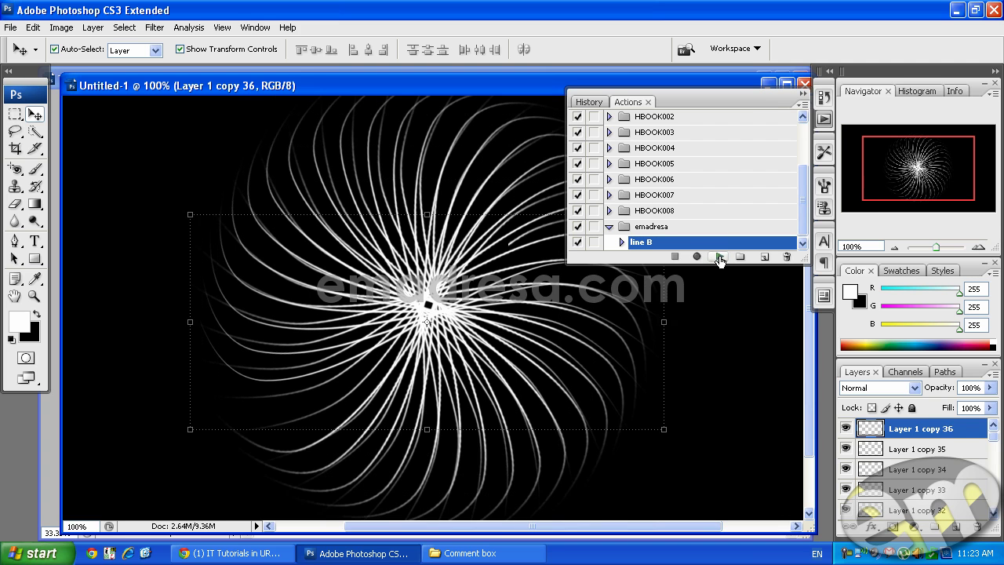
{"action": "left_click", "coordinate": [718, 258]}
{"action": "left_click", "coordinate": [719, 258]}
{"action": "left_click", "coordinate": [719, 257]}
{"action": "left_click", "coordinate": [718, 258]}
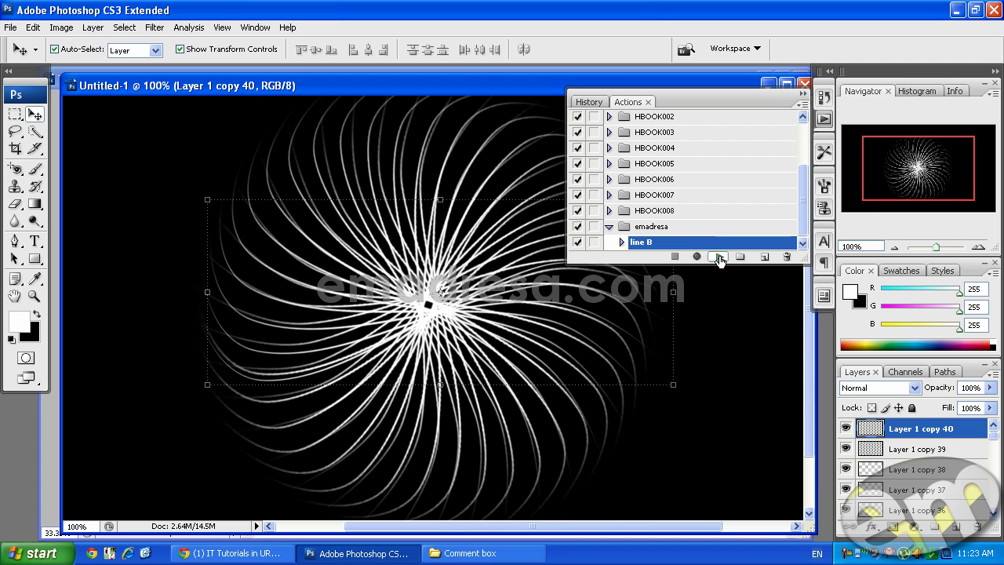
{"action": "left_click", "coordinate": [718, 257]}
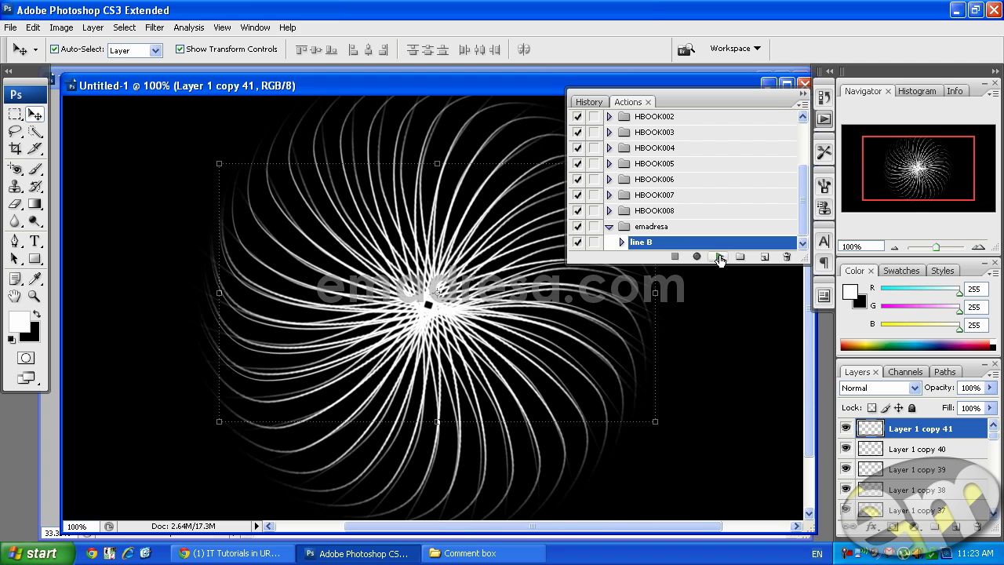
Hide the Actions panel and close the Color panel group to make room for a longer layer list
{"action": "left_click", "coordinate": [801, 95]}
{"action": "mouse_move", "coordinate": [809, 272]}
{"action": "left_mouse_down"}
{"action": "mouse_move", "coordinate": [816, 206]}
{"action": "mouse_move", "coordinate": [809, 335]}
{"action": "mouse_move", "coordinate": [810, 279]}
{"action": "left_mouse_up"}
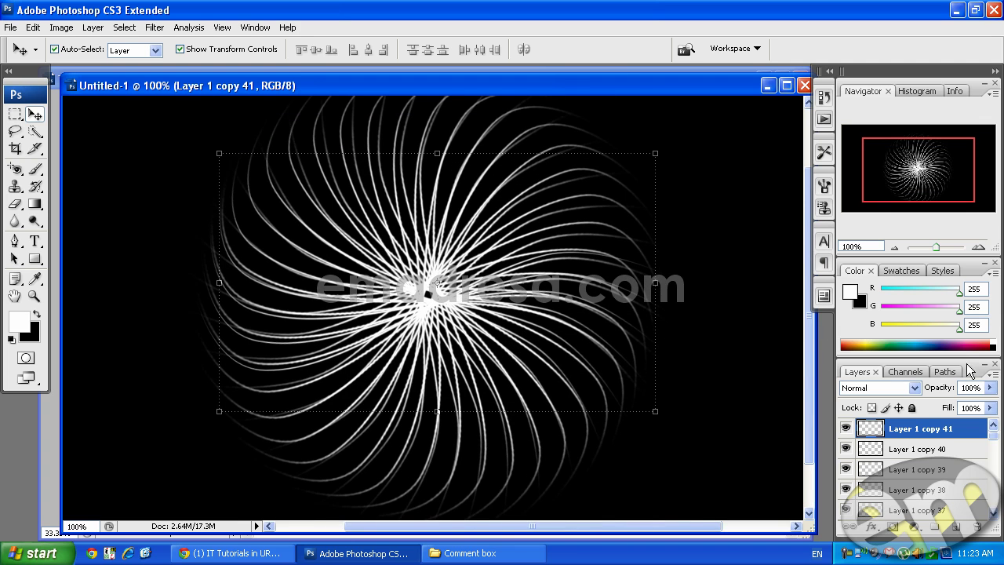
{"action": "left_click", "coordinate": [995, 262]}
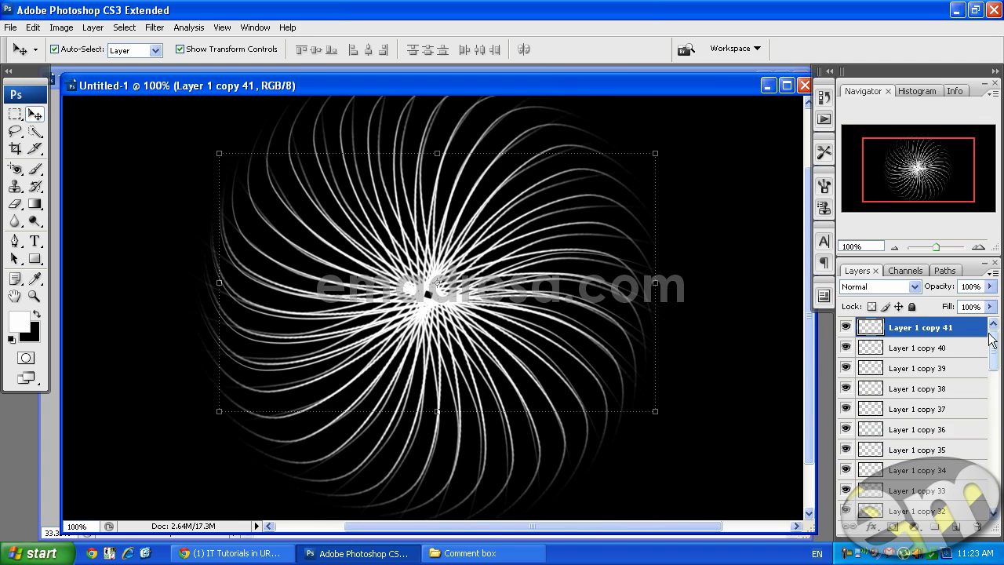
Select all line layers from Layer 1 copy 41 down to Layer 1 and merge them into one, keeping Background separate
{"action": "left_click_drag", "start_coordinate": [994, 345], "coordinate": [995, 493]}
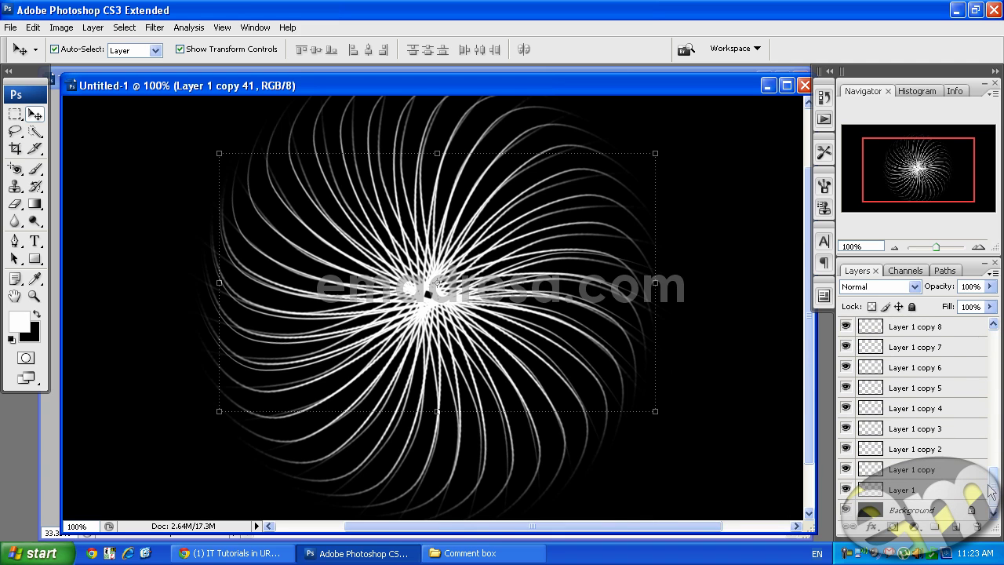
{"action": "left_click", "coordinate": [956, 491], "text": "shift"}
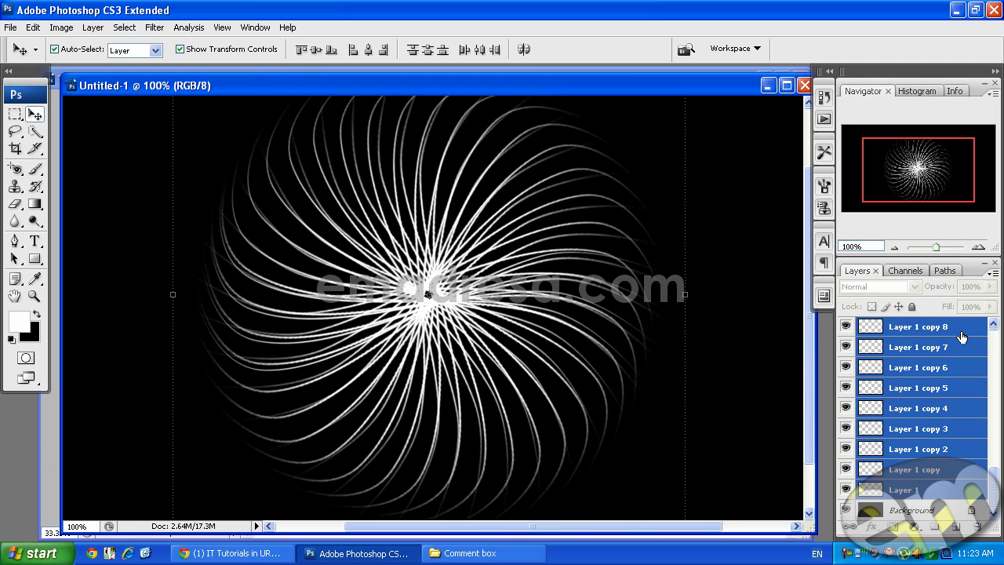
{"action": "key", "text": "ctrl+e"}
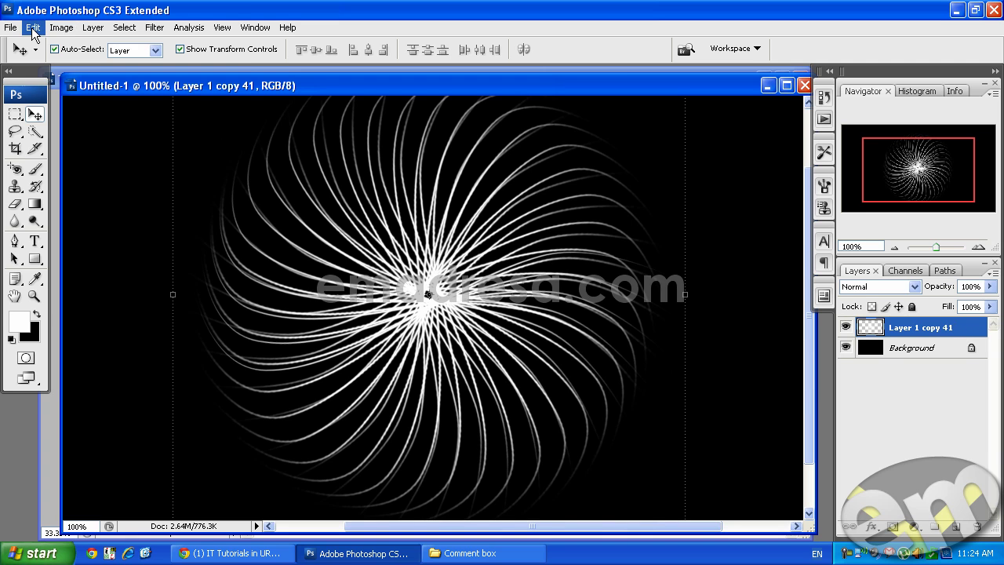
{"action": "left_click", "coordinate": [92, 28]}
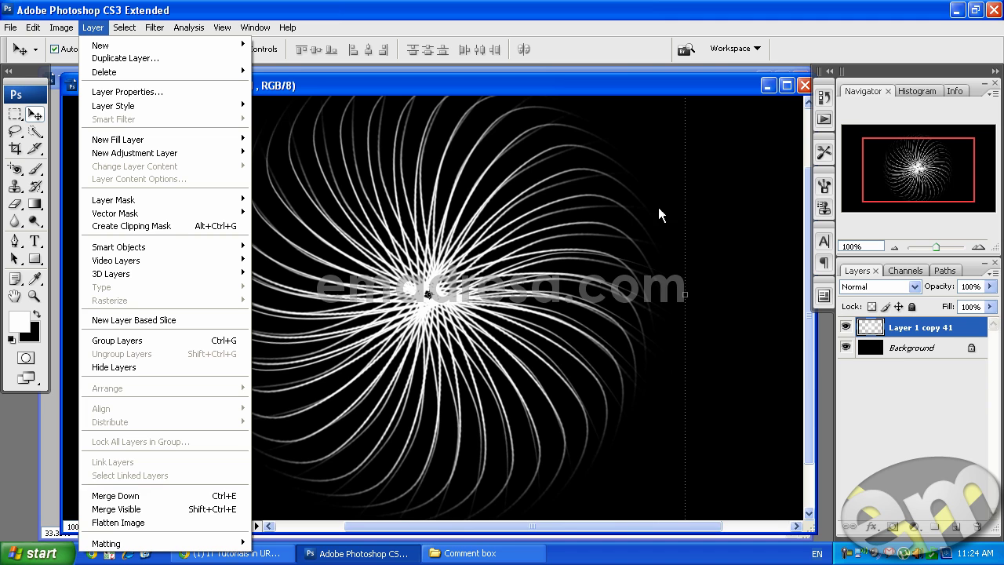
{"action": "left_click", "coordinate": [526, 271]}
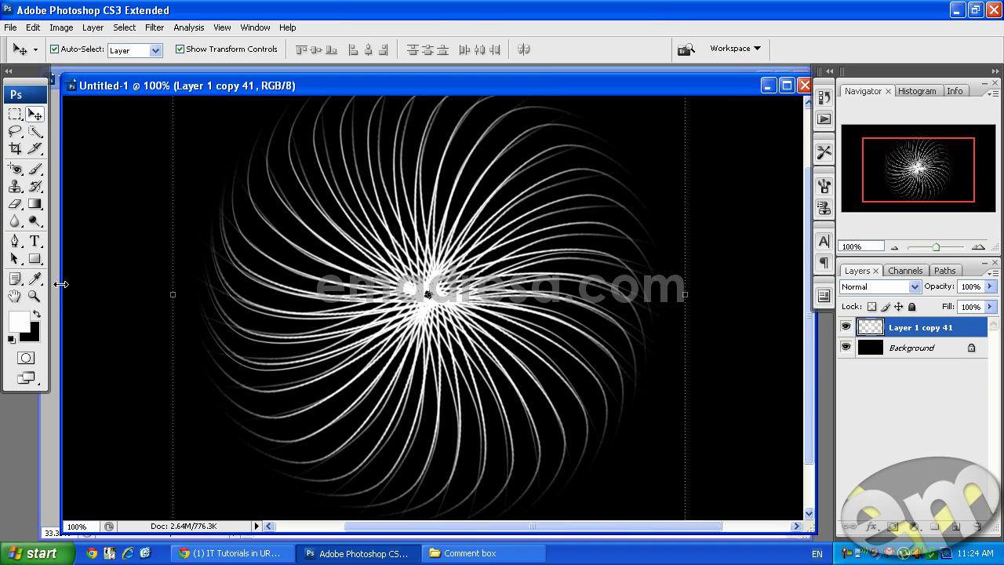
Zoom the spiral document out to 66.7% and rearrange its window and Tutorial.psd so both can be reached
{"action": "left_click", "coordinate": [35, 295]}
{"action": "left_click", "coordinate": [494, 321], "text": "alt"}
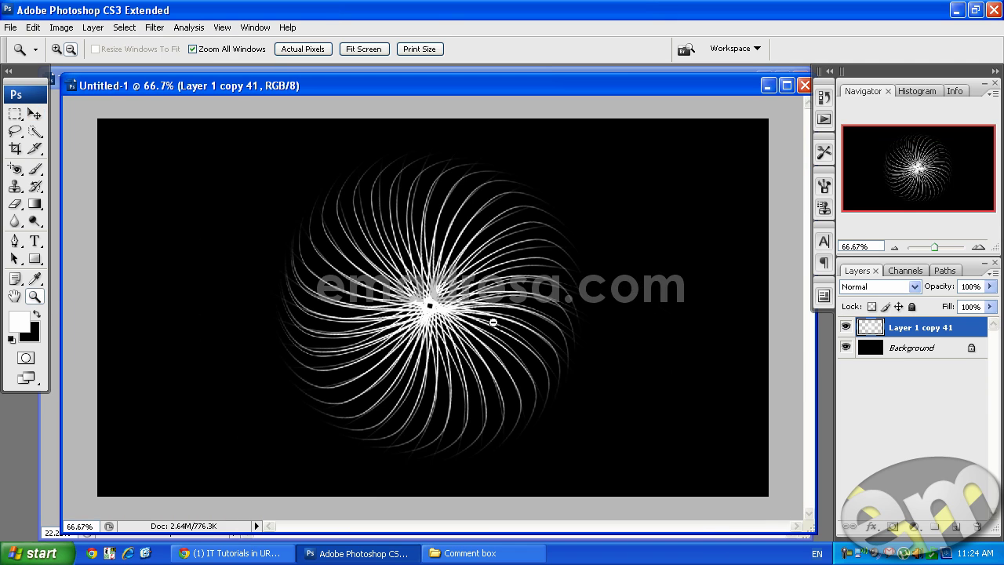
{"action": "left_click", "coordinate": [35, 114]}
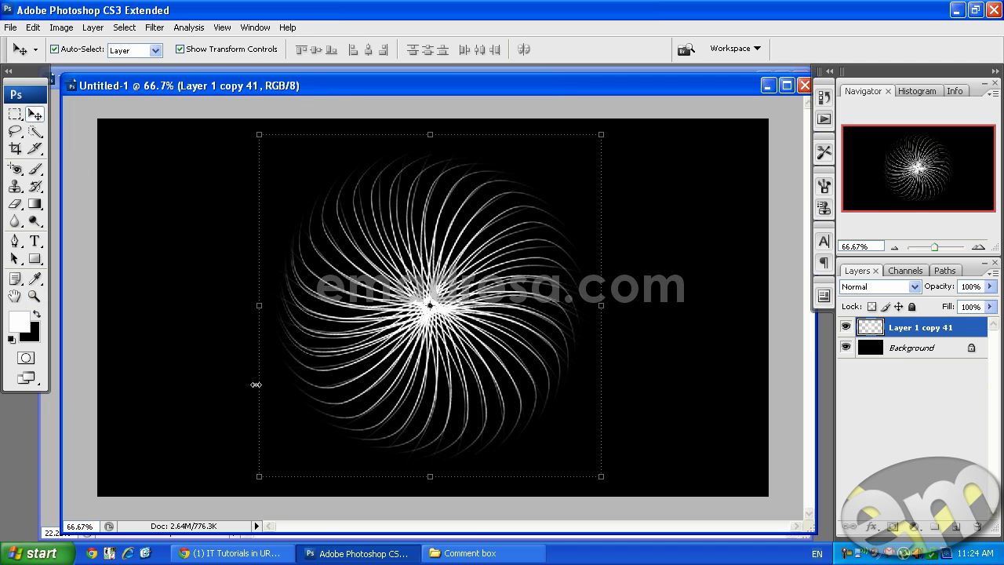
{"action": "left_click", "coordinate": [171, 84]}
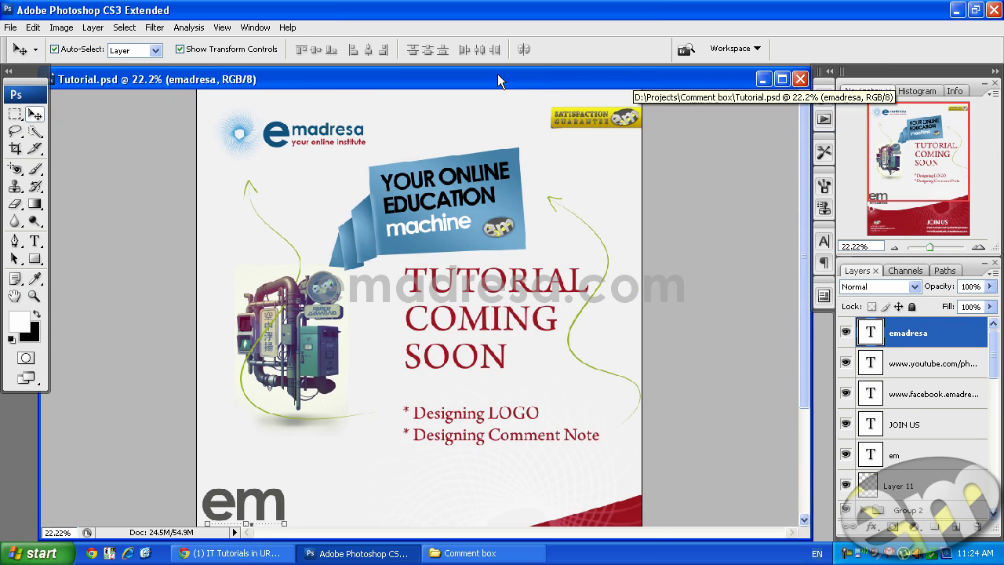
{"action": "left_click_drag", "start_coordinate": [497, 77], "coordinate": [340, 76]}
{"action": "left_click", "coordinate": [672, 119]}
{"action": "left_click_drag", "start_coordinate": [634, 84], "coordinate": [634, 85]}
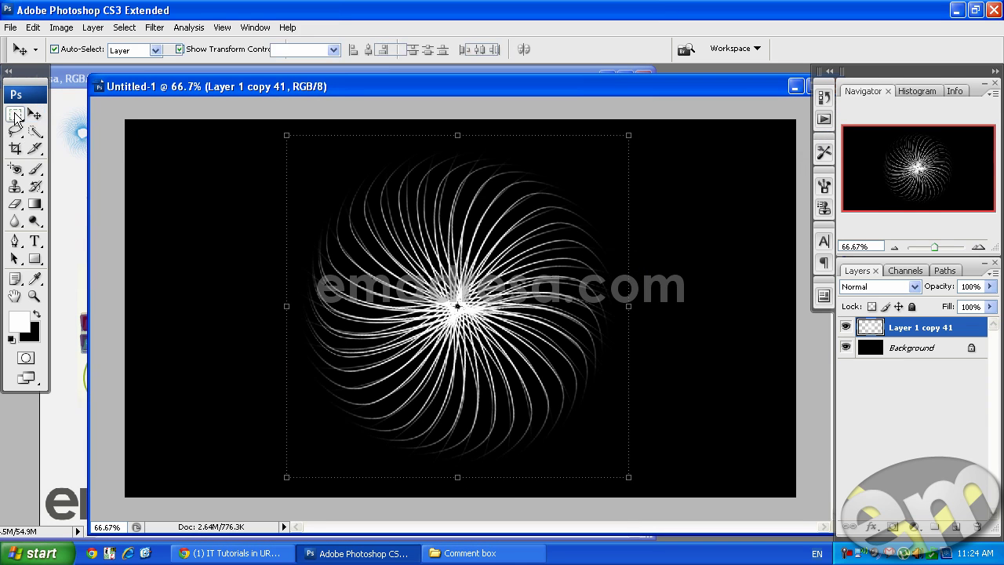
Marquee-select a roughly square area around the whole spiral and copy it merged with the black background
{"action": "left_click", "coordinate": [16, 115]}
{"action": "left_click_drag", "start_coordinate": [437, 279], "coordinate": [633, 484]}
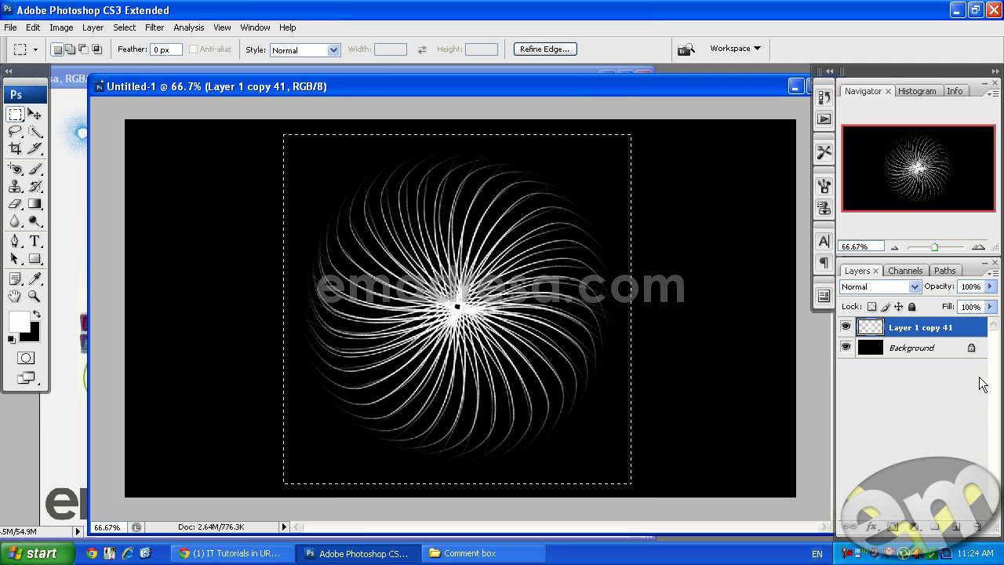
{"action": "left_click", "coordinate": [32, 27]}
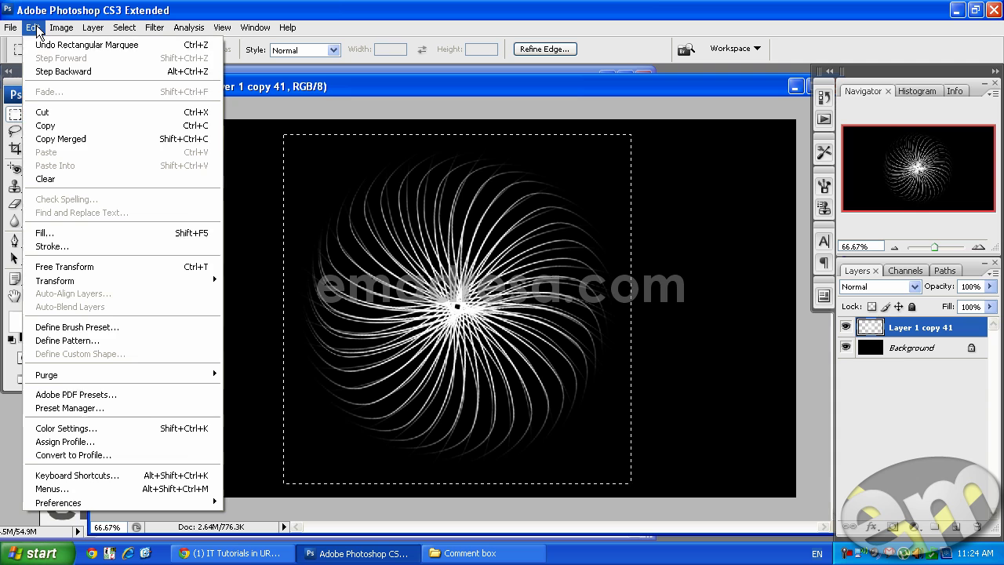
{"action": "left_click", "coordinate": [75, 139]}
Paste the merged spiral as a new layer and hide Layer 1 copy 41 and Background
{"action": "left_click", "coordinate": [33, 28]}
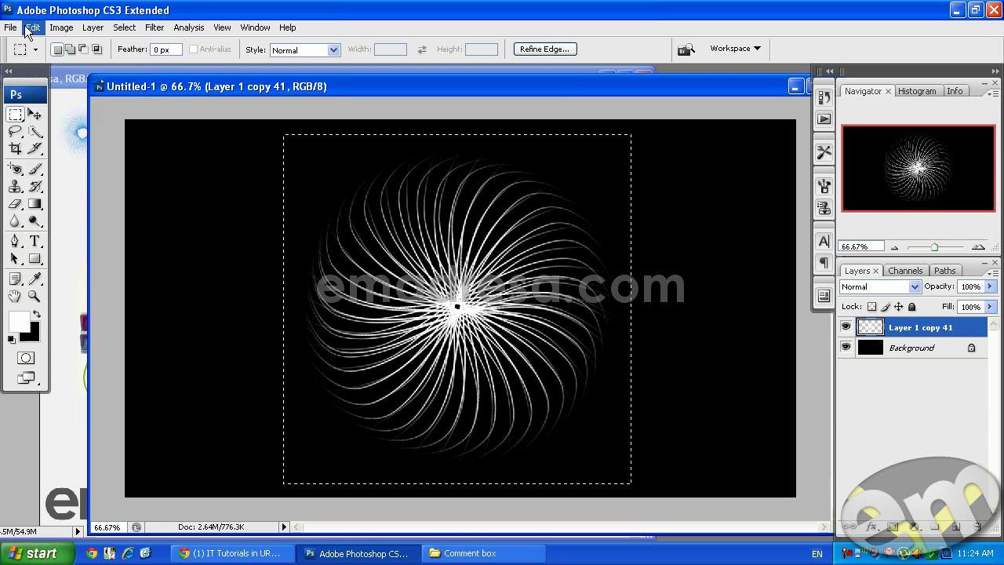
{"action": "left_click", "coordinate": [47, 152]}
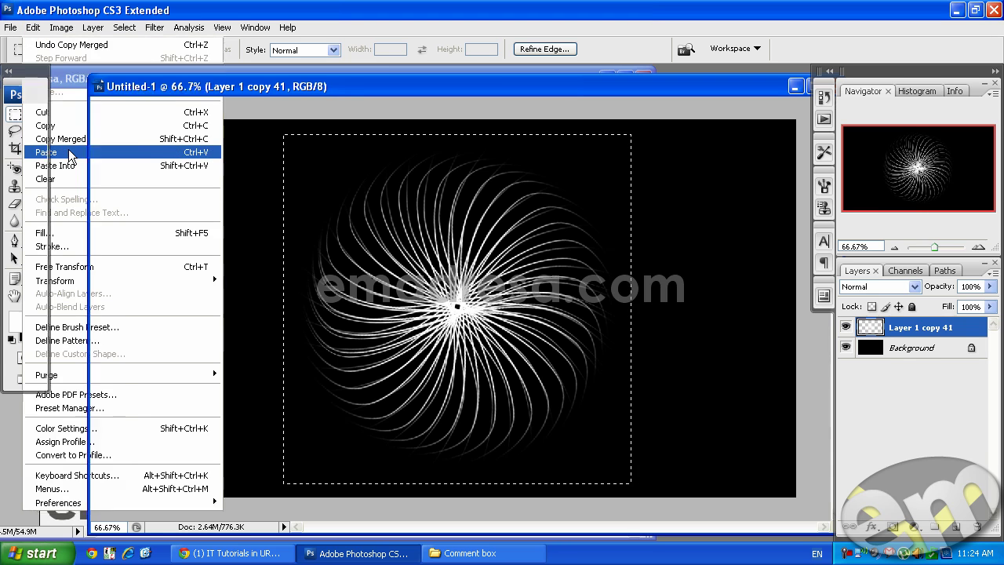
{"action": "left_click_drag", "start_coordinate": [846, 348], "coordinate": [836, 375]}
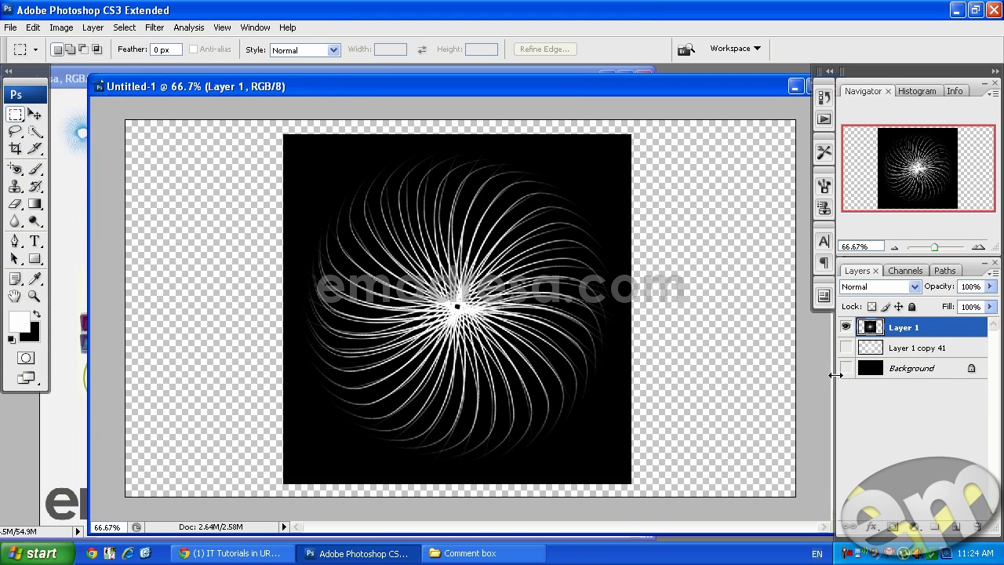
Load the pasted Layer 1 as a selection, invert its colours to black lines on white, and deselect
{"action": "left_click", "coordinate": [34, 114]}
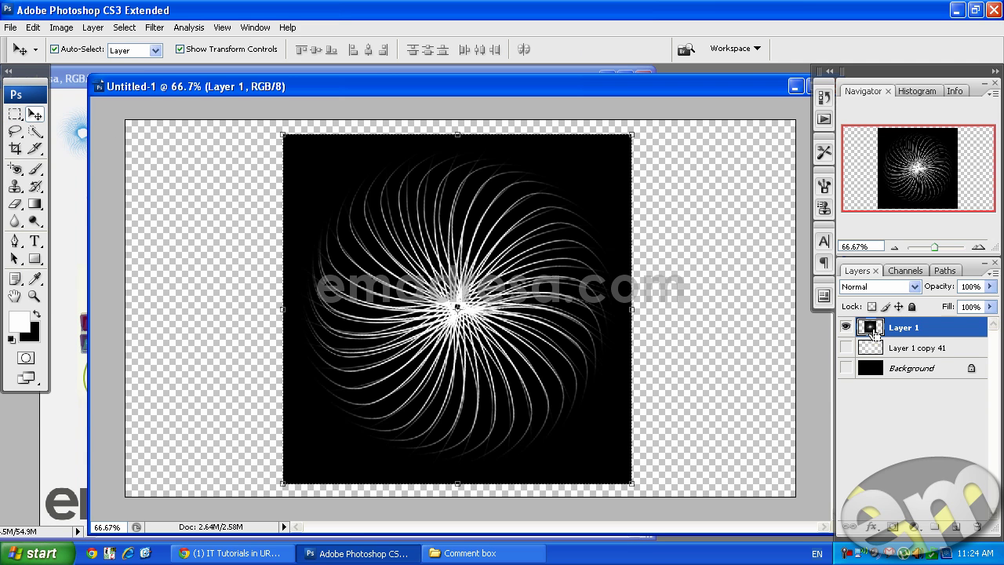
{"action": "left_click", "coordinate": [872, 330], "text": "ctrl"}
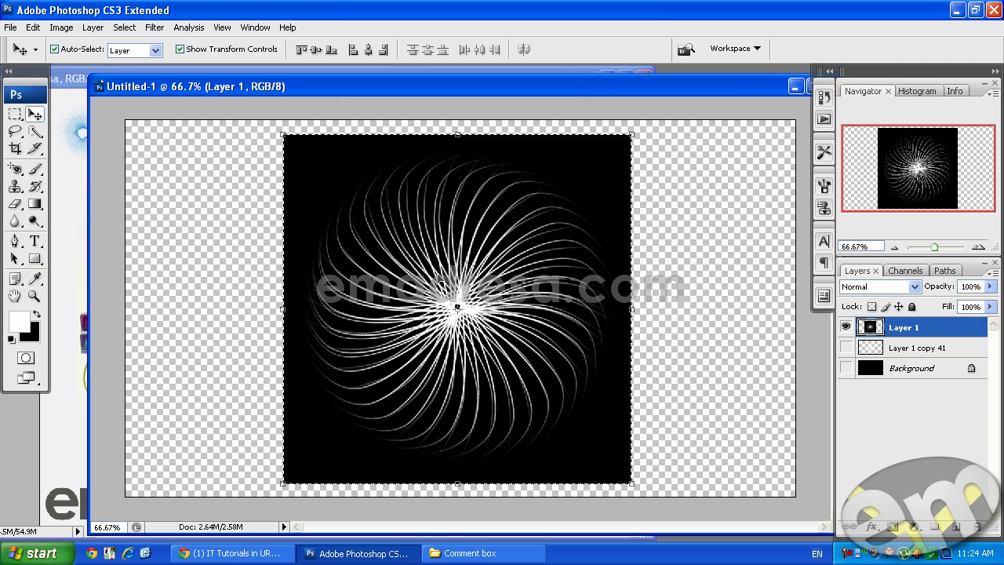
{"action": "key", "text": "ctrl+i"}
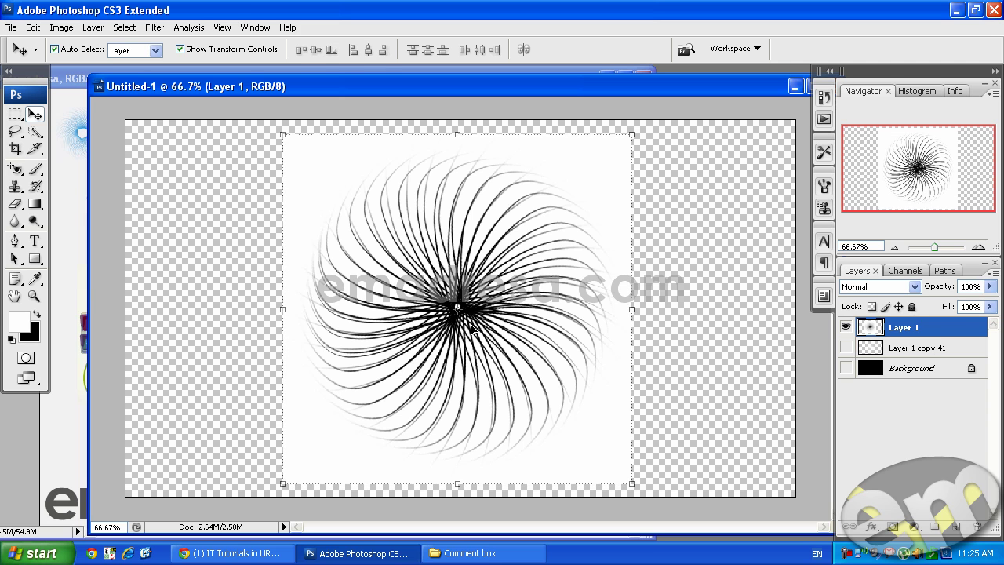
Define the inverted spiral as a brush preset named line B 1
{"action": "left_click", "coordinate": [58, 30]}
{"action": "mouse_move", "coordinate": [91, 29]}
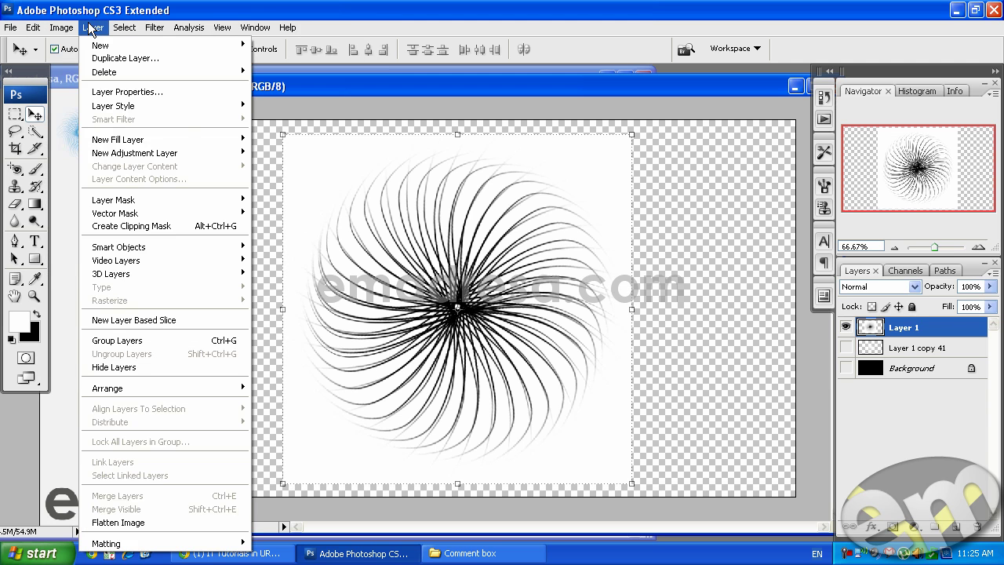
{"action": "mouse_move", "coordinate": [33, 28]}
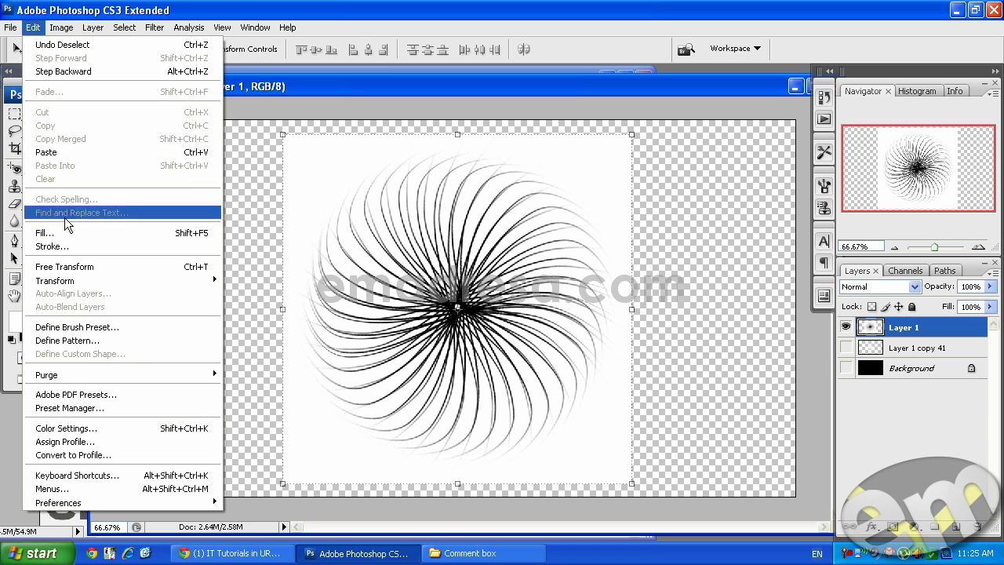
{"action": "left_click", "coordinate": [71, 328]}
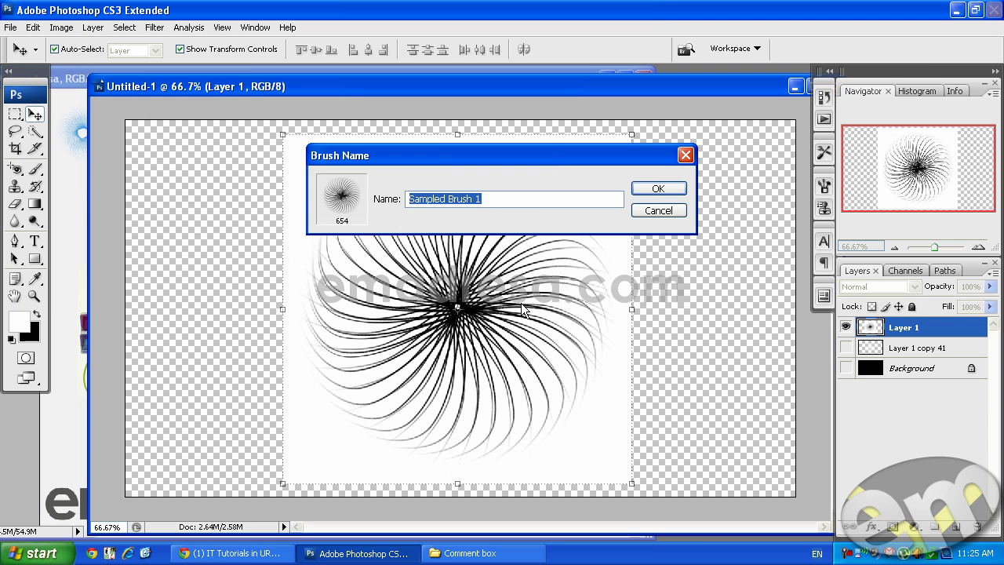
{"action": "type", "text": "line B "}
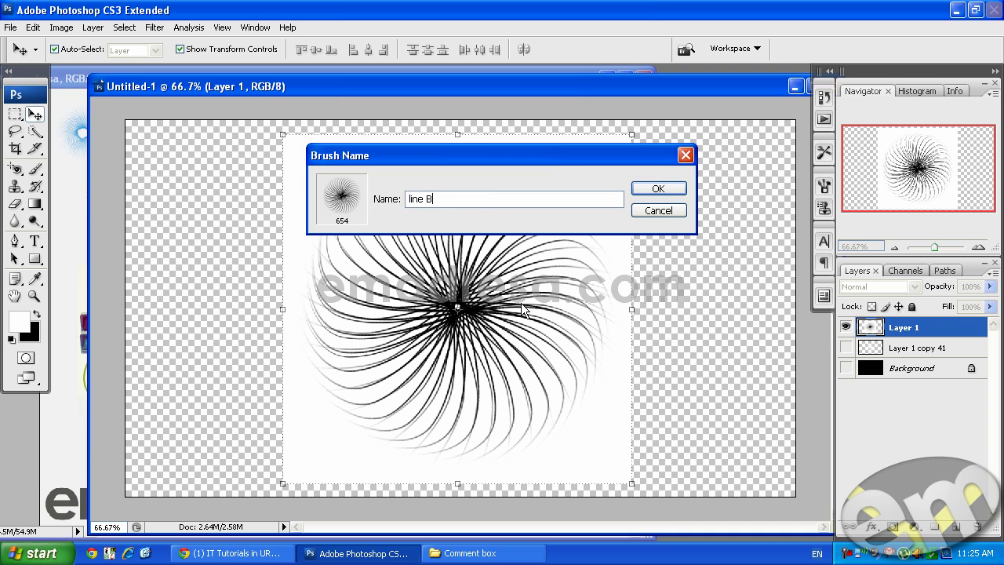
{"action": "type", "text": "1"}
{"action": "key", "text": "Return"}
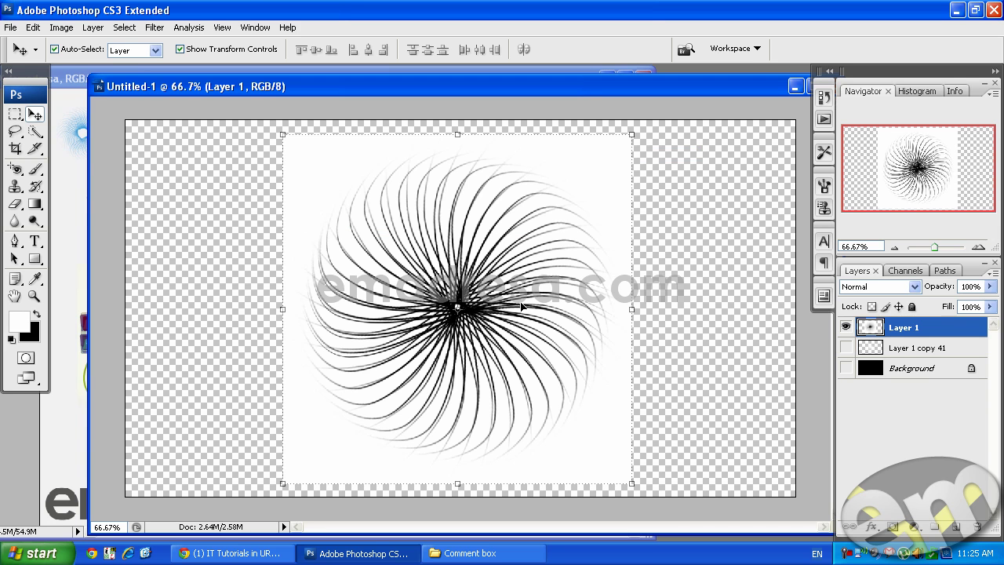
Switch to Tutorial.psd and set the foreground colour to the logo's blue, #3682b3, by sampling its lettering
{"action": "left_click", "coordinate": [79, 76]}
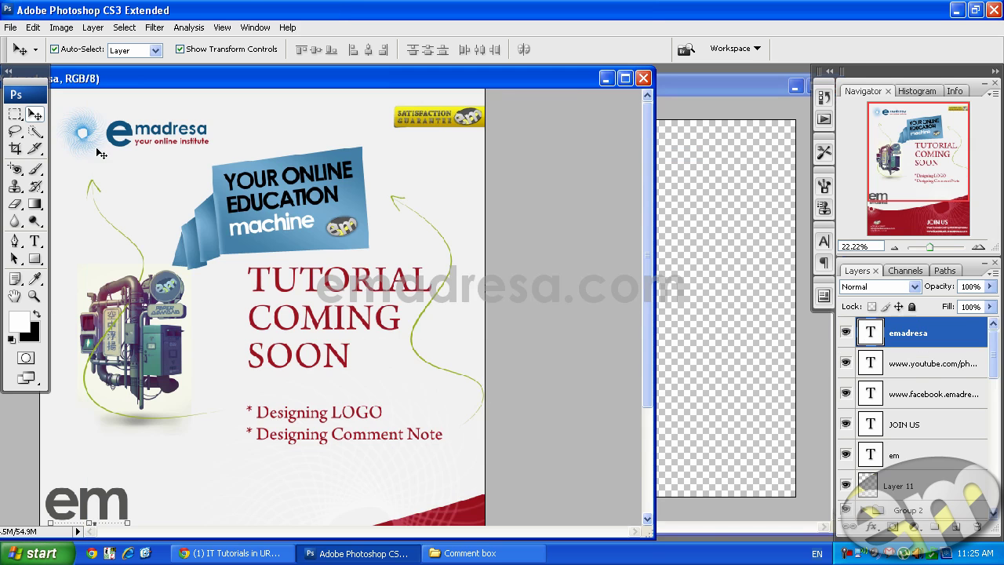
{"action": "left_click", "coordinate": [20, 317]}
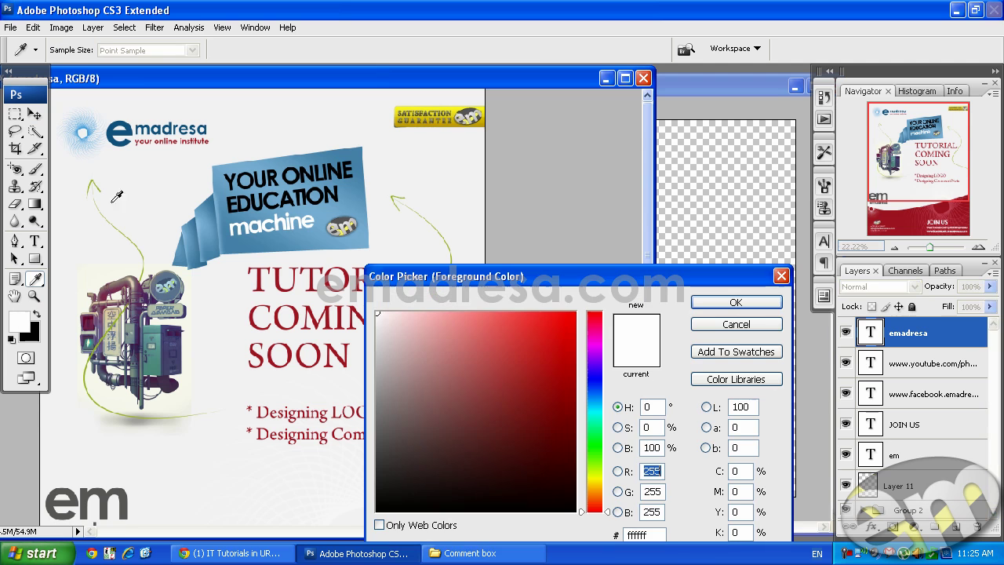
{"action": "left_click", "coordinate": [133, 125]}
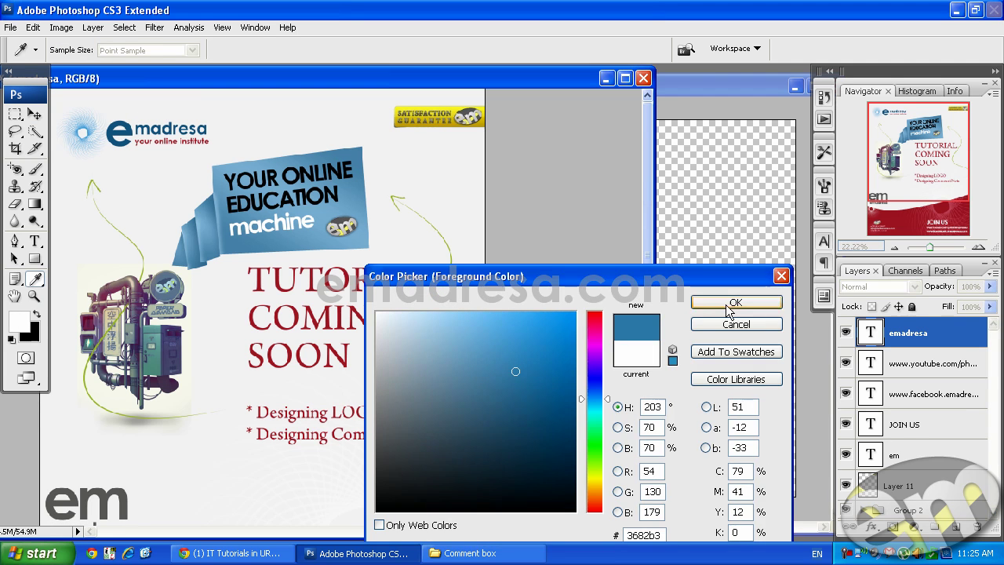
{"action": "left_click", "coordinate": [730, 303]}
View the poster's upper area at 100% and choose the 654 px spiral brush for the Brush tool
{"action": "key", "text": "ctrl+plus"}
{"action": "left_click", "coordinate": [34, 298]}
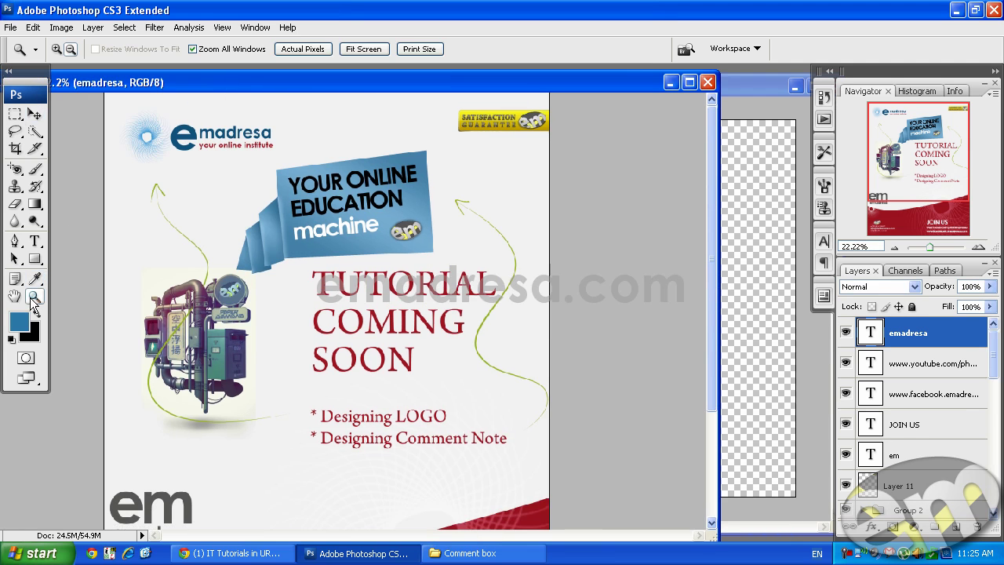
{"action": "left_click", "coordinate": [303, 49]}
{"action": "scroll", "coordinate": [298, 251], "scroll_direction": "up", "scroll_amount": 5}
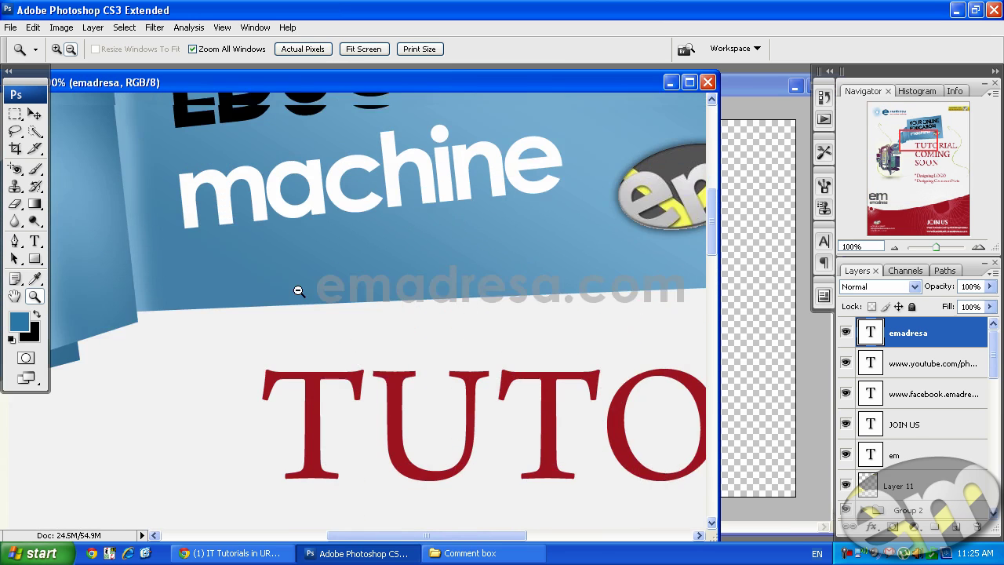
{"action": "scroll", "coordinate": [294, 321], "scroll_direction": "up", "scroll_amount": 10}
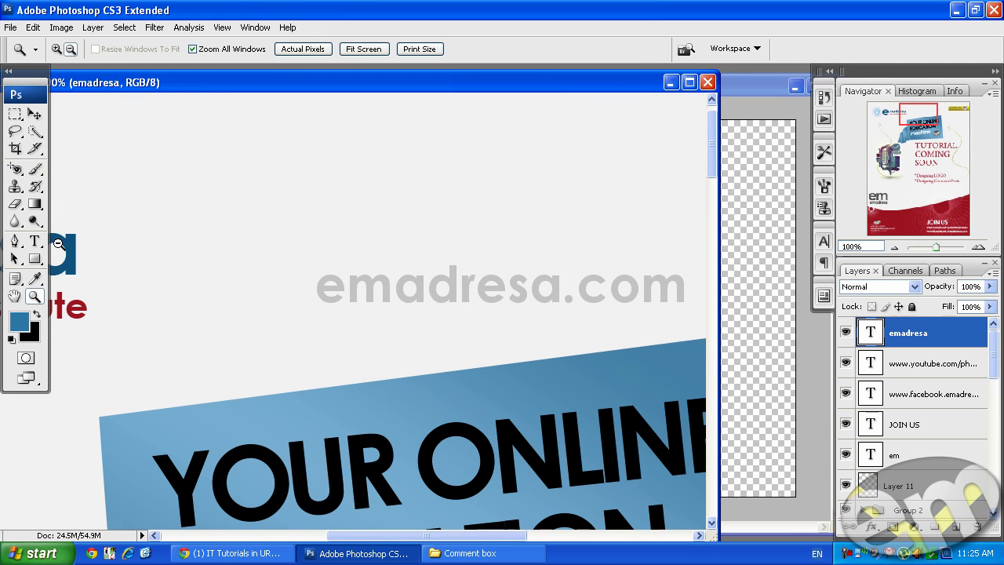
{"action": "left_click", "coordinate": [35, 168]}
{"action": "left_click", "coordinate": [103, 49]}
{"action": "scroll", "coordinate": [174, 227], "scroll_direction": "down", "scroll_amount": 6}
{"action": "left_click", "coordinate": [156, 254]}
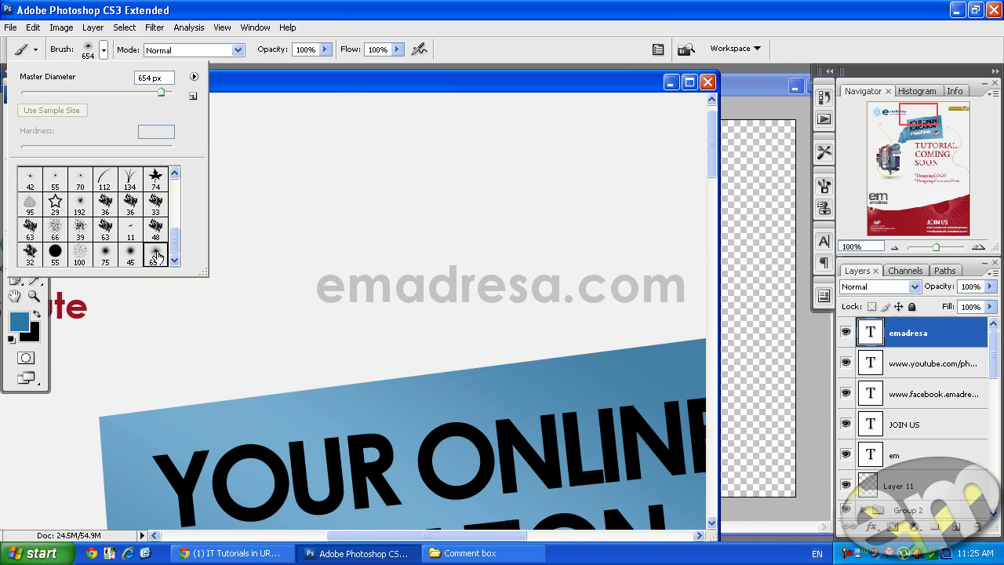
Reposition the Tutorial.psd window and add a new empty layer above the emadresa text layer
{"action": "left_click_drag", "start_coordinate": [340, 81], "coordinate": [341, 264]}
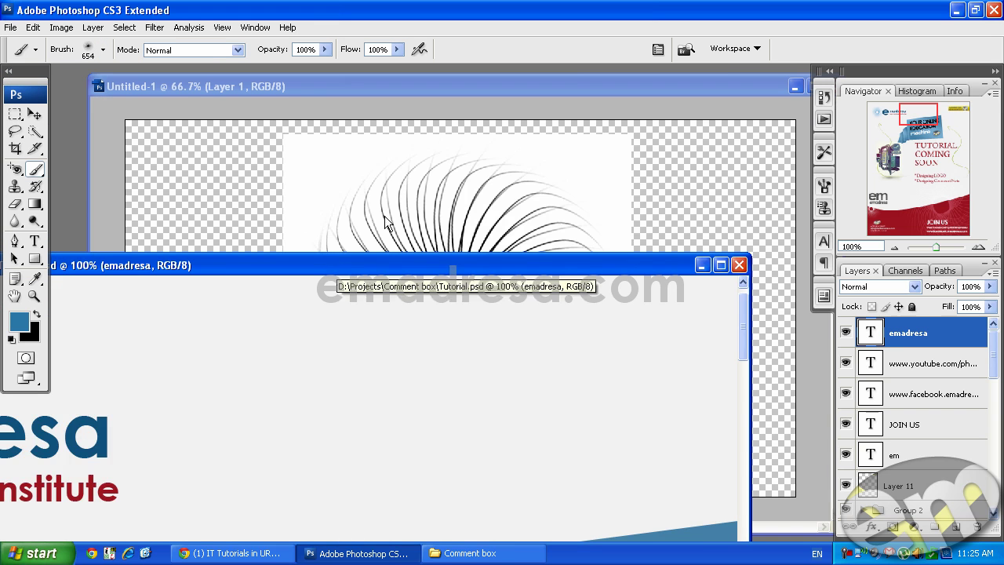
{"action": "left_click_drag", "start_coordinate": [384, 216], "coordinate": [401, 126]}
{"action": "left_click", "coordinate": [955, 527]}
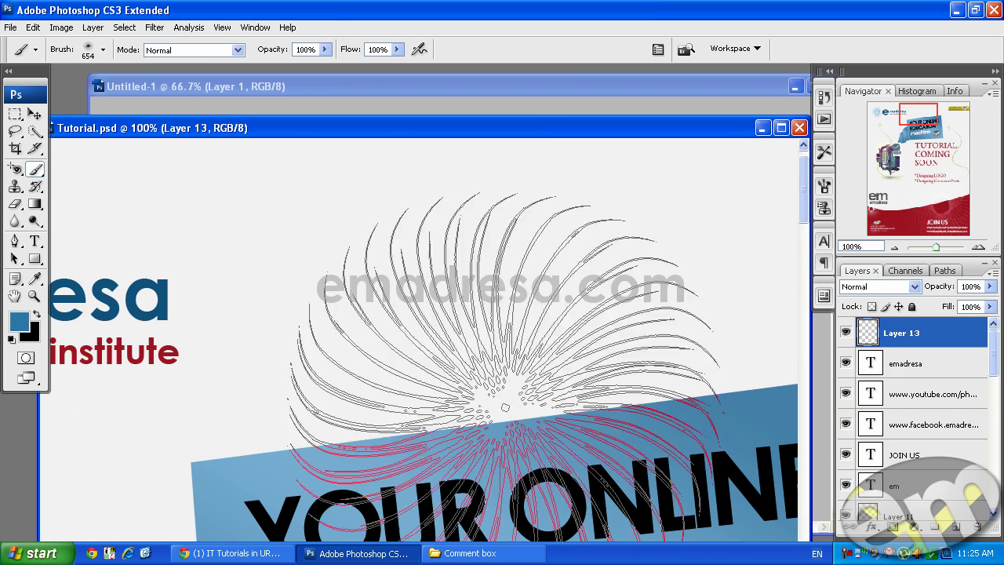
Reduce the spiral brush to 277 px and stamp it once on the blank area beside the logo
{"action": "right_click", "coordinate": [515, 373]}
{"action": "left_click_drag", "start_coordinate": [537, 354], "coordinate": [523, 350]}
{"action": "key", "text": "Return"}
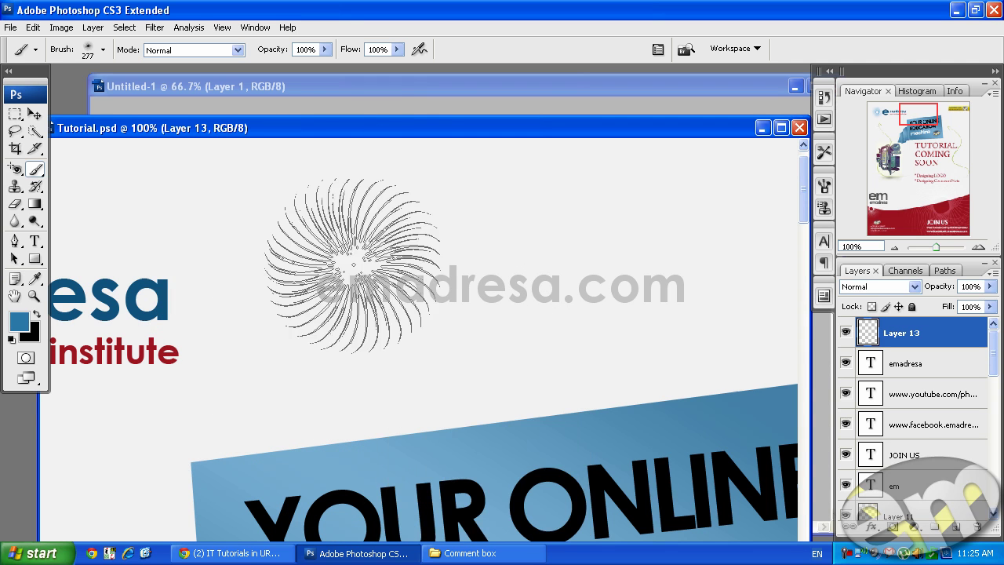
{"action": "left_click", "coordinate": [355, 265]}
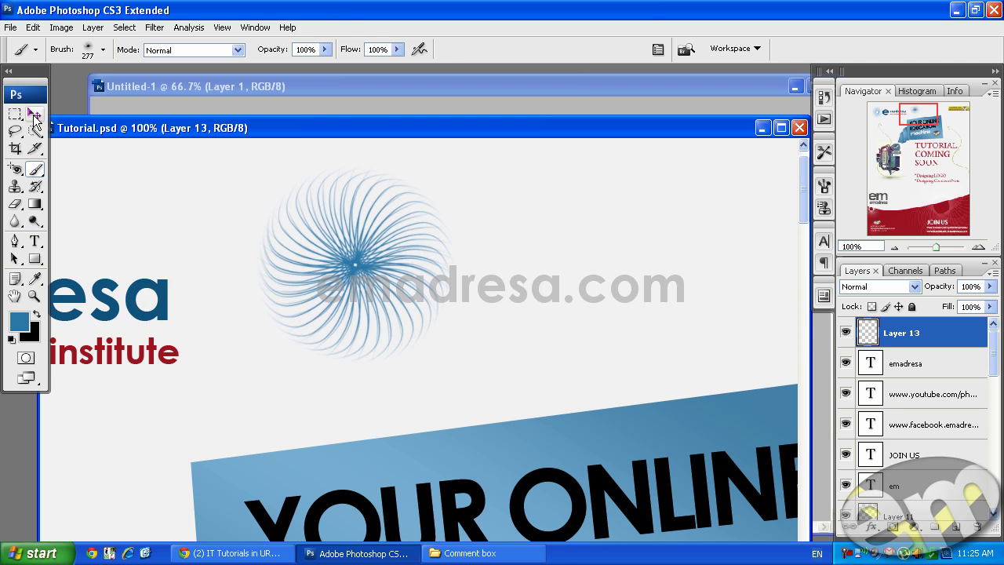
{"action": "left_click", "coordinate": [34, 114]}
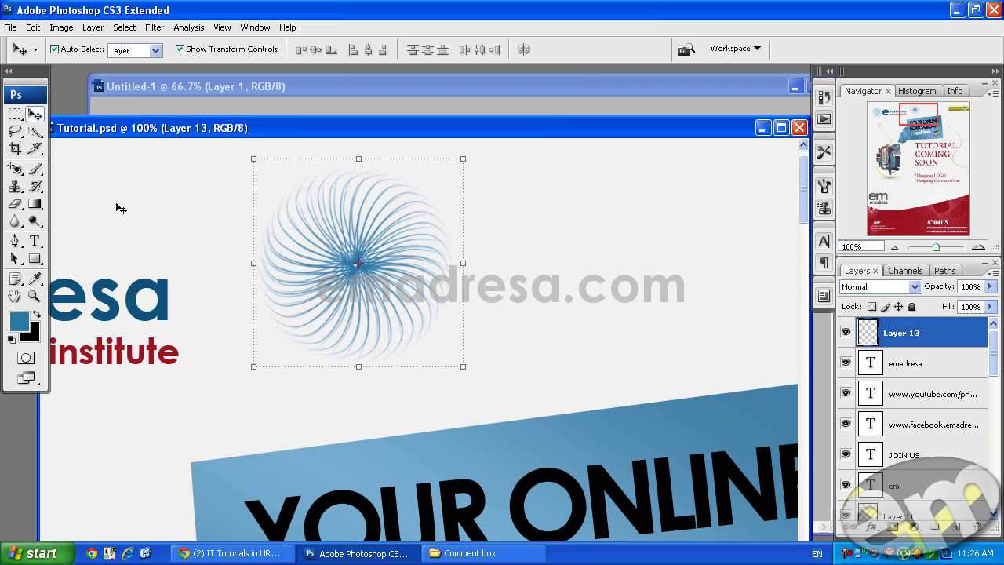
In Untitled-1, delete the inverted Layer 1, show Background, and add a new empty layer directly above it
{"action": "left_click", "coordinate": [280, 85]}
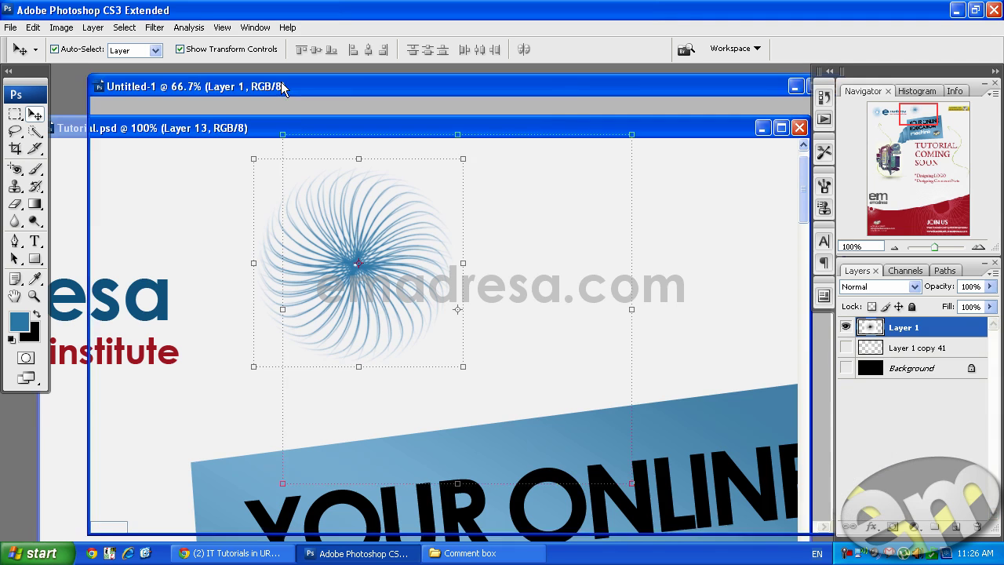
{"action": "left_click_drag", "start_coordinate": [970, 329], "coordinate": [976, 527]}
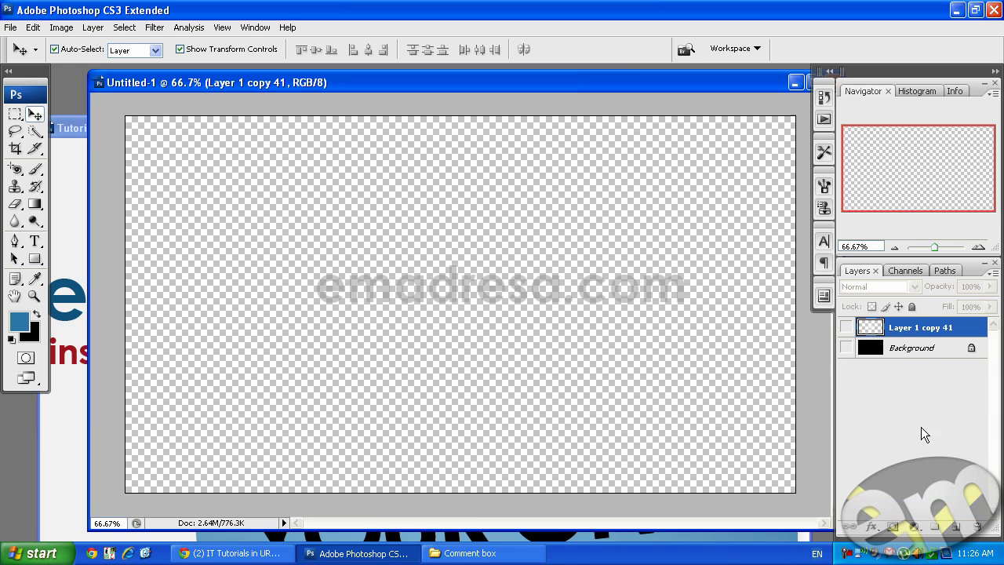
{"action": "left_click", "coordinate": [846, 347]}
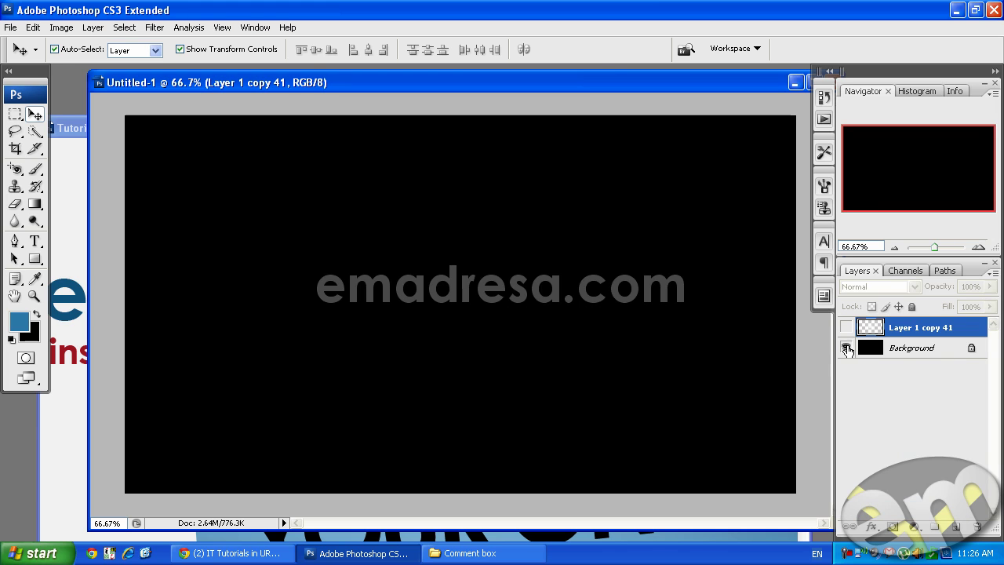
{"action": "left_click", "coordinate": [938, 352]}
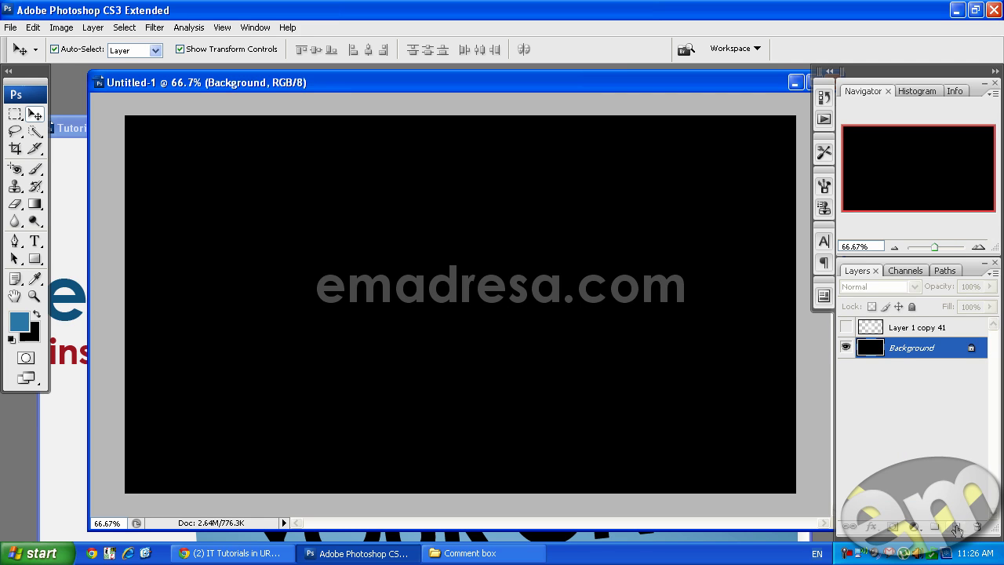
{"action": "left_click", "coordinate": [957, 530]}
Draw a wavy open path across the middle of the canvas with the Pen tool in Paths mode, bending it at three points
{"action": "left_click", "coordinate": [15, 241]}
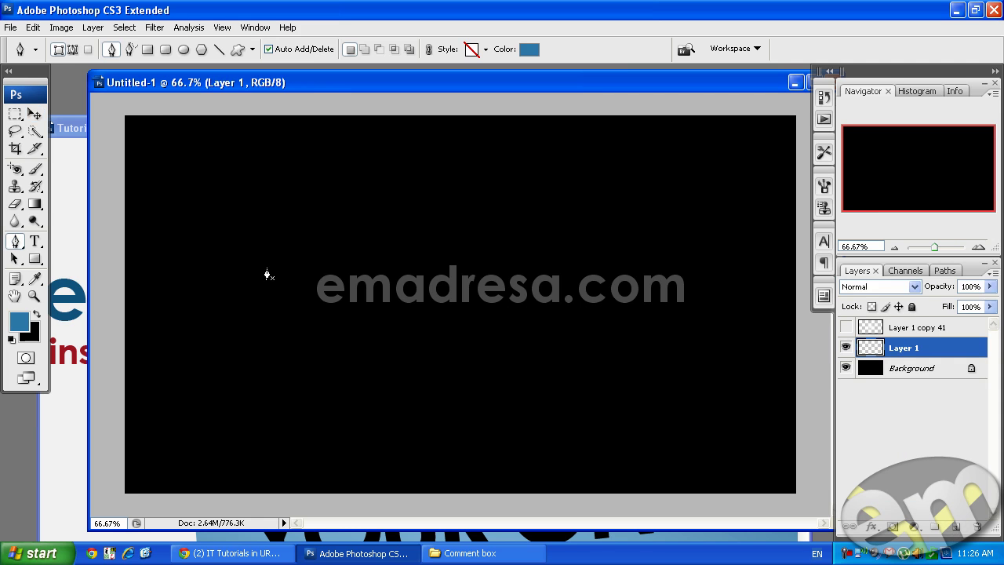
{"action": "left_click", "coordinate": [73, 50]}
{"action": "left_click", "coordinate": [263, 350]}
{"action": "left_click", "coordinate": [653, 252]}
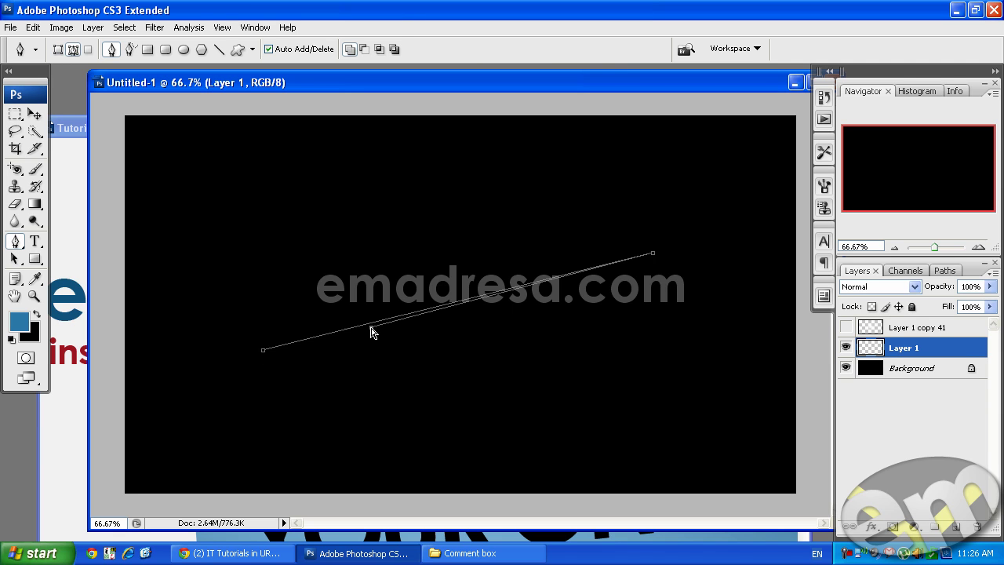
{"action": "left_click", "coordinate": [337, 332]}
{"action": "left_click_drag", "start_coordinate": [338, 333], "coordinate": [314, 300]}
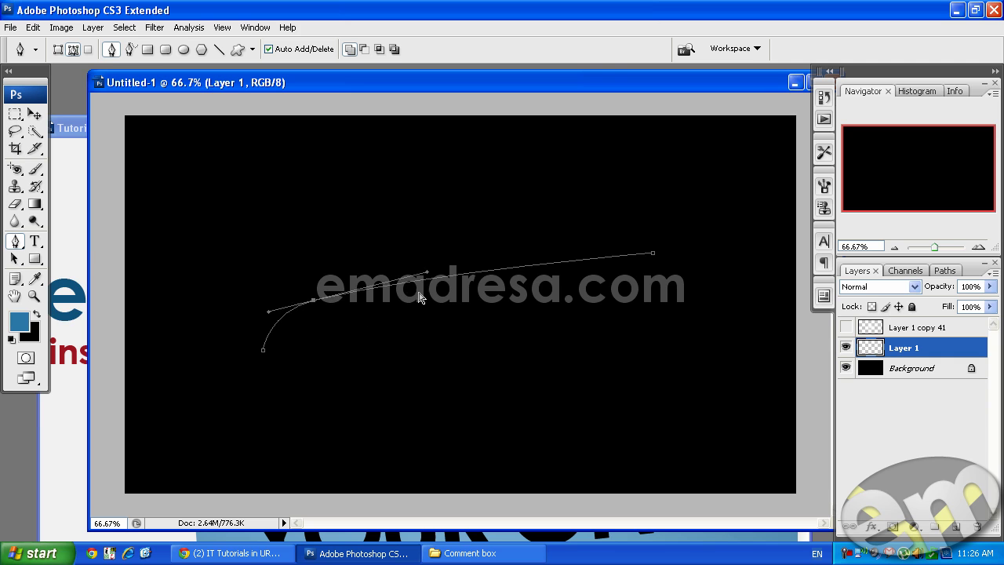
{"action": "left_click_drag", "start_coordinate": [426, 287], "coordinate": [432, 307]}
{"action": "left_click_drag", "start_coordinate": [606, 274], "coordinate": [580, 246]}
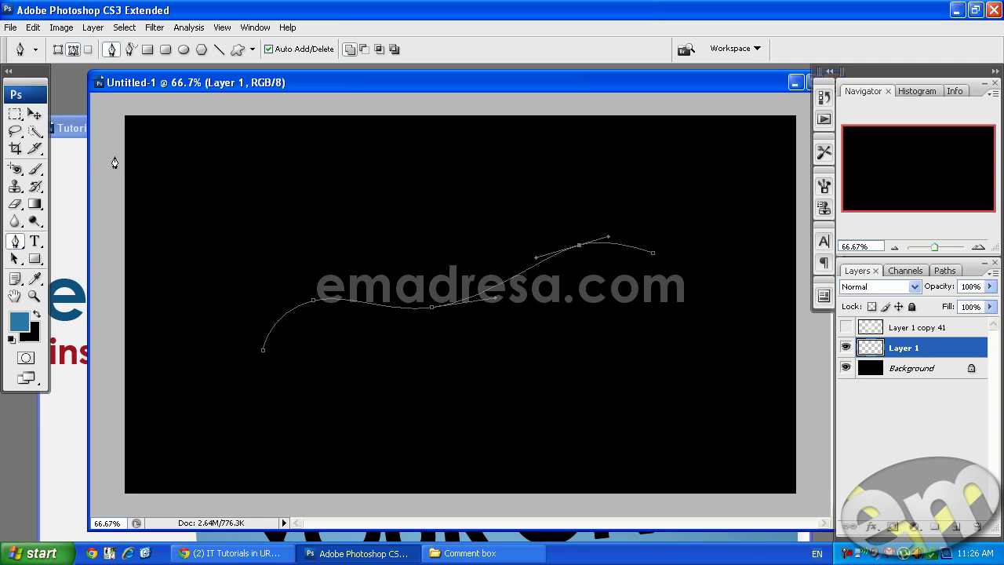
Try stroking the wavy path with the 277 px spiral brush, and undo the stroke
{"action": "right_click", "coordinate": [373, 306]}
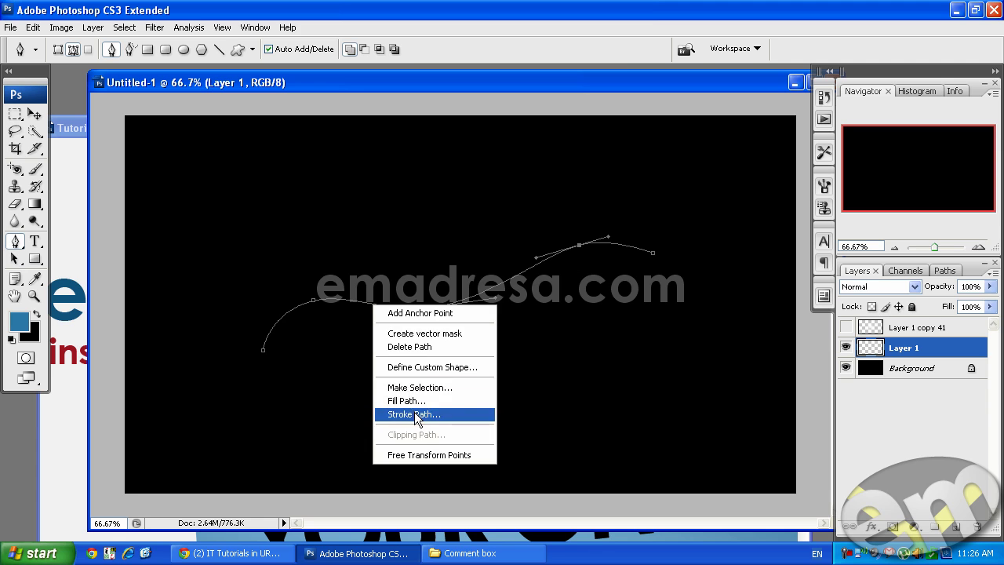
{"action": "left_click", "coordinate": [414, 414]}
{"action": "left_click", "coordinate": [602, 189]}
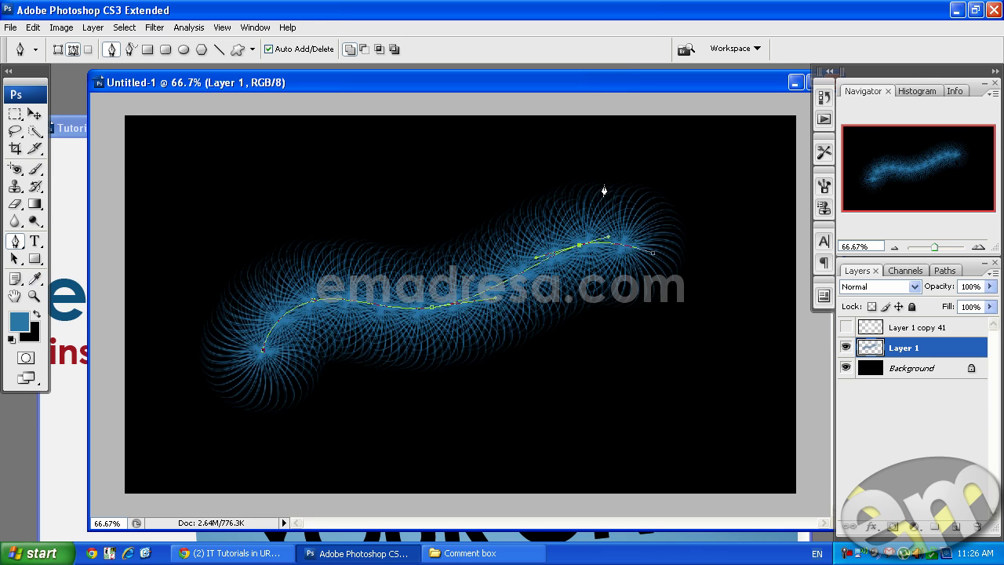
{"action": "key", "text": "ctrl+z"}
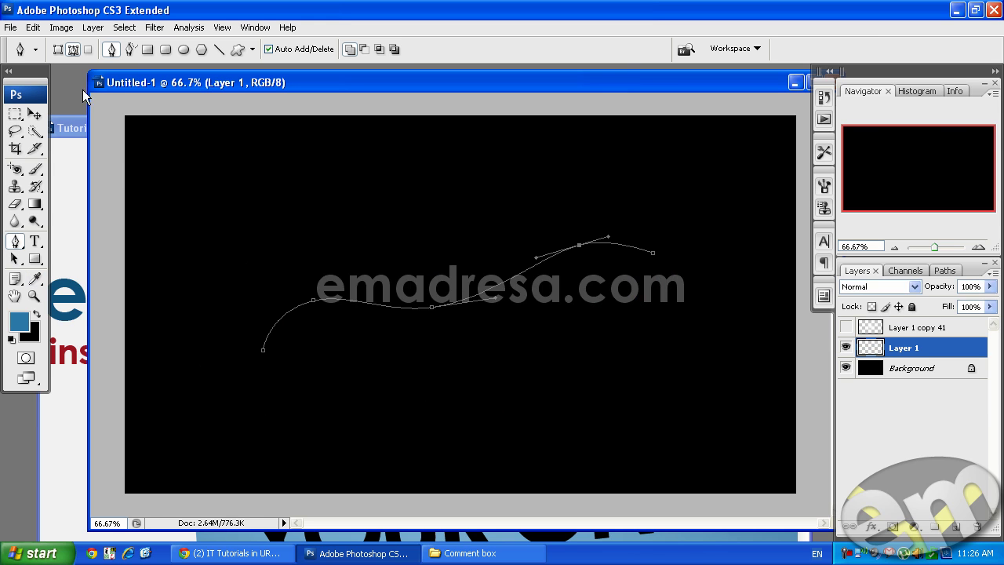
Choose the 3 px brush with 100% hardness for the Brush tool
{"action": "left_click", "coordinate": [35, 168]}
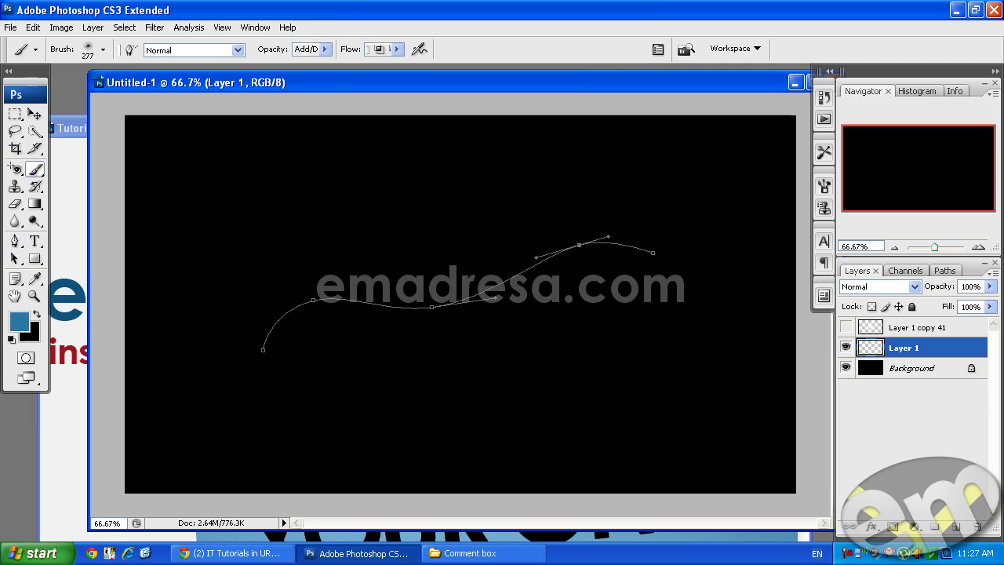
{"action": "left_click", "coordinate": [103, 52]}
{"action": "left_click", "coordinate": [60, 179]}
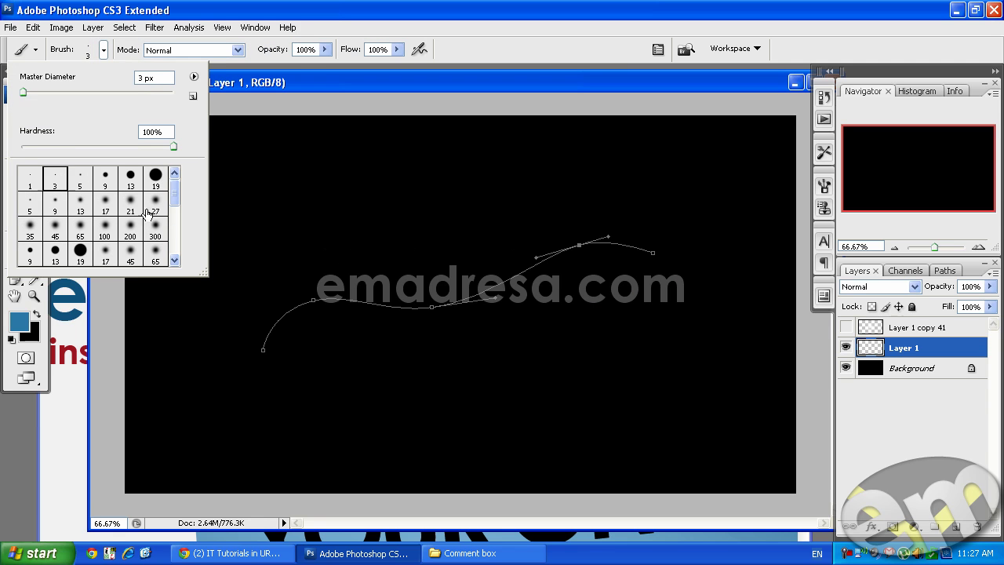
{"action": "left_click", "coordinate": [297, 81]}
{"action": "right_click", "coordinate": [386, 311]}
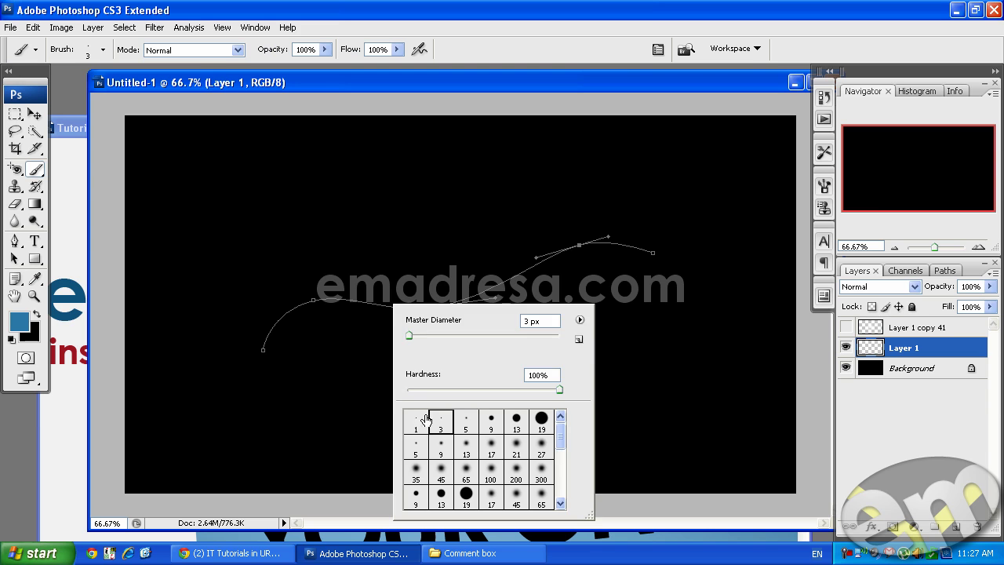
Stroke the wavy path with the 3 px brush on Layer 1, and switch the Pen tool to Shape Layers mode
{"action": "left_click", "coordinate": [15, 242]}
{"action": "left_click", "coordinate": [14, 241]}
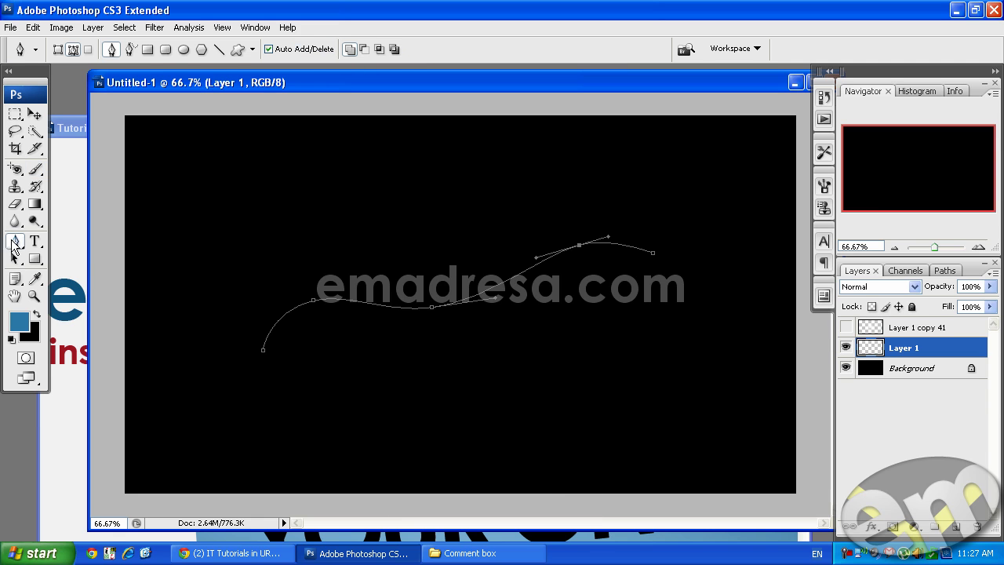
{"action": "right_click", "coordinate": [425, 316]}
{"action": "left_click", "coordinate": [473, 417]}
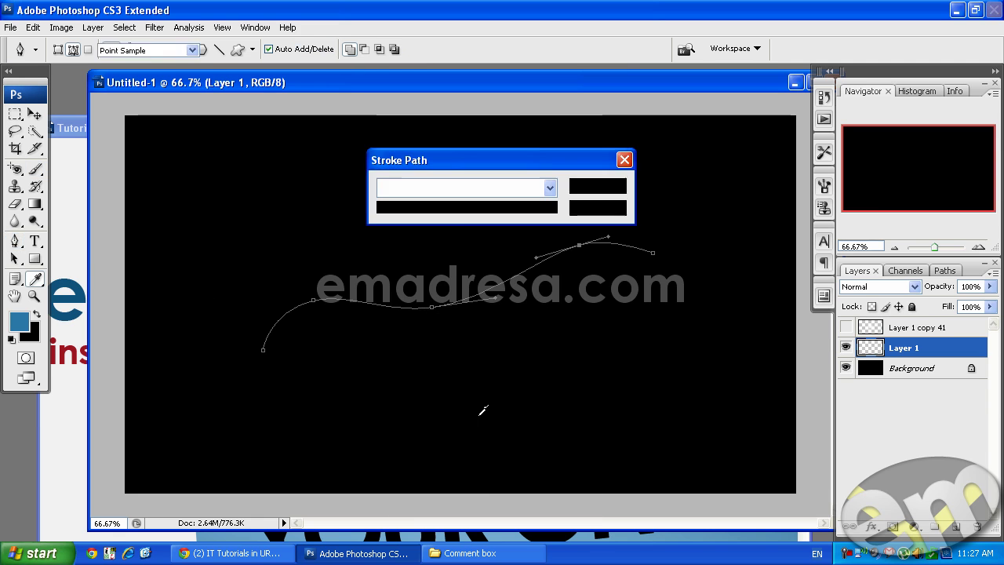
{"action": "left_click", "coordinate": [596, 186]}
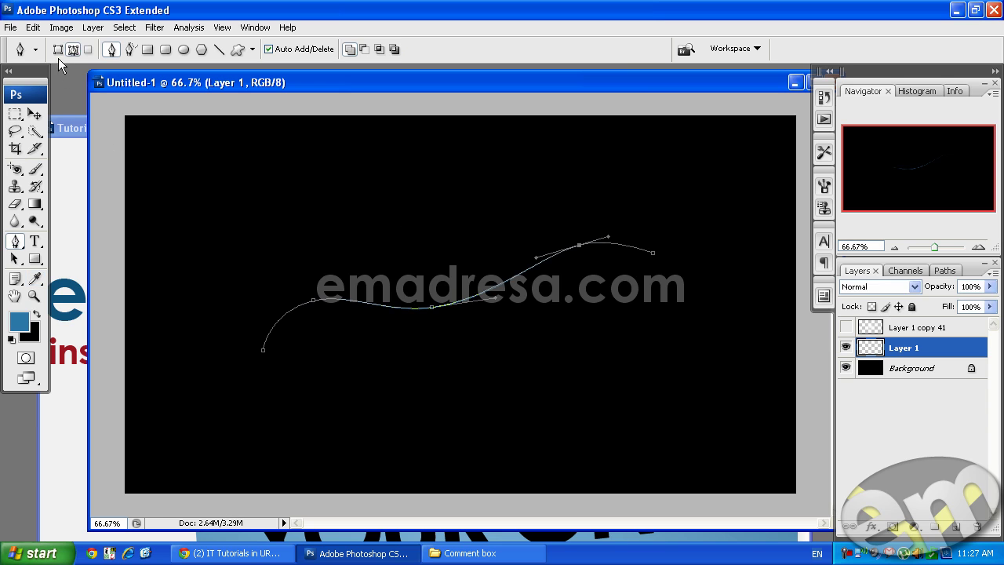
{"action": "left_click", "coordinate": [58, 49]}
At 100% view, play the line B action on the curved line to fan rotated copies around its centre
{"action": "left_click", "coordinate": [34, 296]}
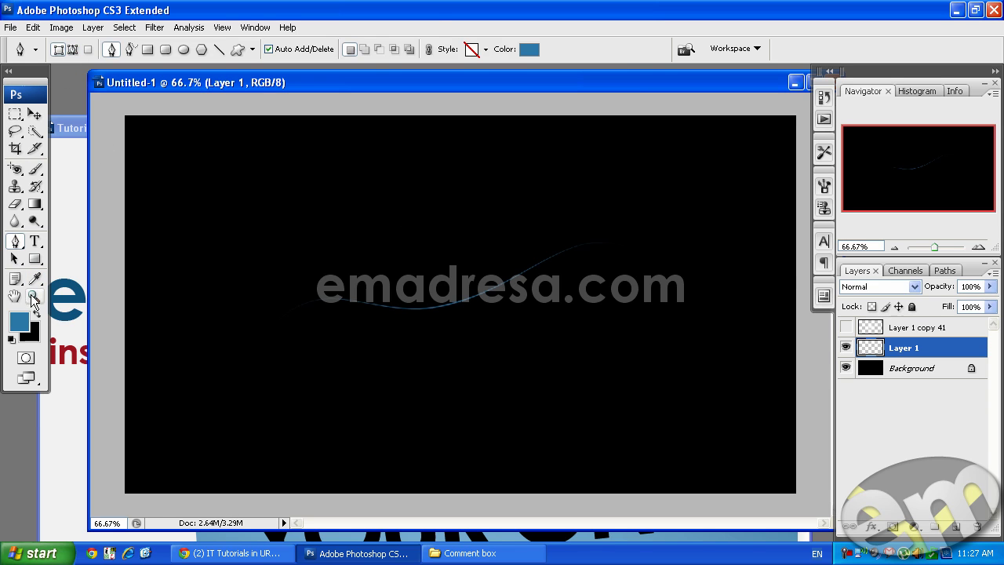
{"action": "left_click", "coordinate": [311, 50]}
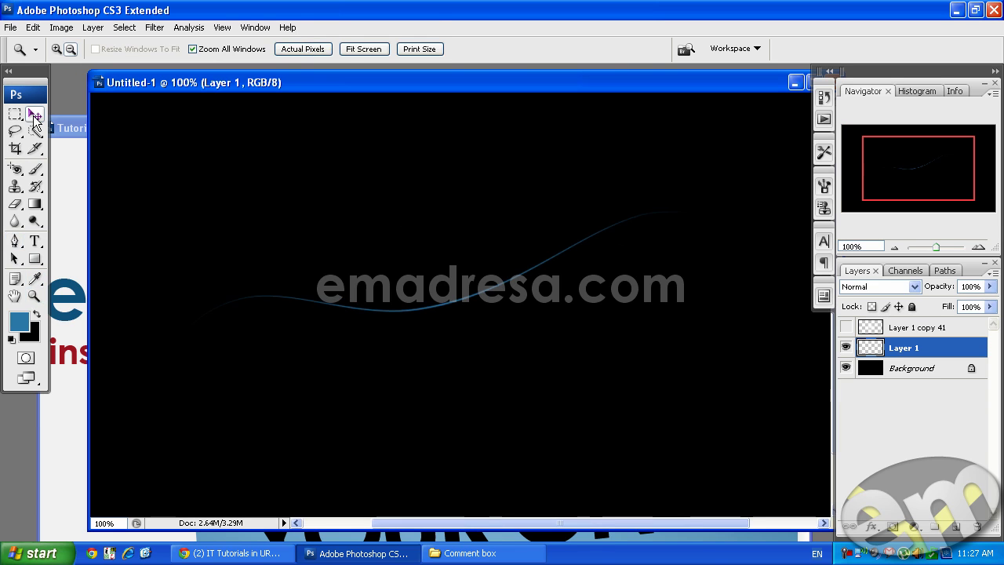
{"action": "left_click", "coordinate": [34, 113]}
{"action": "left_click", "coordinate": [823, 118]}
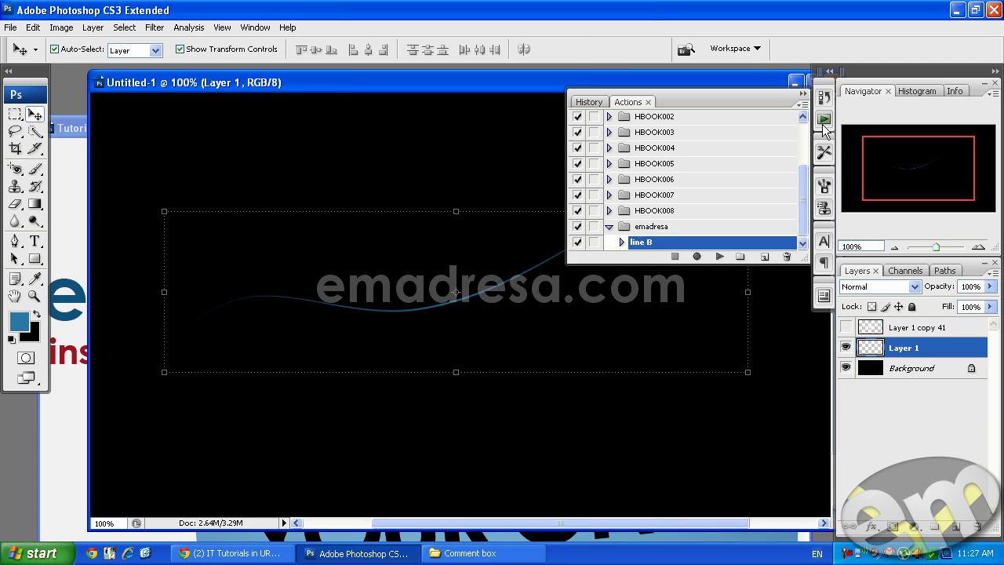
{"action": "left_click", "coordinate": [718, 257]}
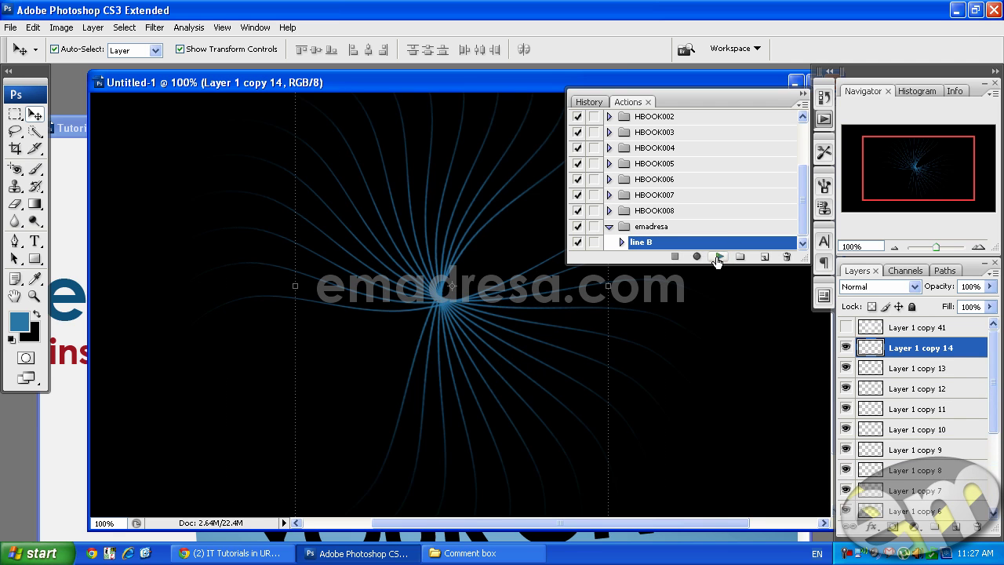
{"action": "left_click", "coordinate": [609, 227]}
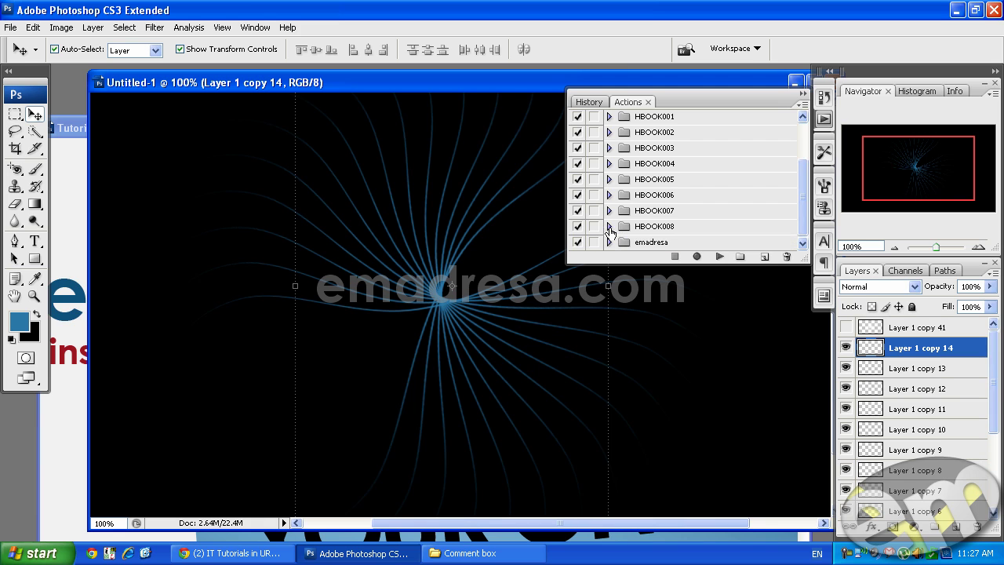
{"action": "left_click", "coordinate": [802, 93]}
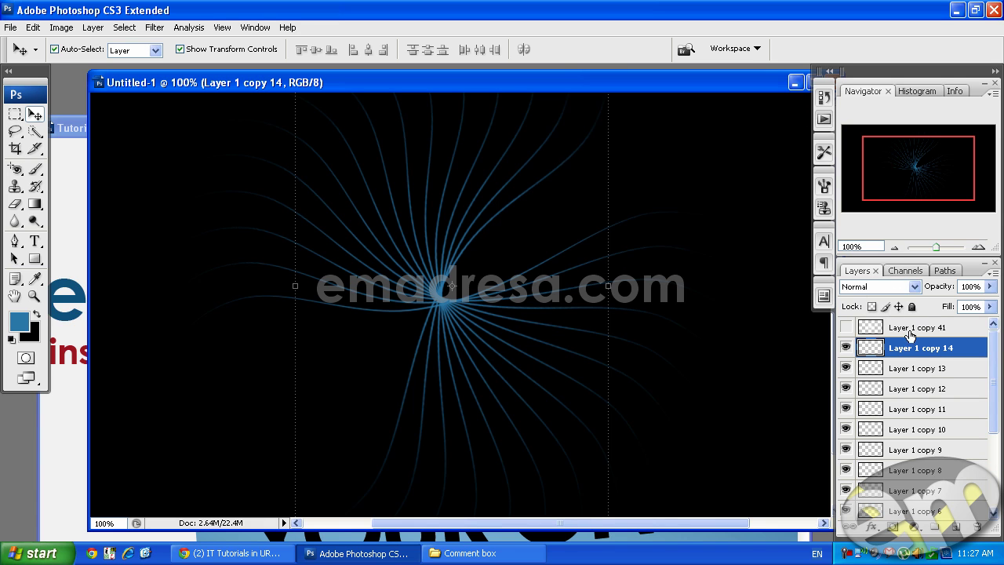
Select all the line layers from Layer 1 copy 14 down to Layer 1 and merge them into one layer
{"action": "scroll", "coordinate": [945, 369], "scroll_direction": "down", "scroll_amount": 4}
{"action": "left_click", "coordinate": [933, 491], "text": "shift"}
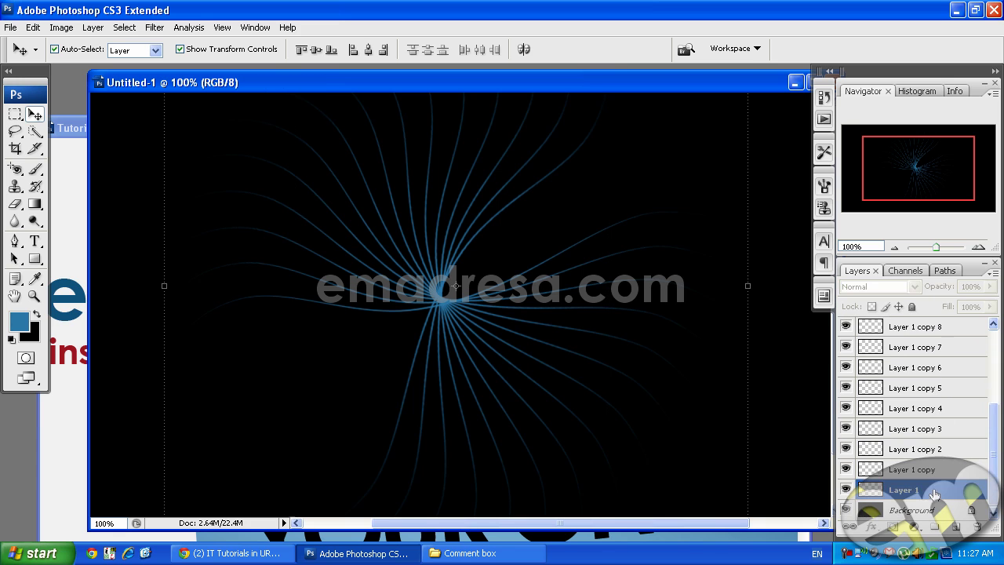
{"action": "scroll", "coordinate": [942, 470], "scroll_direction": "up", "scroll_amount": 3}
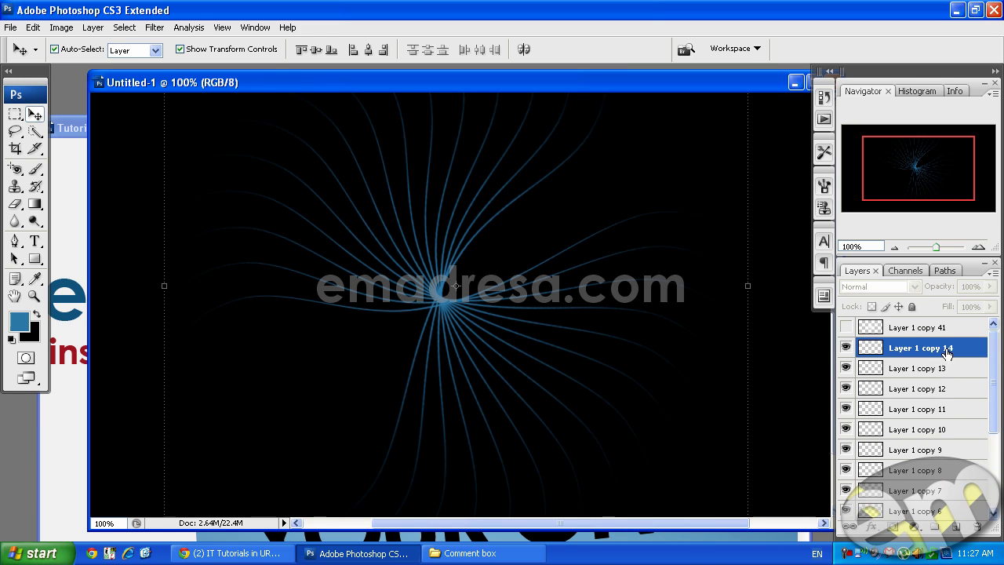
{"action": "left_click", "coordinate": [950, 347]}
{"action": "scroll", "coordinate": [948, 405], "scroll_direction": "down", "scroll_amount": 5}
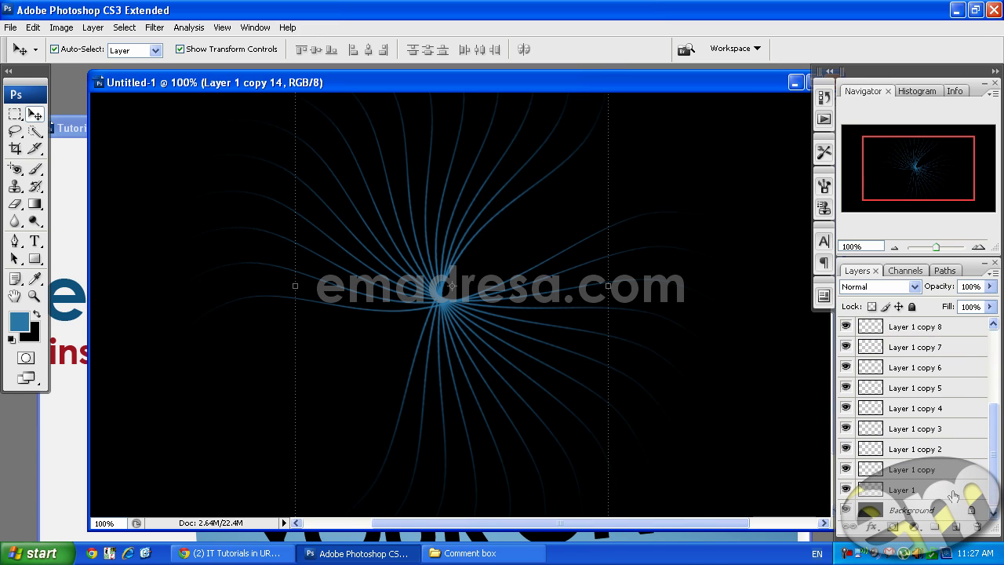
{"action": "left_click", "coordinate": [955, 491], "text": "shift"}
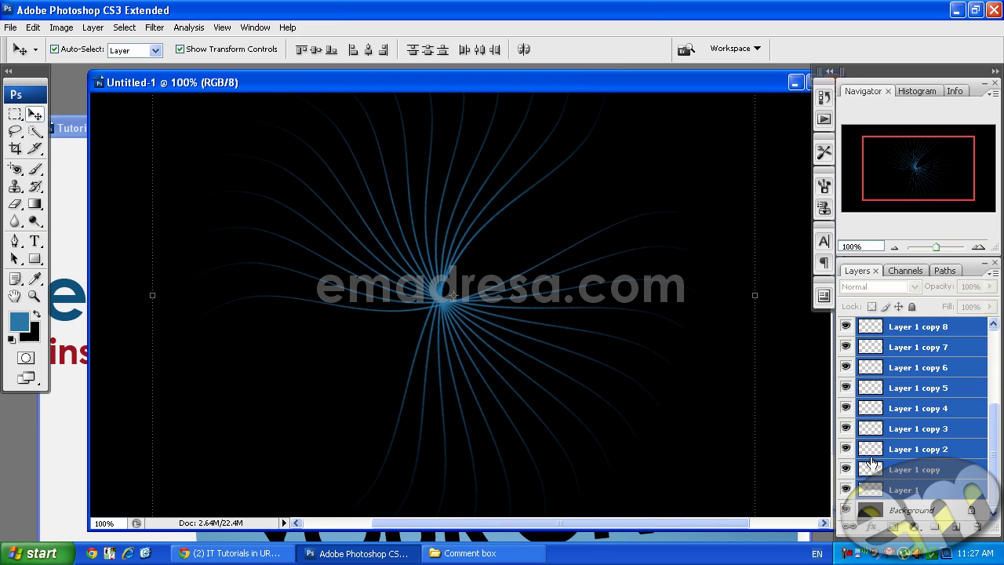
{"action": "key", "text": "ctrl+e"}
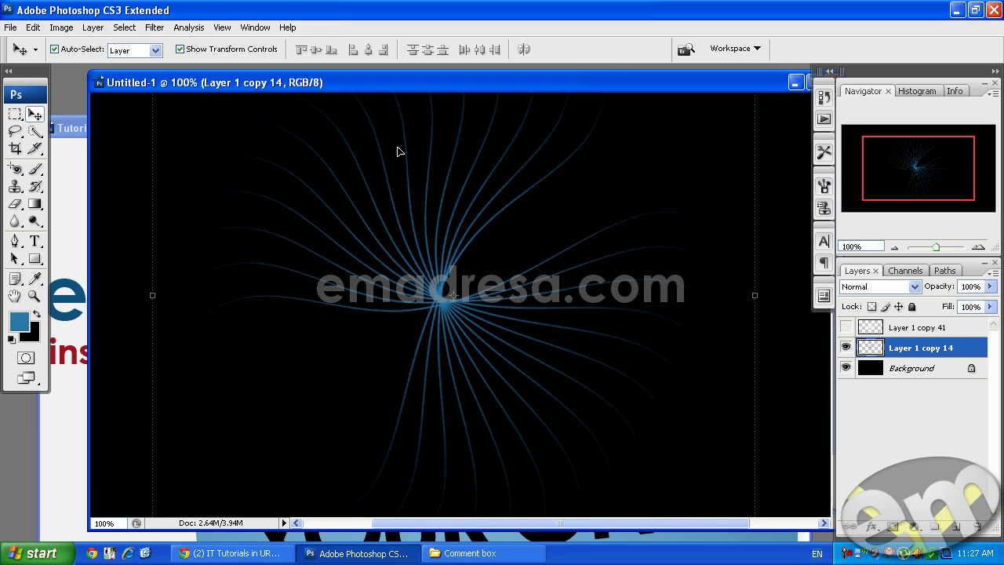
Reposition the Untitled-1 window and delete the merged Layer 1 copy 14
{"action": "left_click_drag", "start_coordinate": [349, 82], "coordinate": [460, 95]}
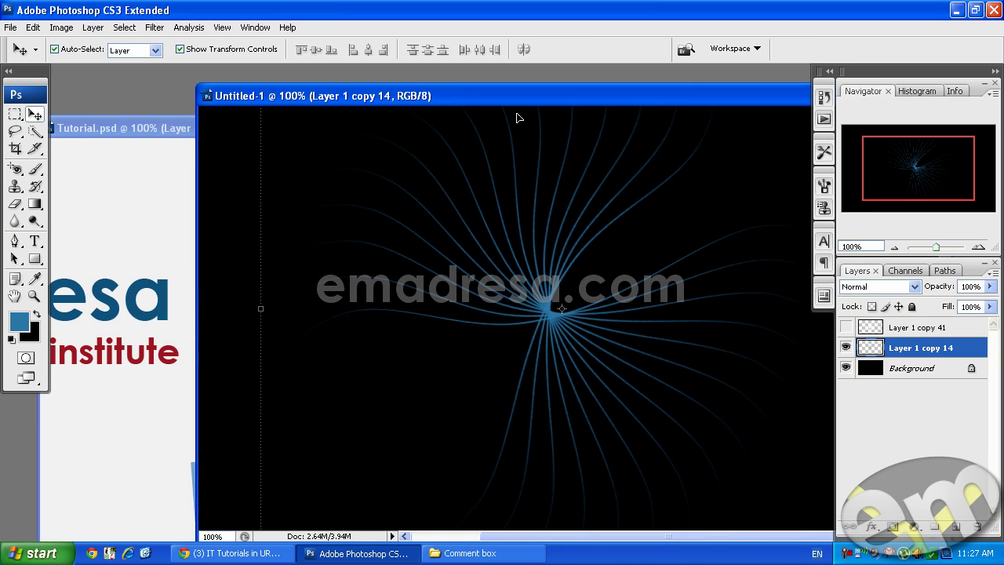
{"action": "double_click", "coordinate": [455, 95]}
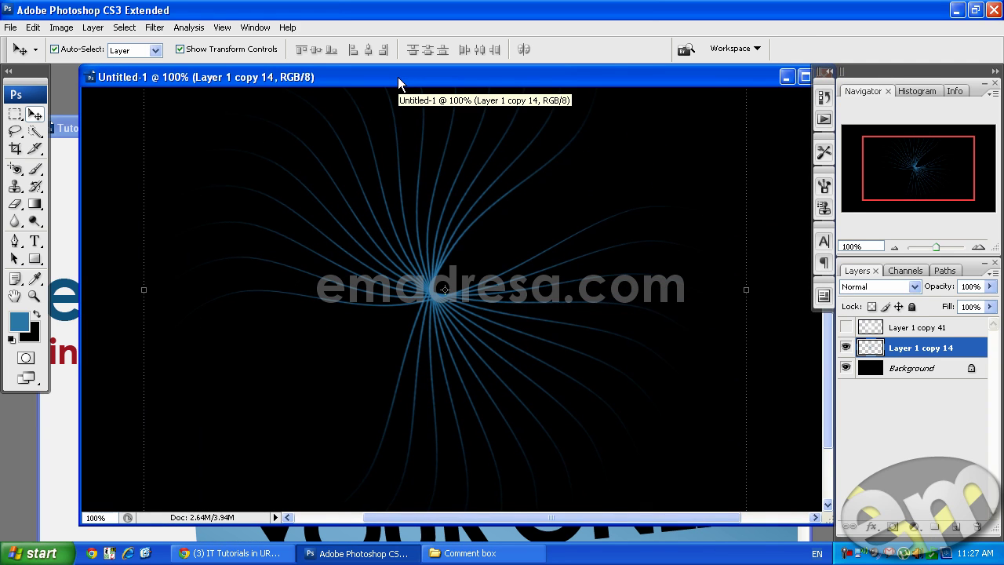
{"action": "left_click_drag", "start_coordinate": [952, 349], "coordinate": [978, 525]}
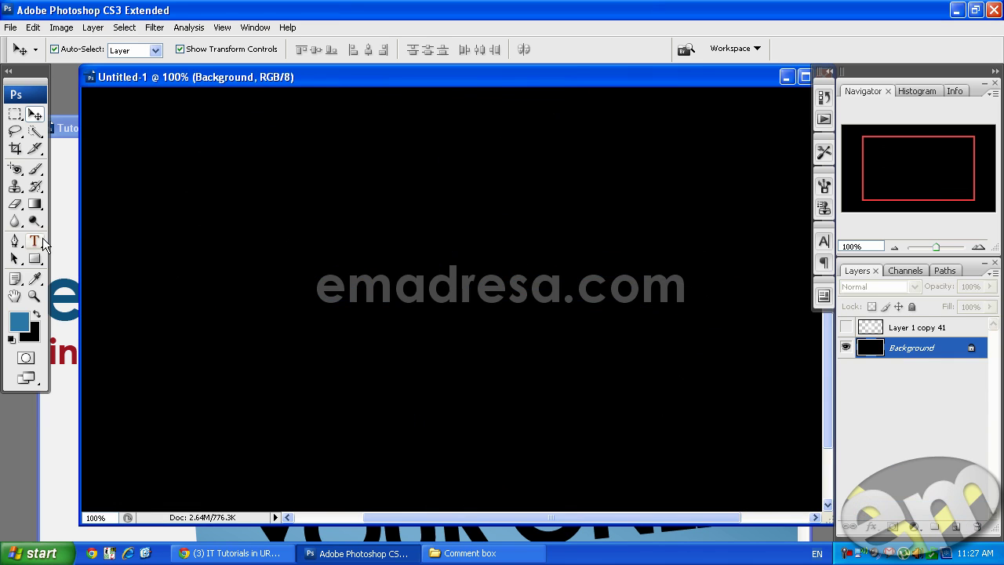
Draw a blue square on the black canvas with the Rectangle tool and rotate it about 14 degrees clockwise
{"action": "left_click", "coordinate": [34, 259]}
{"action": "left_click_drag", "start_coordinate": [262, 206], "coordinate": [337, 281]}
{"action": "left_click", "coordinate": [39, 116]}
{"action": "left_click_drag", "start_coordinate": [345, 196], "coordinate": [362, 209]}
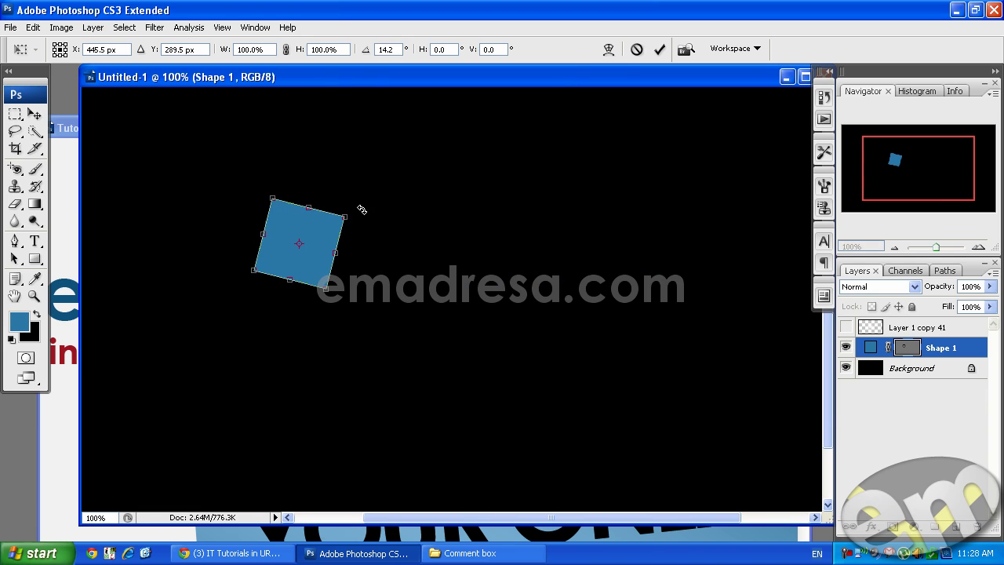
{"action": "key", "text": "Return"}
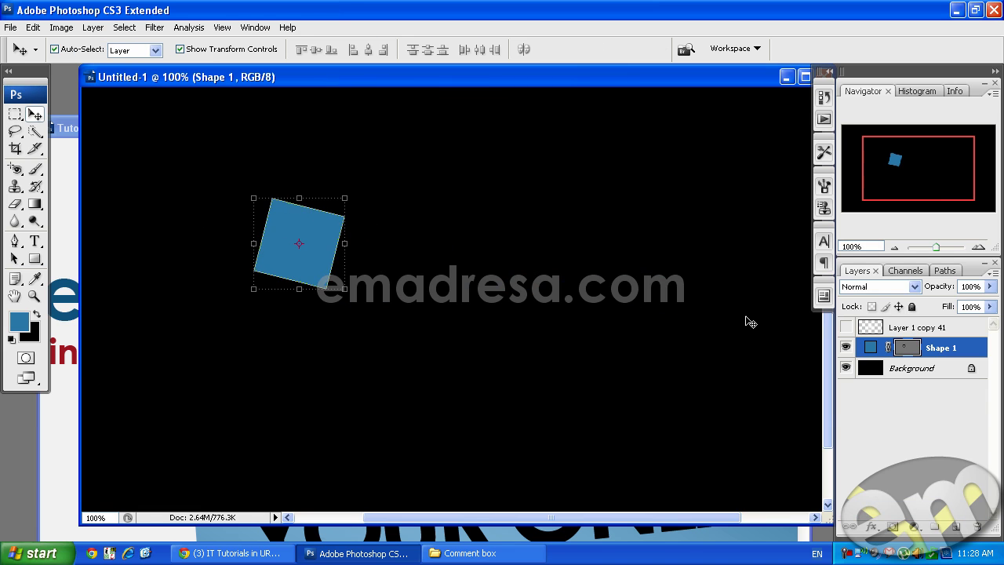
Rasterize the Shape 1 layer and move the blue square slightly down
{"action": "right_click", "coordinate": [971, 350]}
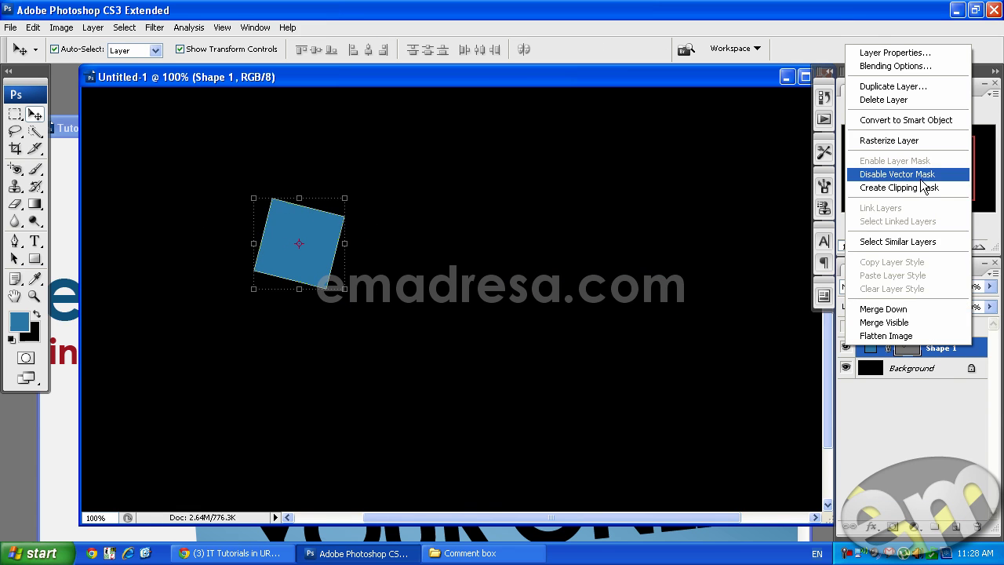
{"action": "left_click", "coordinate": [919, 140]}
{"action": "left_click_drag", "start_coordinate": [320, 229], "coordinate": [327, 253]}
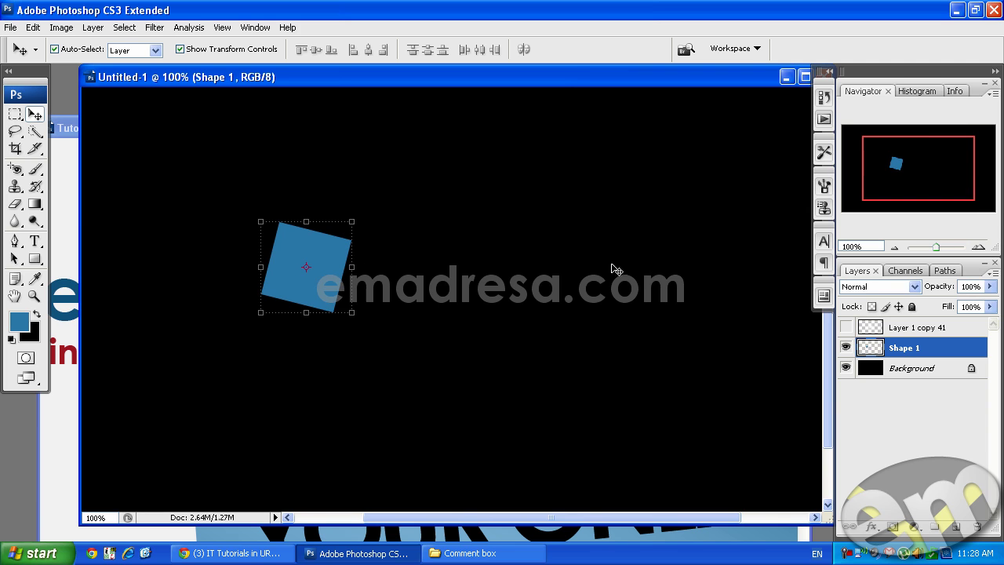
Play the line B action from the emadresa set repeatedly on the blue square to build a serrated round badge
{"action": "left_click", "coordinate": [823, 119]}
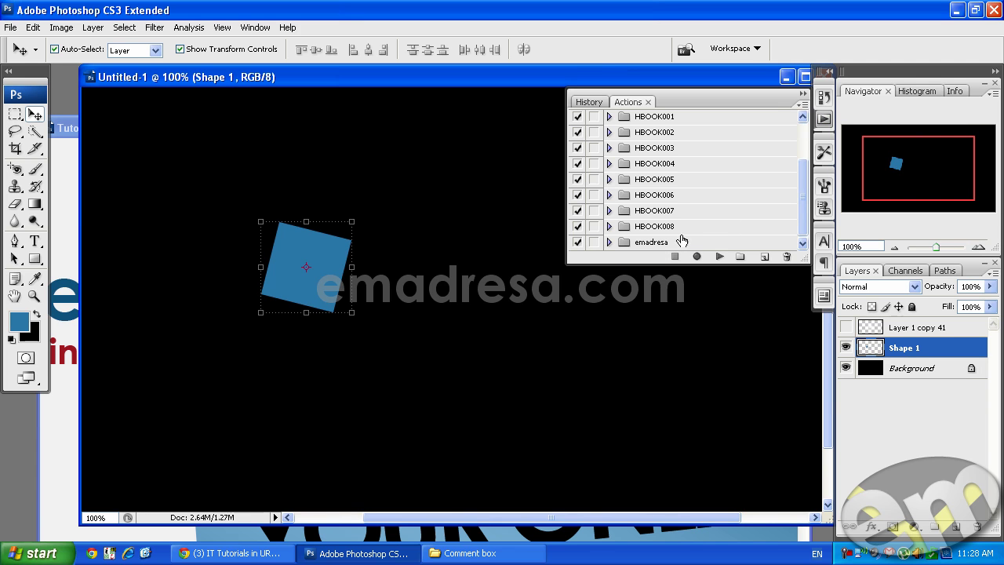
{"action": "left_click", "coordinate": [684, 243]}
{"action": "left_click", "coordinate": [610, 243]}
{"action": "left_click", "coordinate": [707, 242]}
{"action": "left_click", "coordinate": [719, 256]}
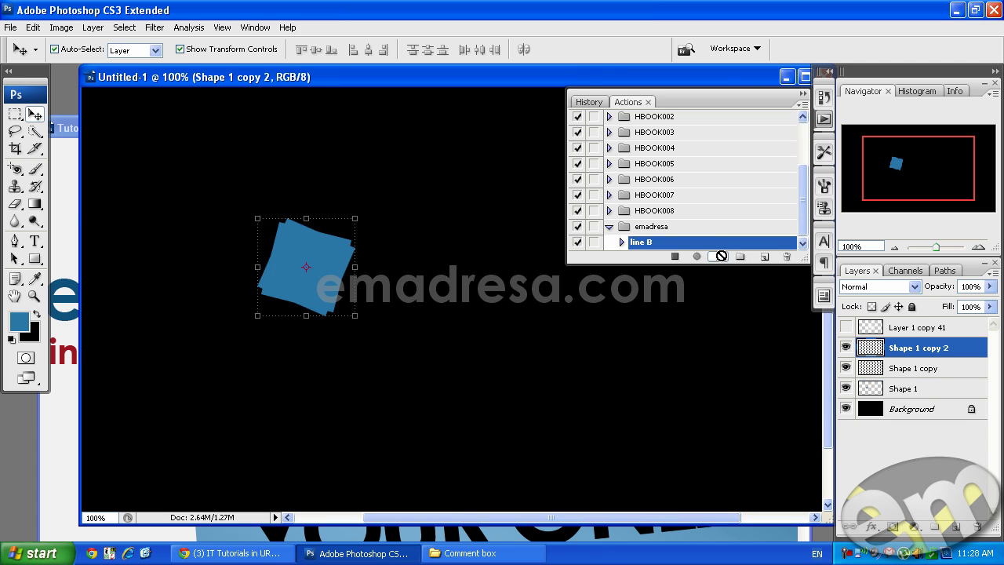
{"action": "left_click", "coordinate": [720, 255]}
{"action": "left_click", "coordinate": [719, 255]}
{"action": "left_click", "coordinate": [720, 255]}
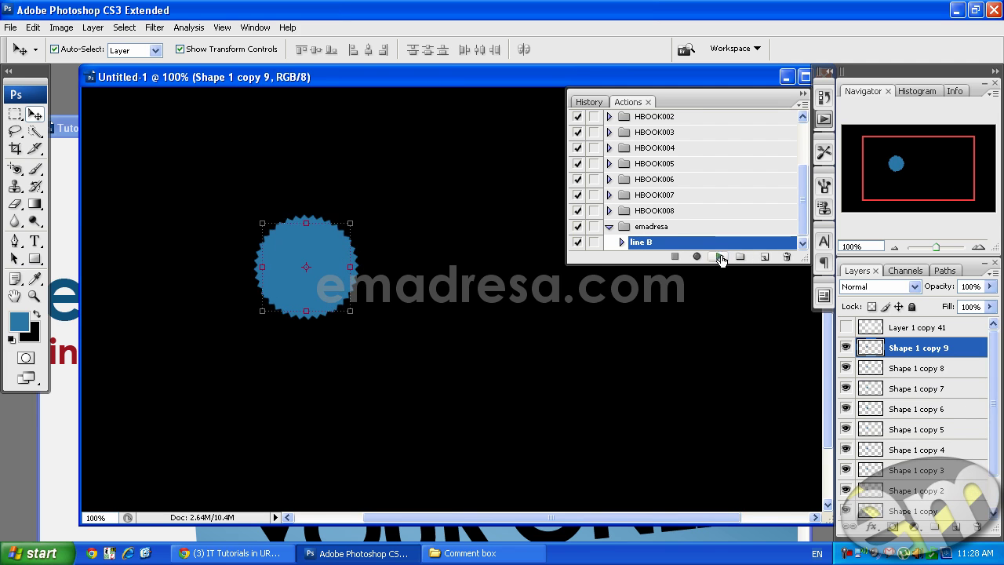
Select all the Shape 1 copies forming the blue serrated badge and scale them together about the centre to 237%
{"action": "left_click", "coordinate": [269, 144]}
{"action": "left_click_drag", "start_coordinate": [403, 204], "coordinate": [244, 345]}
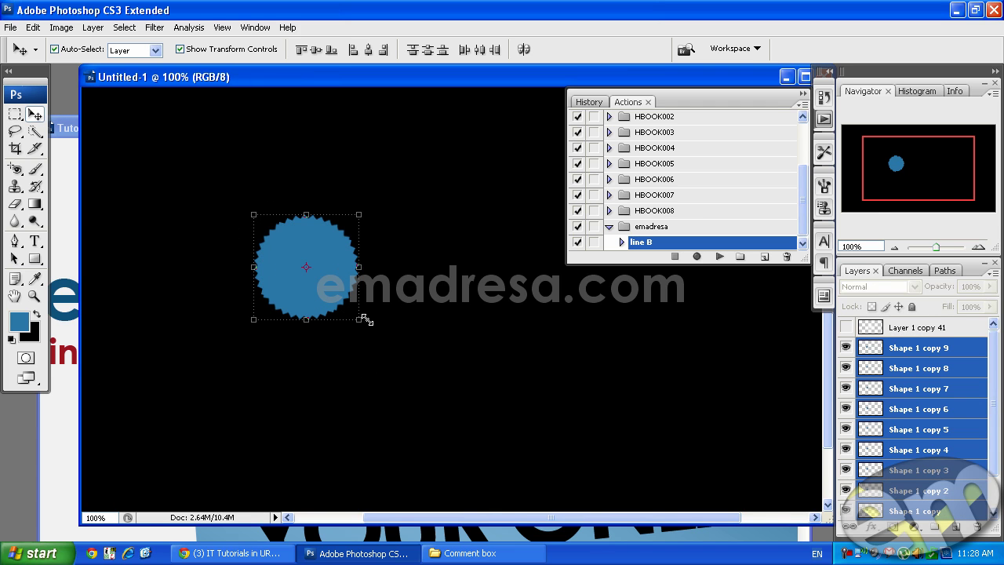
{"action": "left_click_drag", "start_coordinate": [358, 320], "coordinate": [449, 381]}
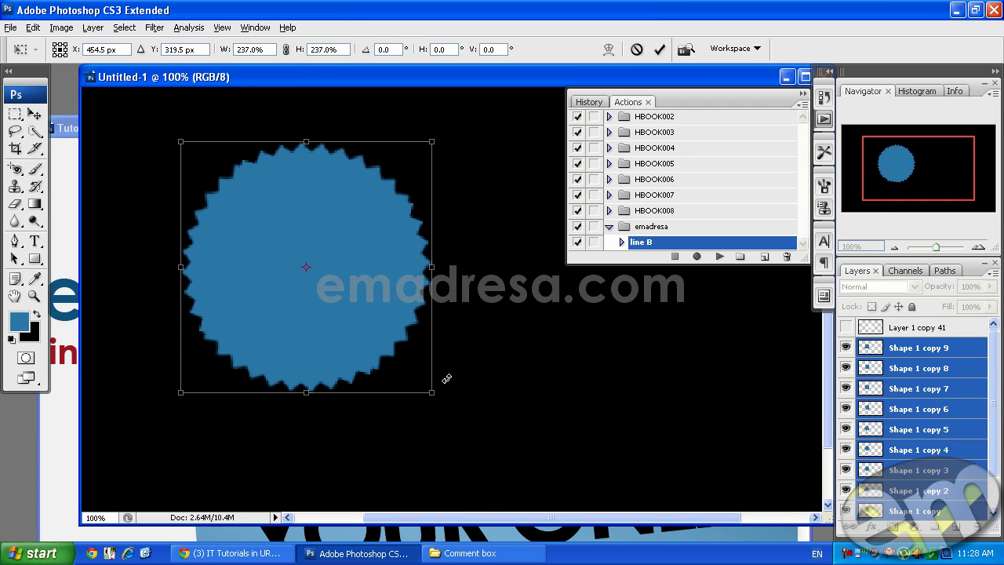
{"action": "key", "text": "Return"}
{"action": "left_click", "coordinate": [528, 373]}
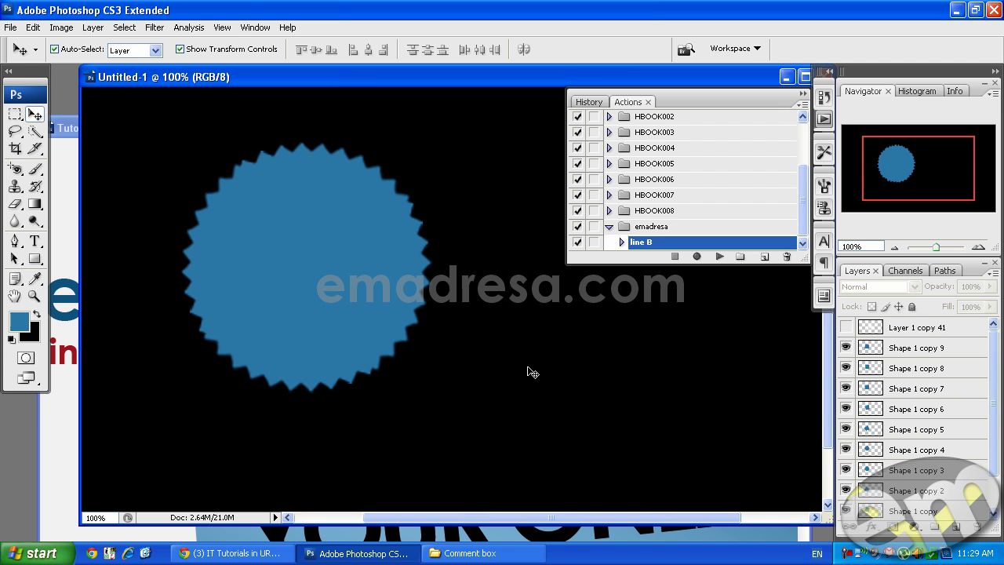
Switch to the Tutorial.psd document and view the poster at 50% zoom with the Actions list collapsed
{"action": "left_click", "coordinate": [70, 128]}
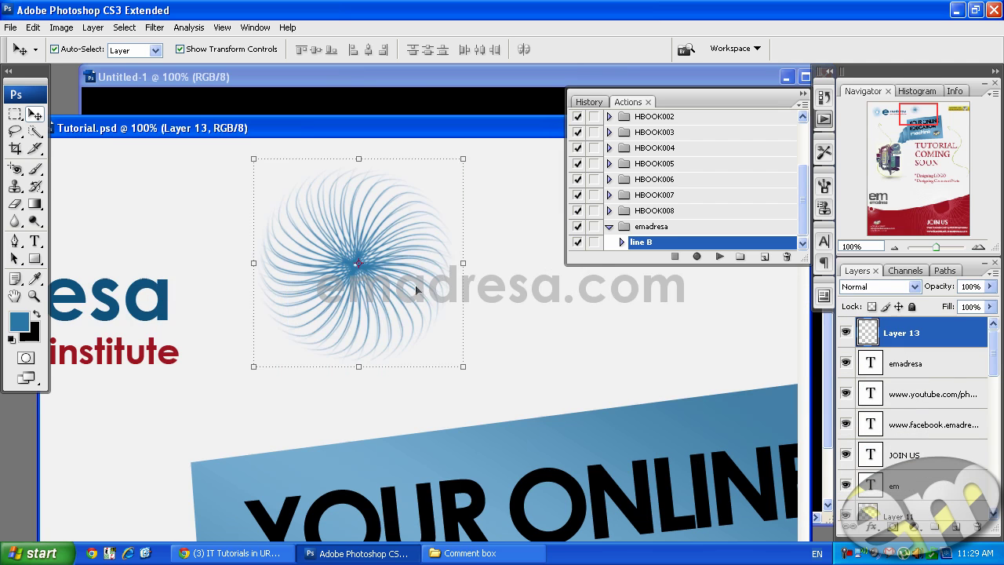
{"action": "scroll", "coordinate": [416, 291], "scroll_direction": "down", "scroll_amount": 4}
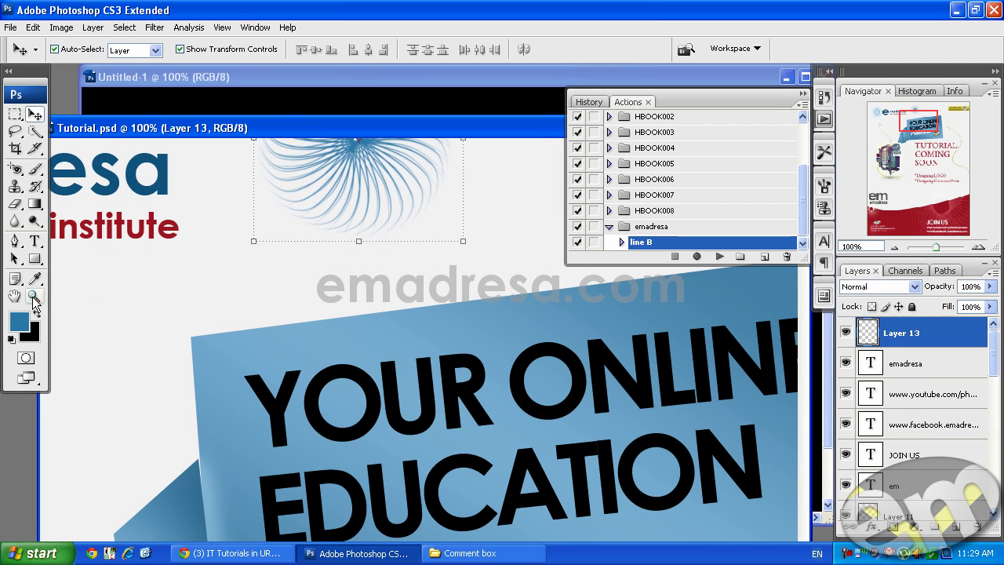
{"action": "left_click", "coordinate": [34, 296]}
{"action": "left_click", "coordinate": [421, 354], "text": "alt"}
{"action": "left_click", "coordinate": [426, 354], "text": "alt"}
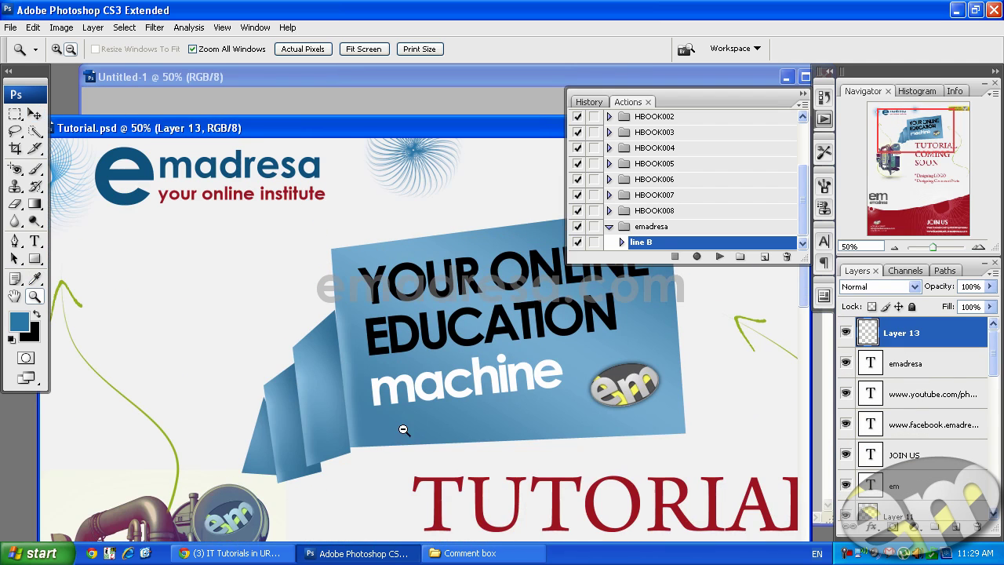
{"action": "left_click", "coordinate": [802, 92]}
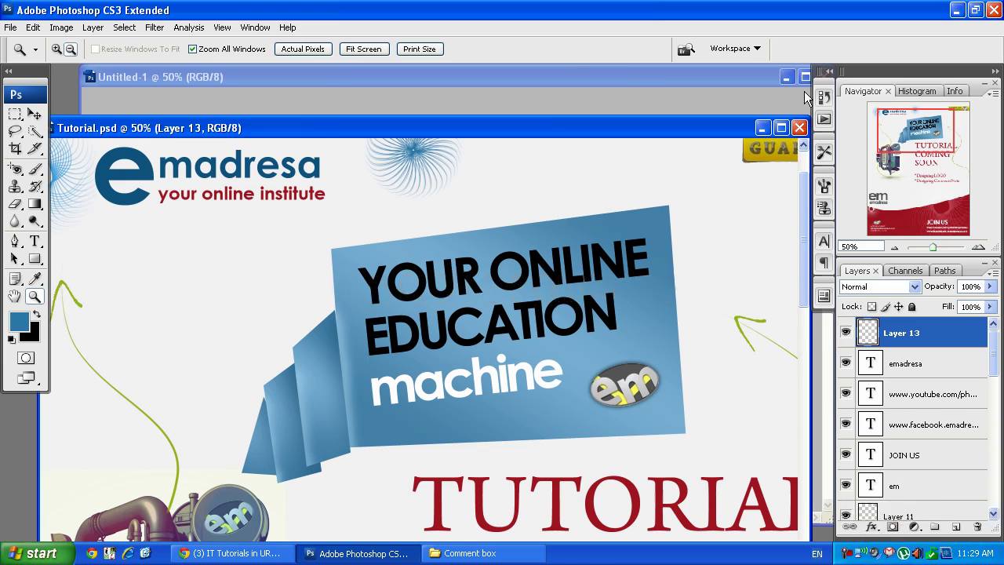